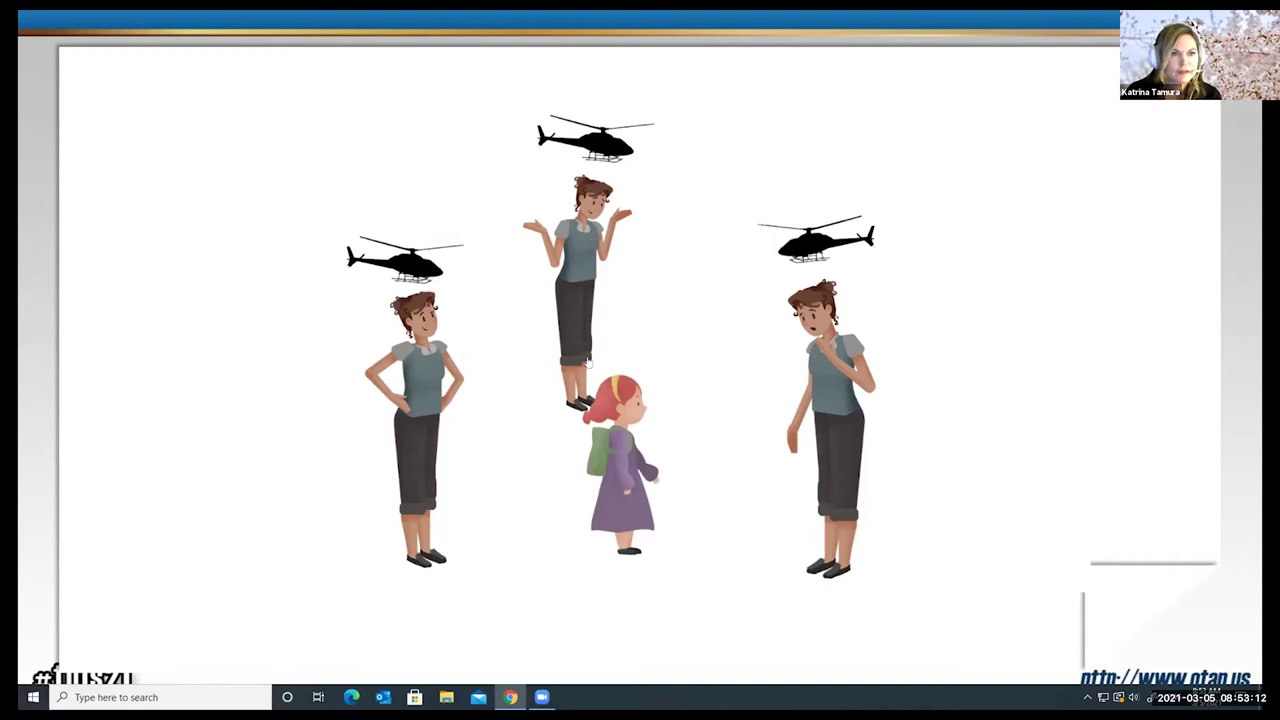
Exit the helicopter slideshow to get back to the browser.
key(Escape)
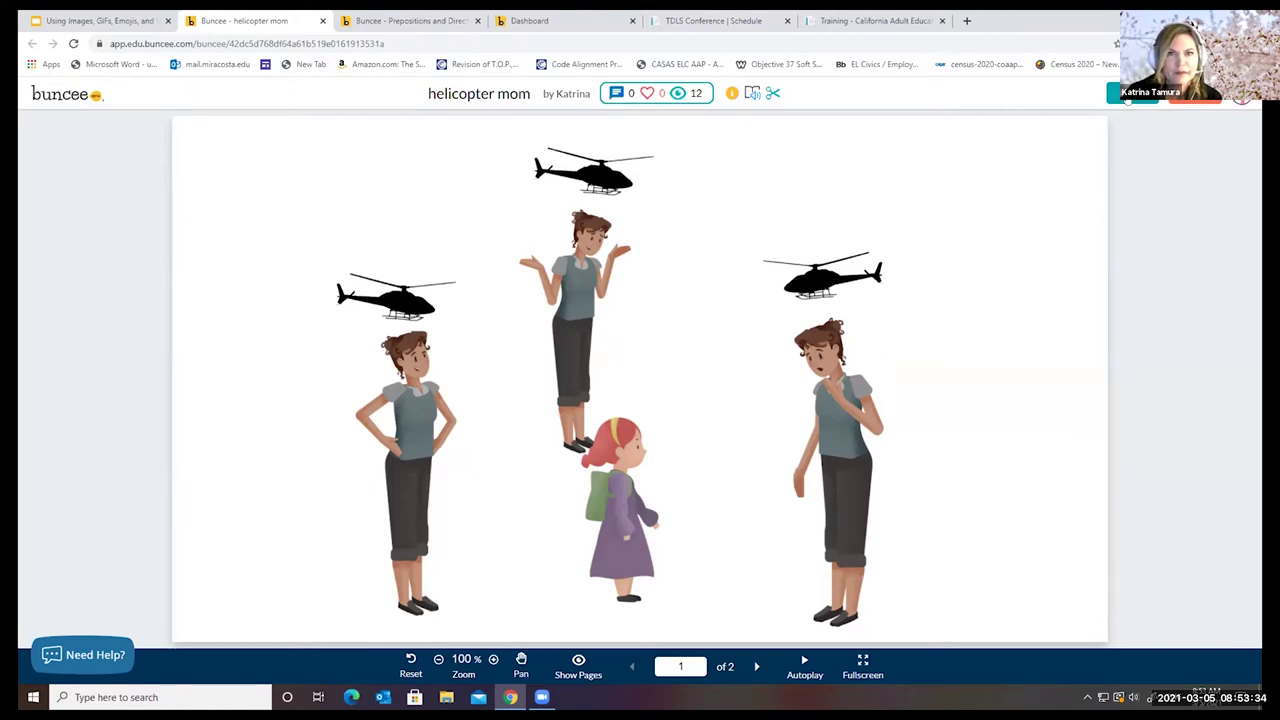
Edit the helicopter mom Buncee, shifting the girl slightly right between the moms, then return to the slides.
click(1133, 93)
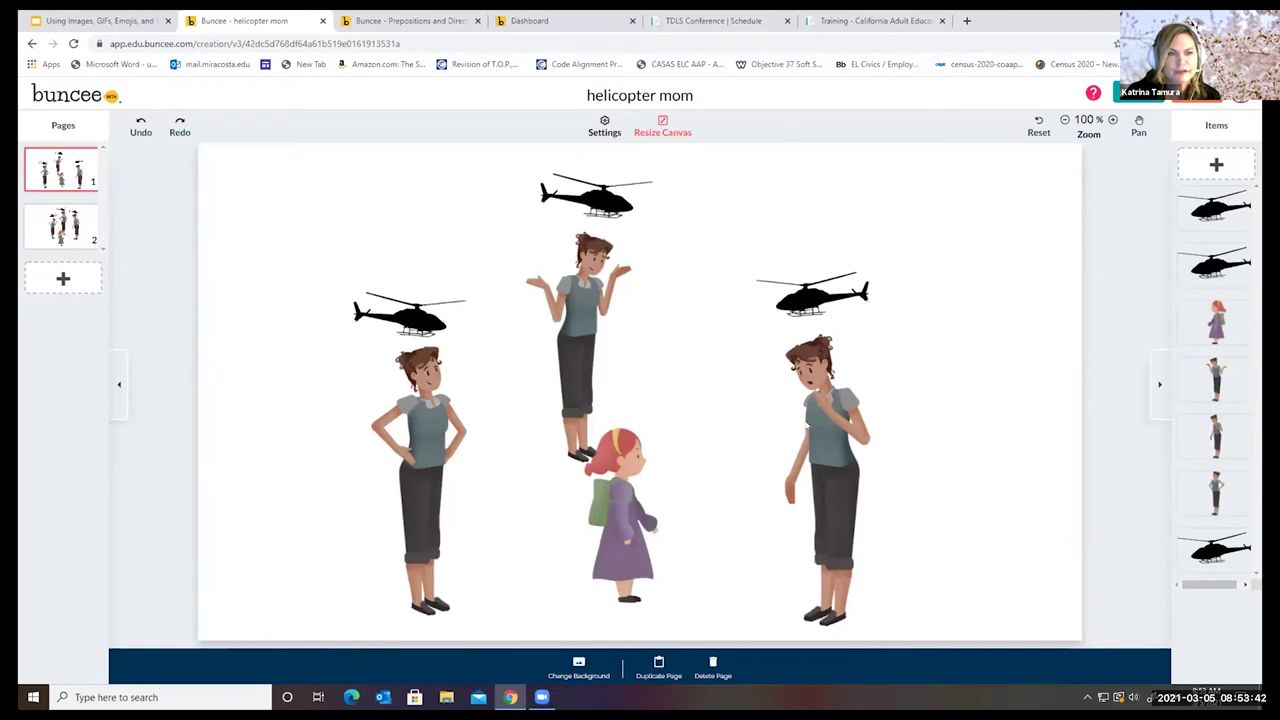
click(652, 444)
drag(628, 485, 659, 432)
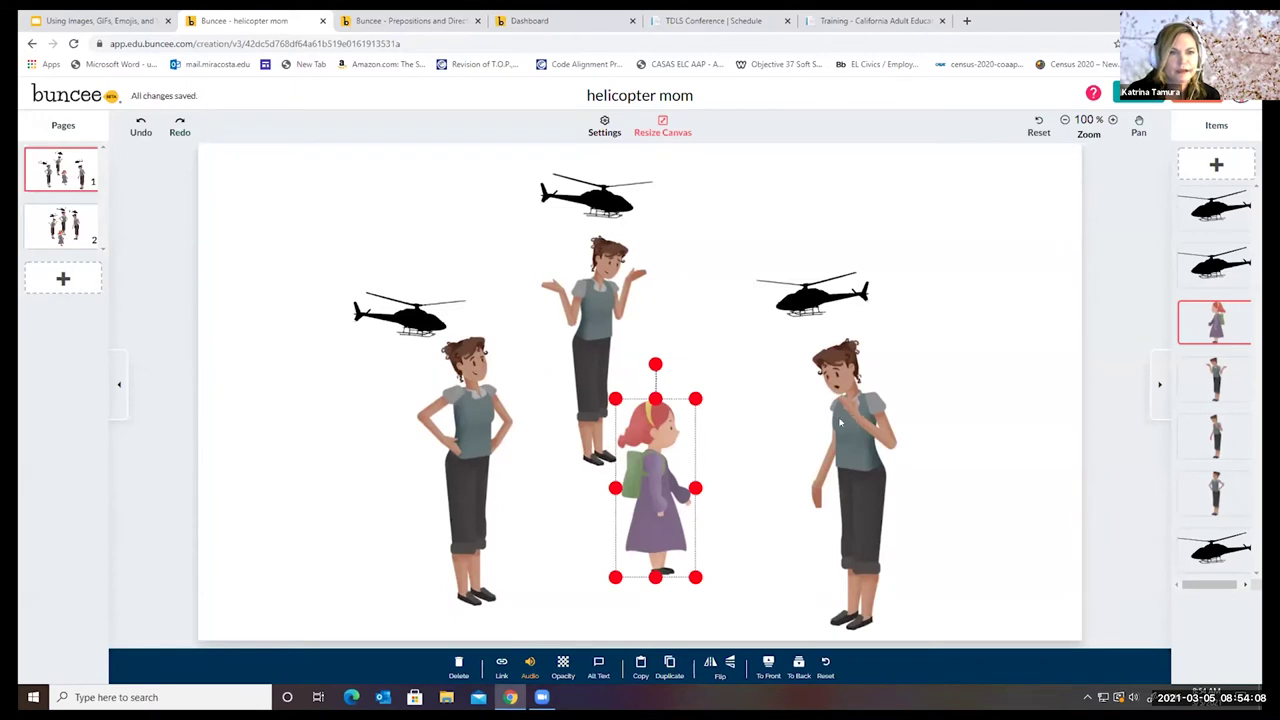
drag(670, 434, 700, 442)
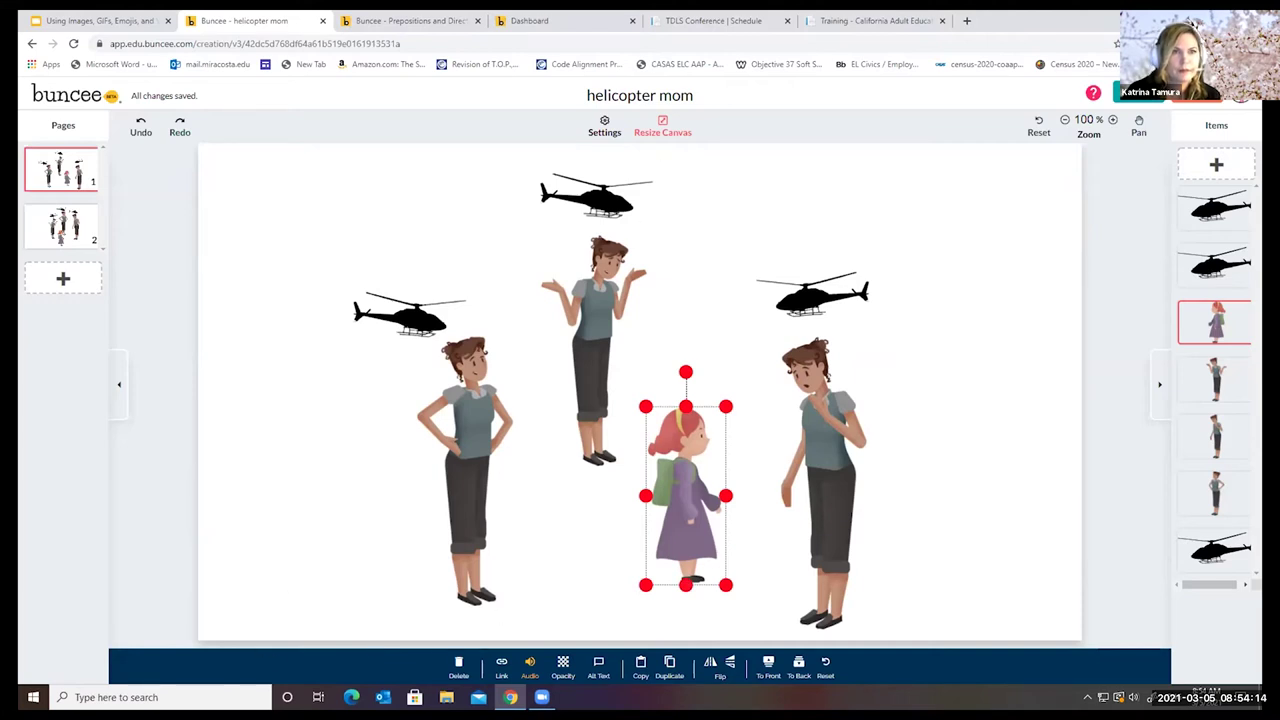
key(ctrl+Page_Up)
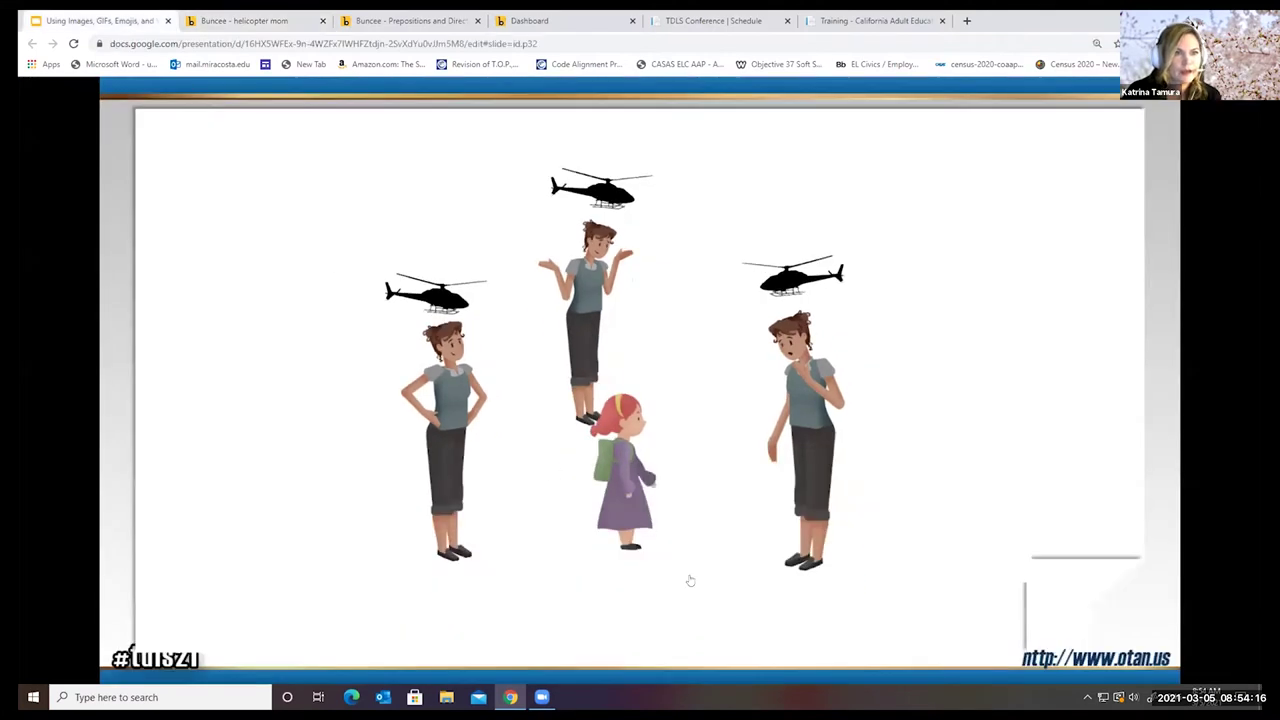
Show the street map slide full screen and open its Prepositions and Directions Buncee link.
click(251, 630)
key(ctrl+shift+f)
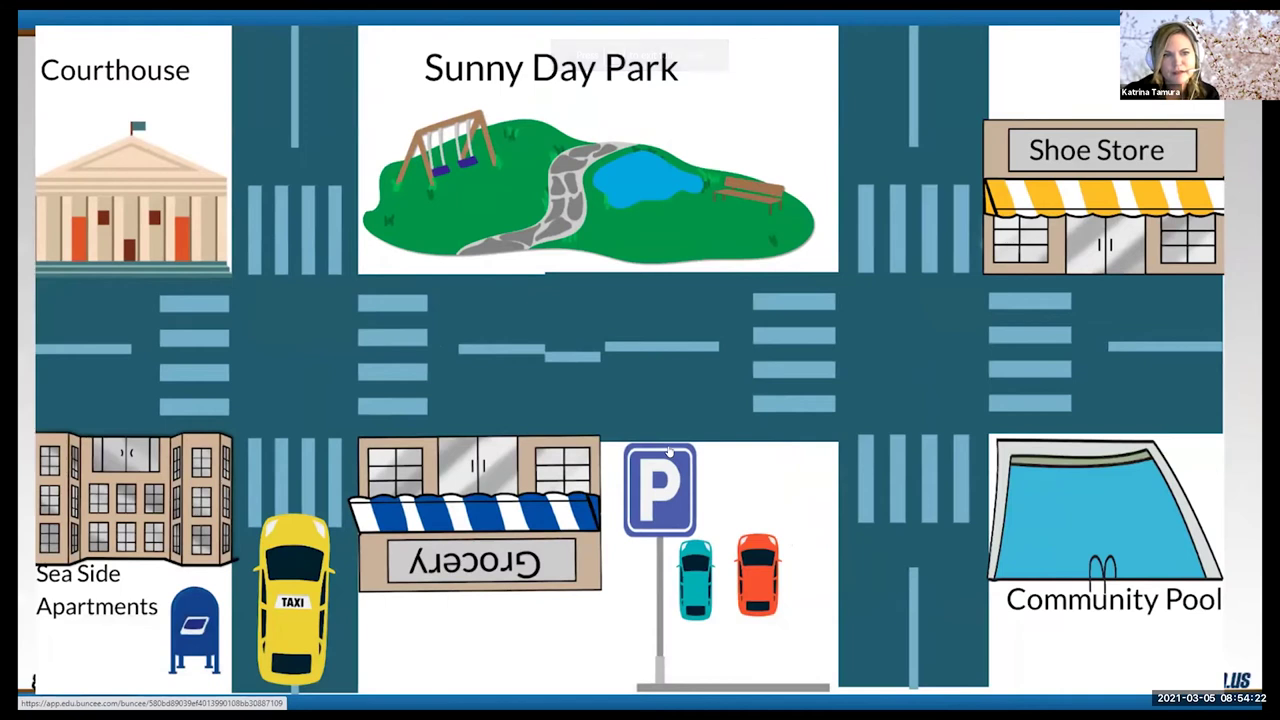
click(628, 382)
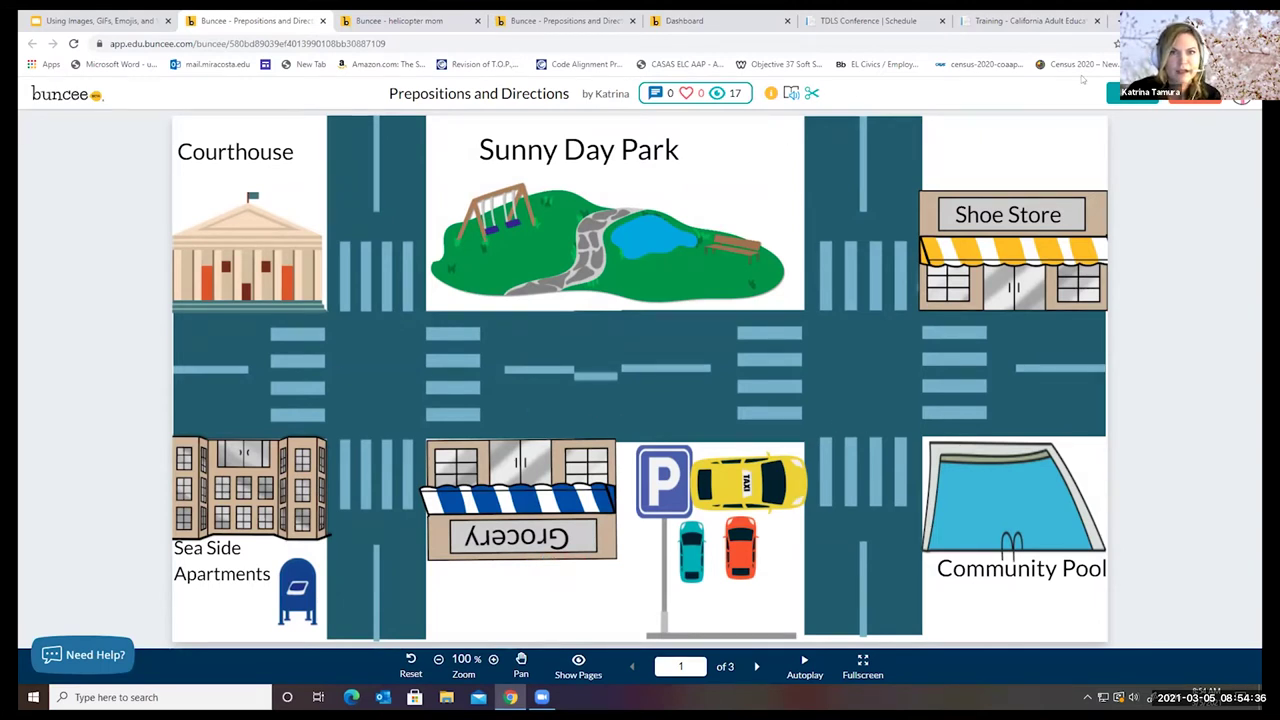
Edit the street map and drive the taxi from the parking lot past Community Pool toward the crosswalk.
click(1138, 92)
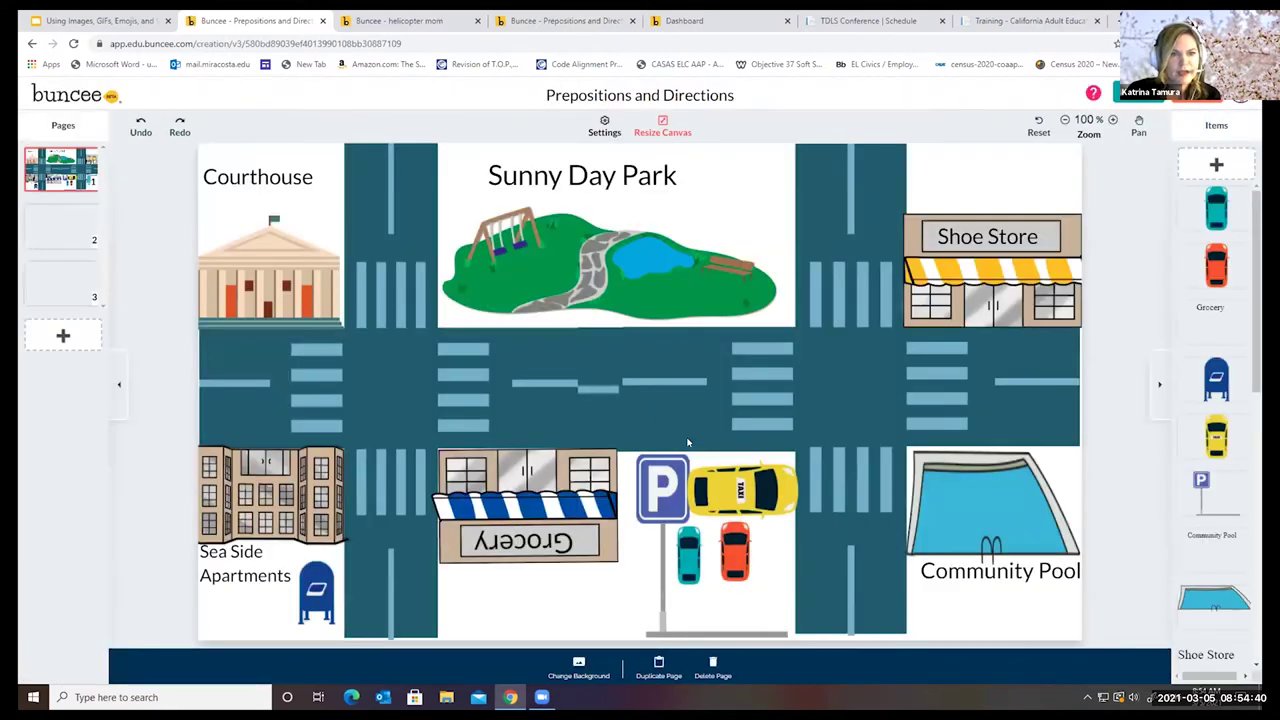
drag(736, 487, 714, 392)
drag(469, 398, 862, 524)
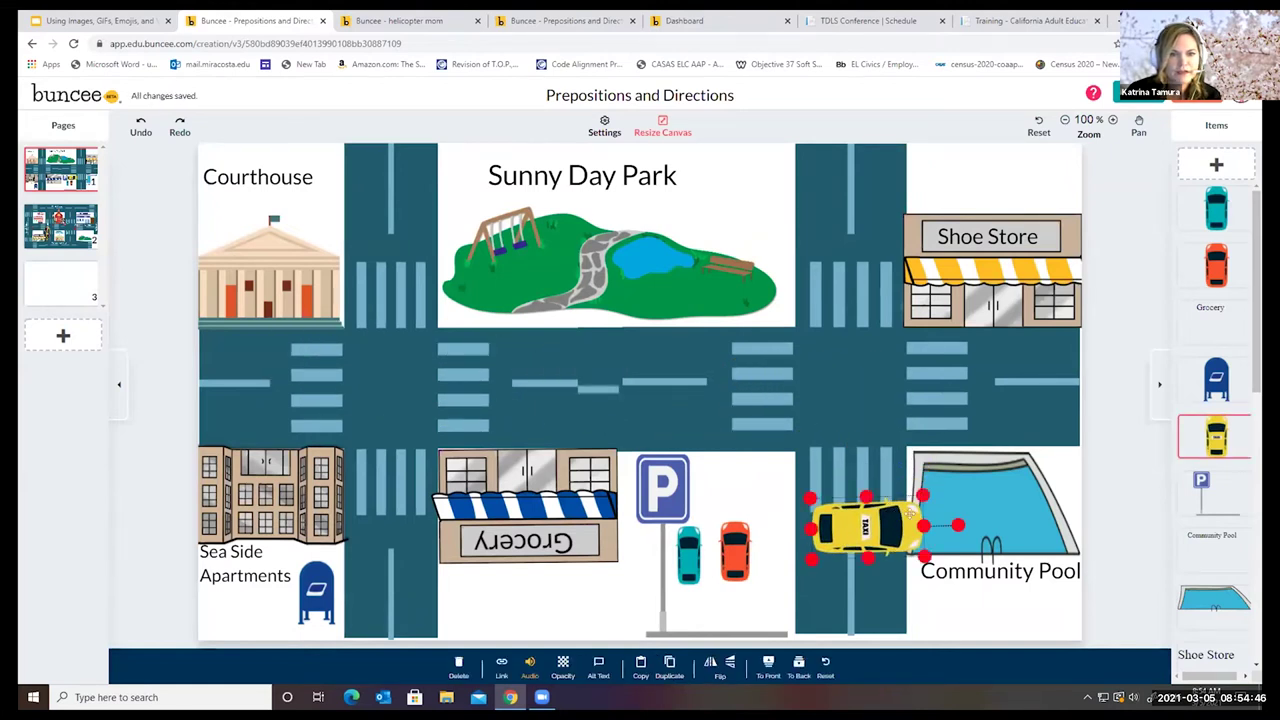
drag(957, 522, 842, 402)
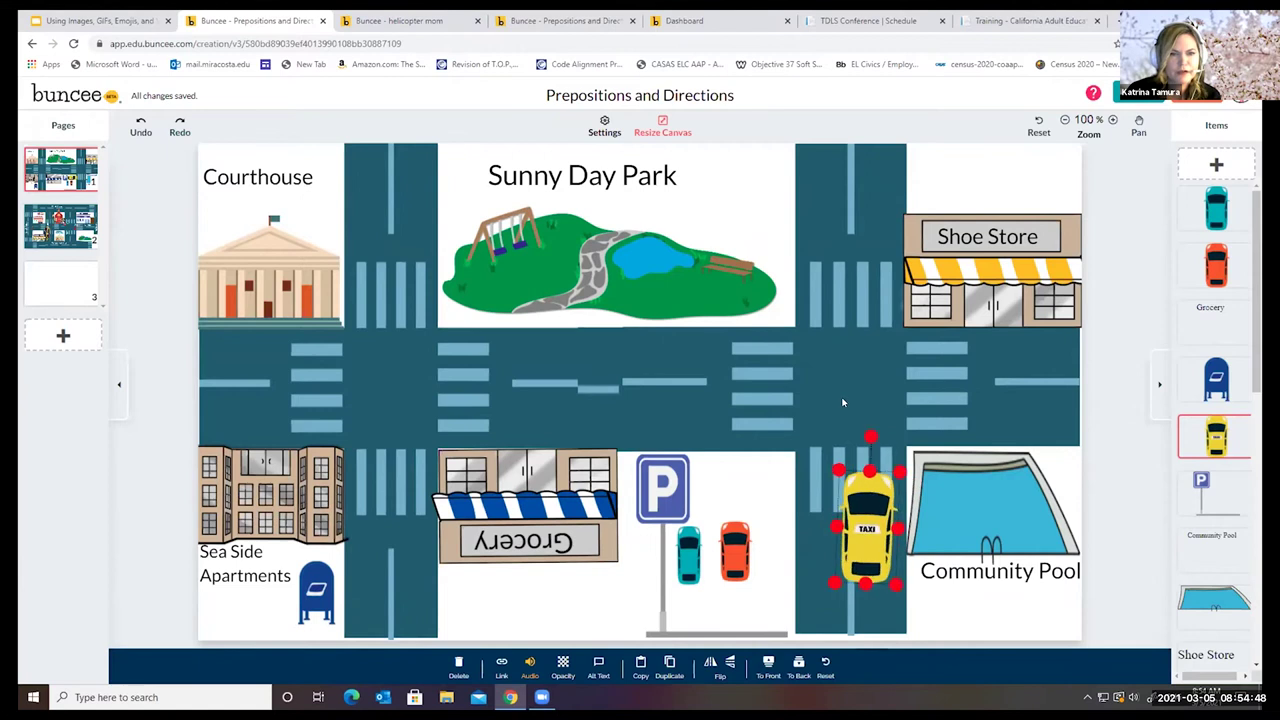
drag(866, 528, 876, 553)
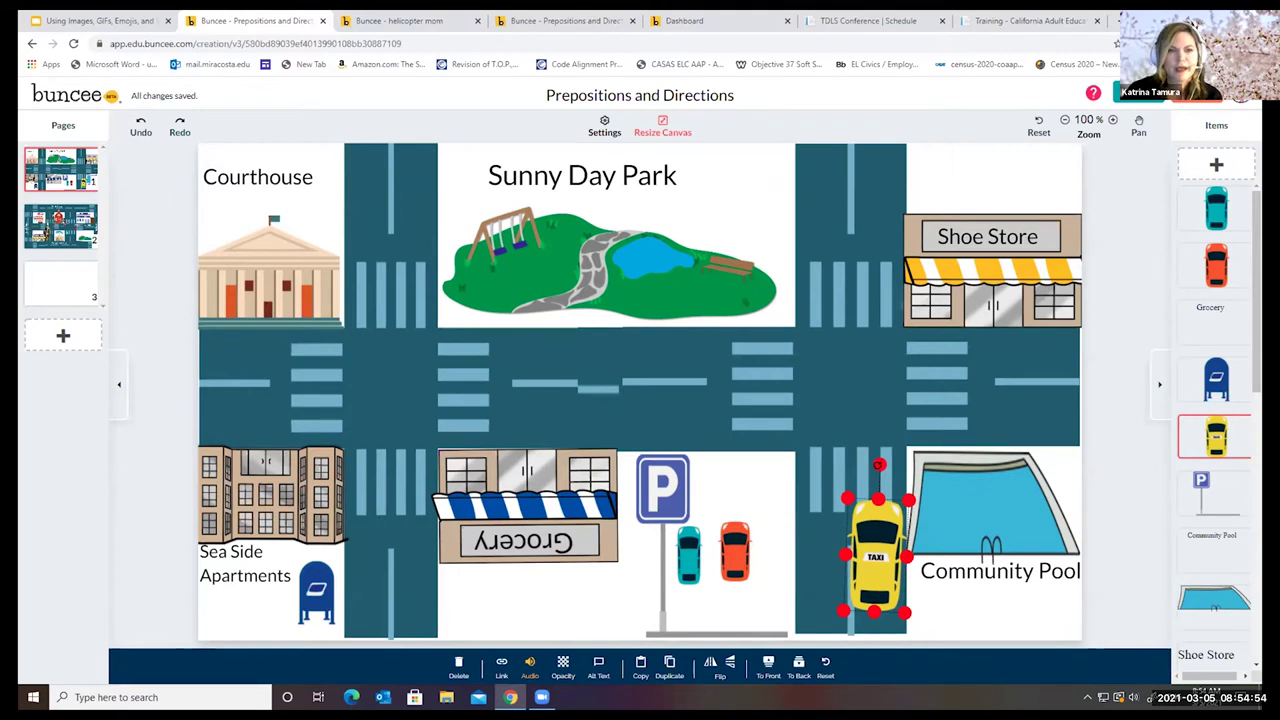
drag(876, 555, 876, 418)
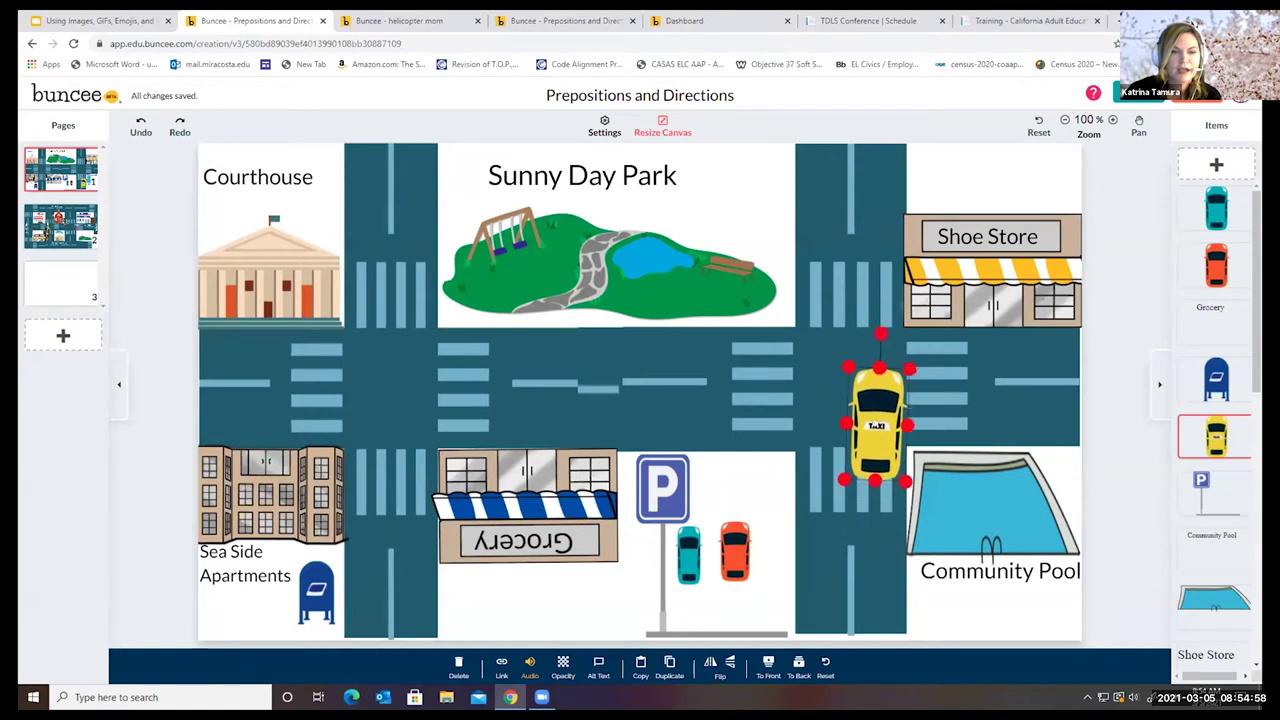
Turn the taxi past the Courthouse onto the road below Sunny Day Park, then go to blank page 3.
drag(878, 328, 631, 382)
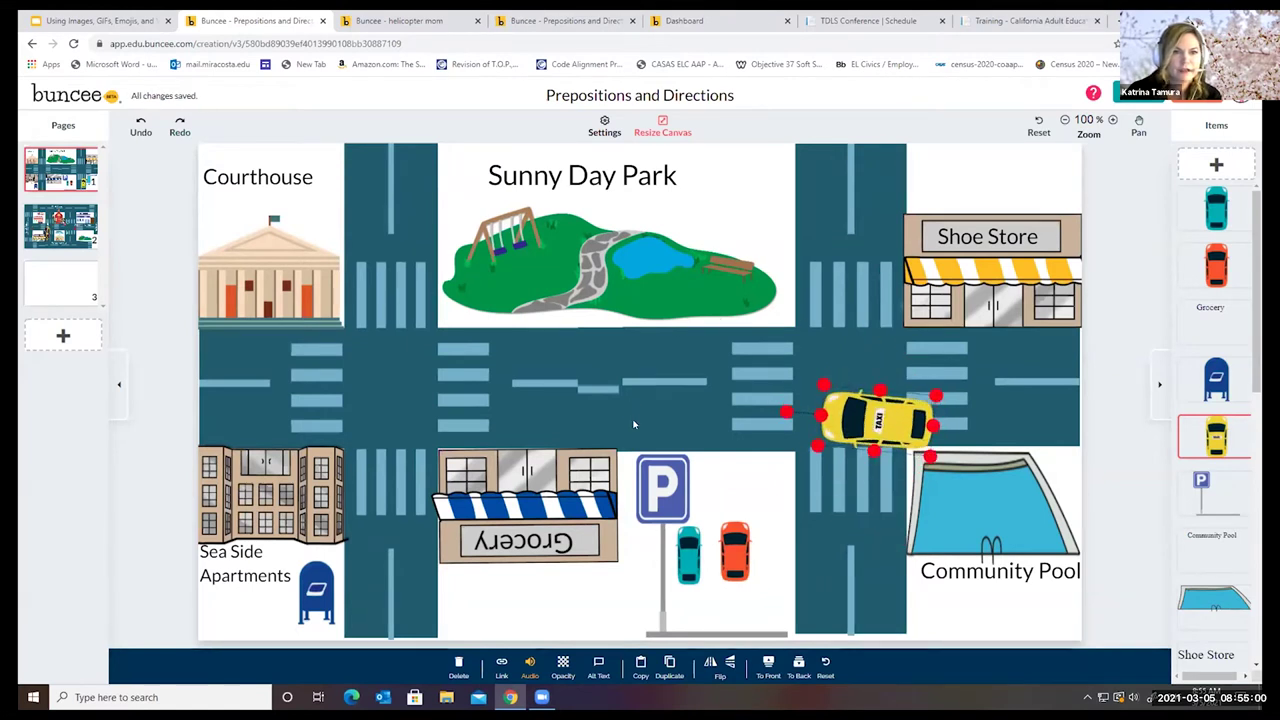
drag(877, 418, 525, 350)
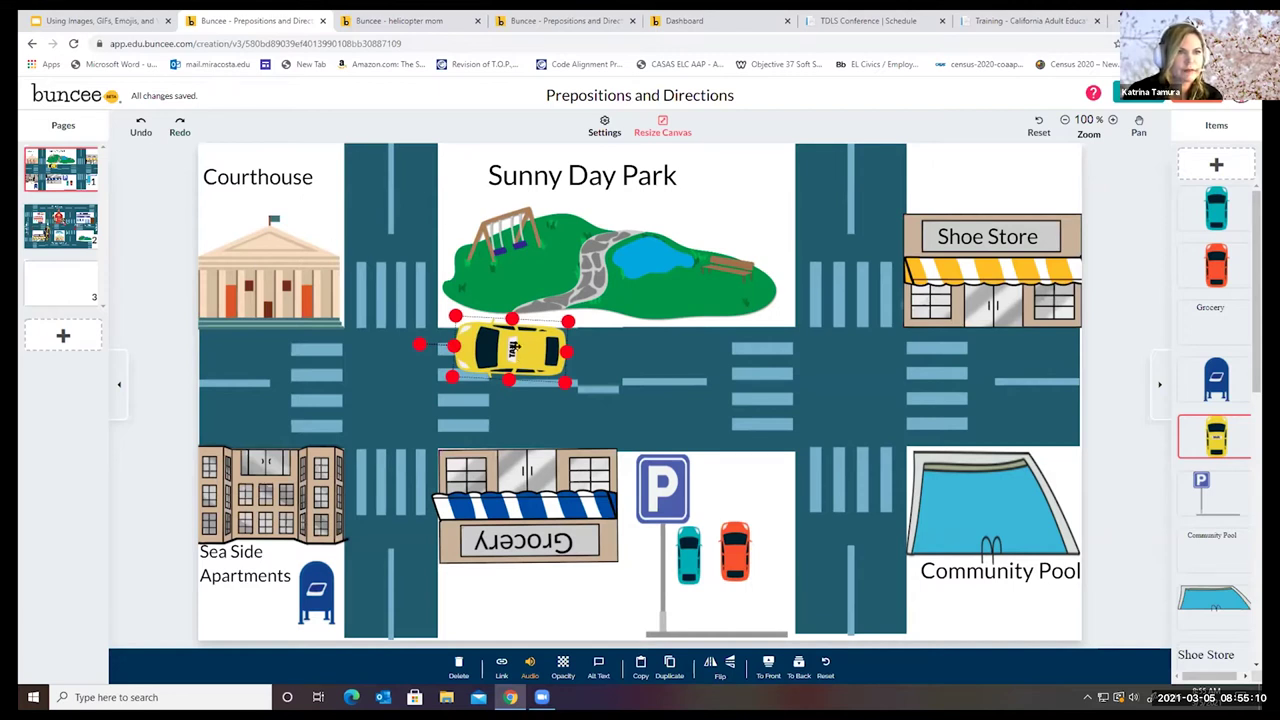
drag(510, 348, 280, 318)
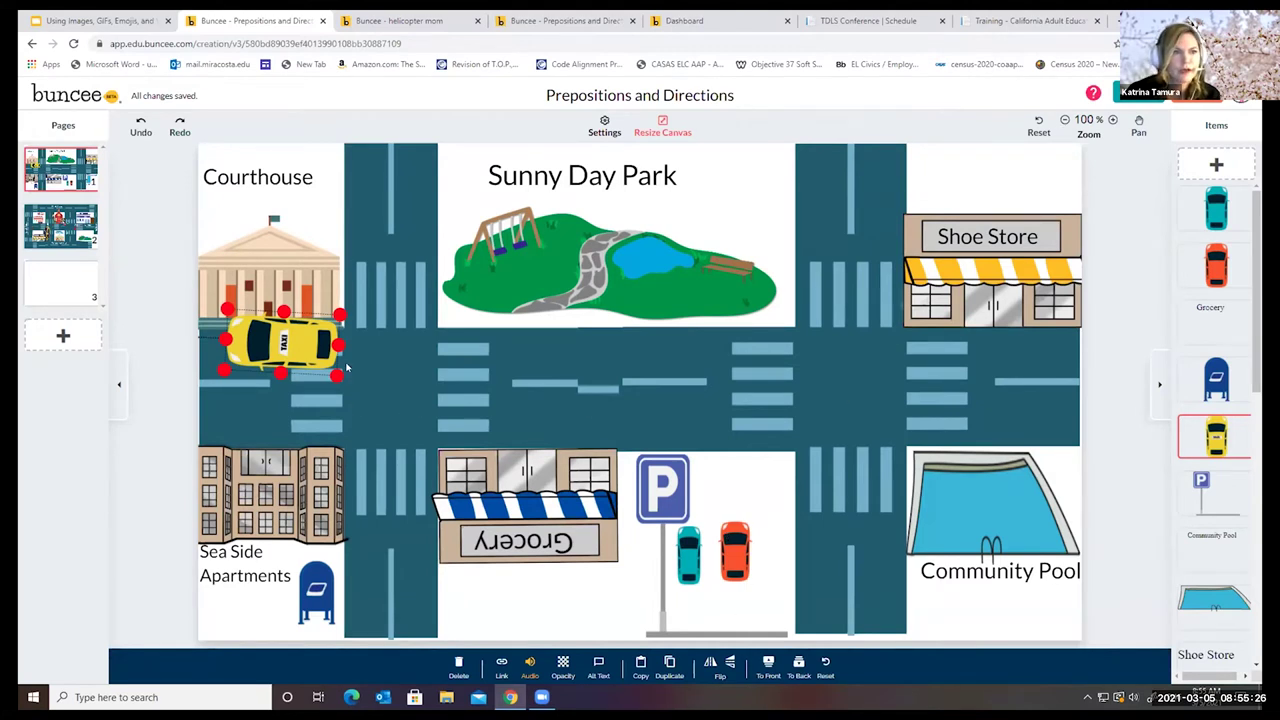
drag(306, 348, 595, 410)
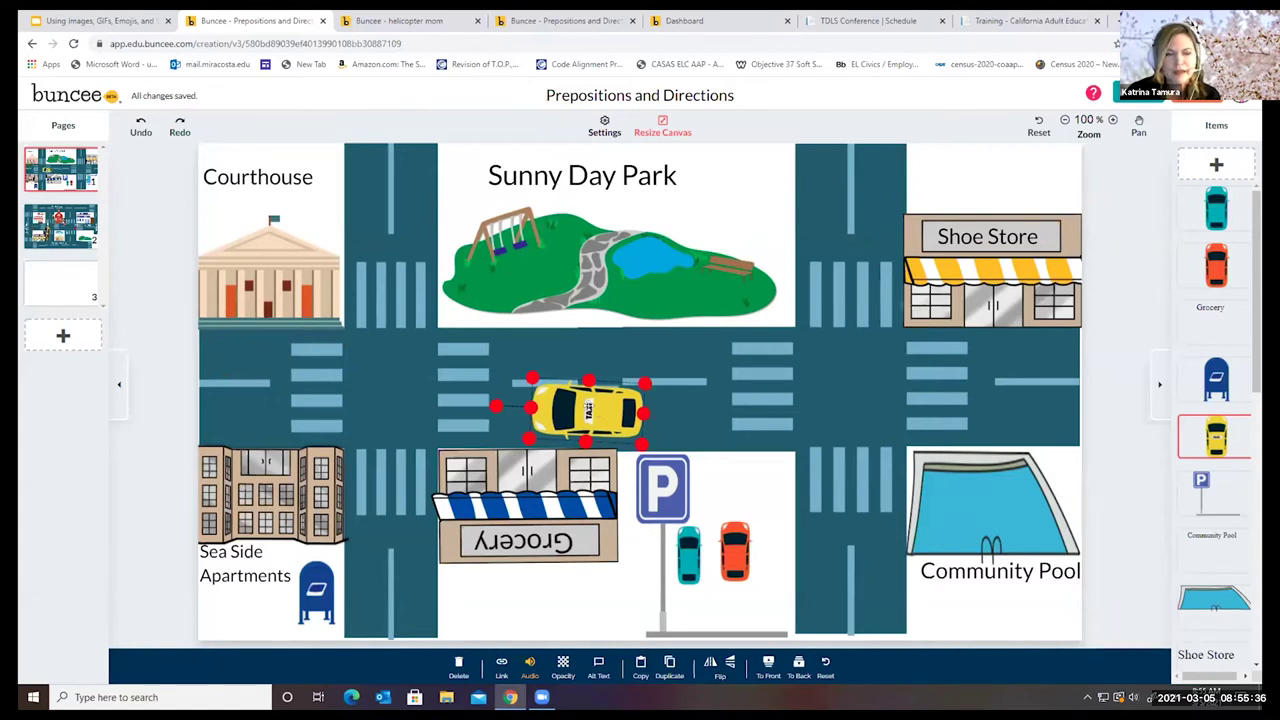
drag(587, 410, 617, 410)
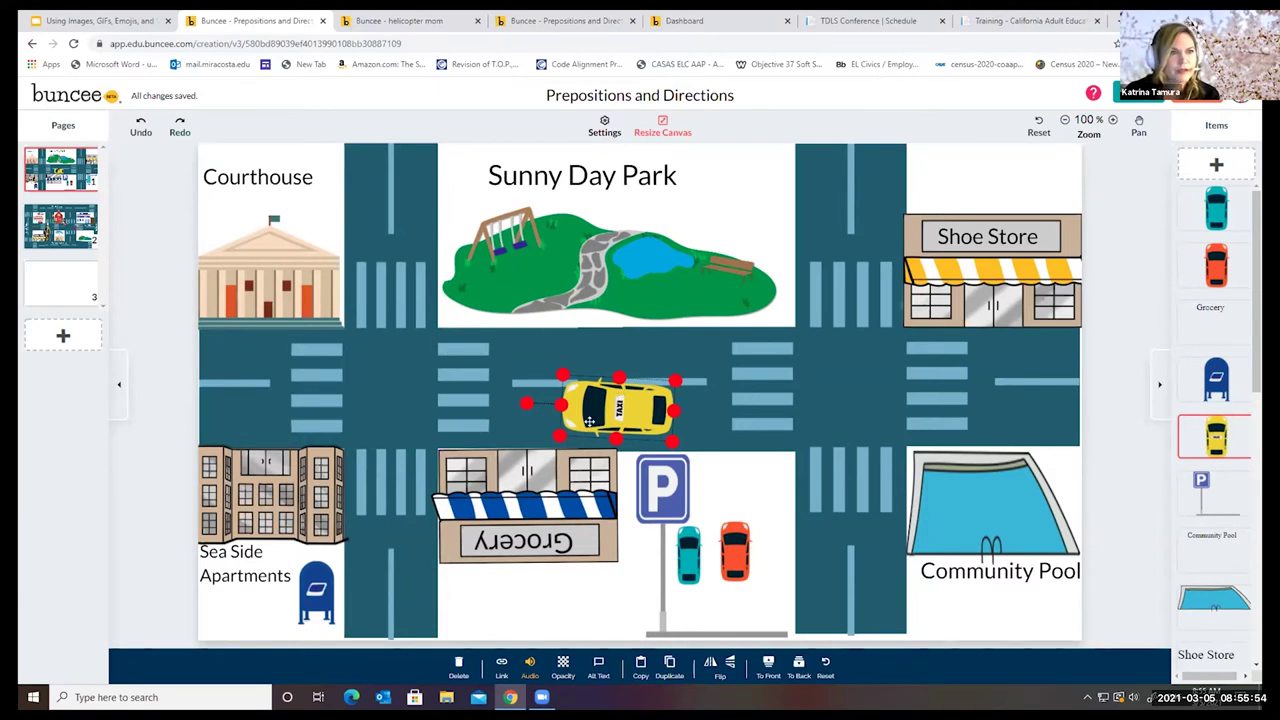
drag(590, 421, 529, 362)
drag(622, 370, 605, 358)
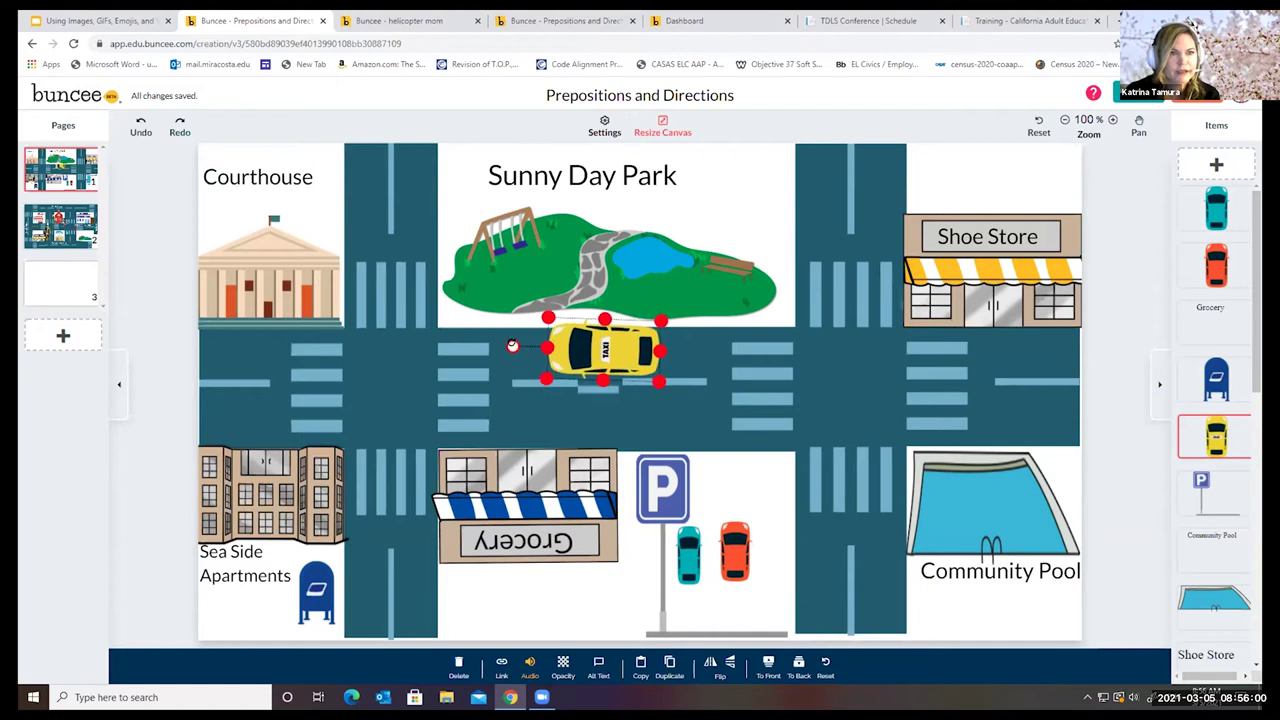
click(55, 286)
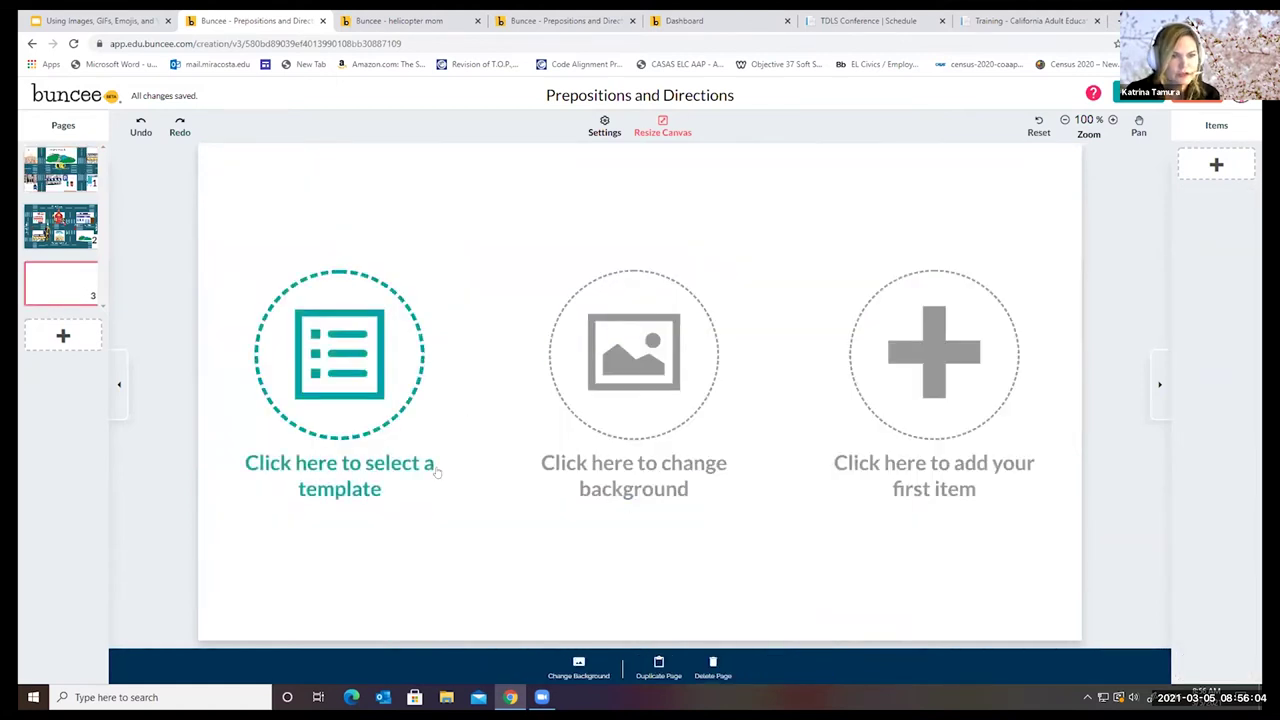
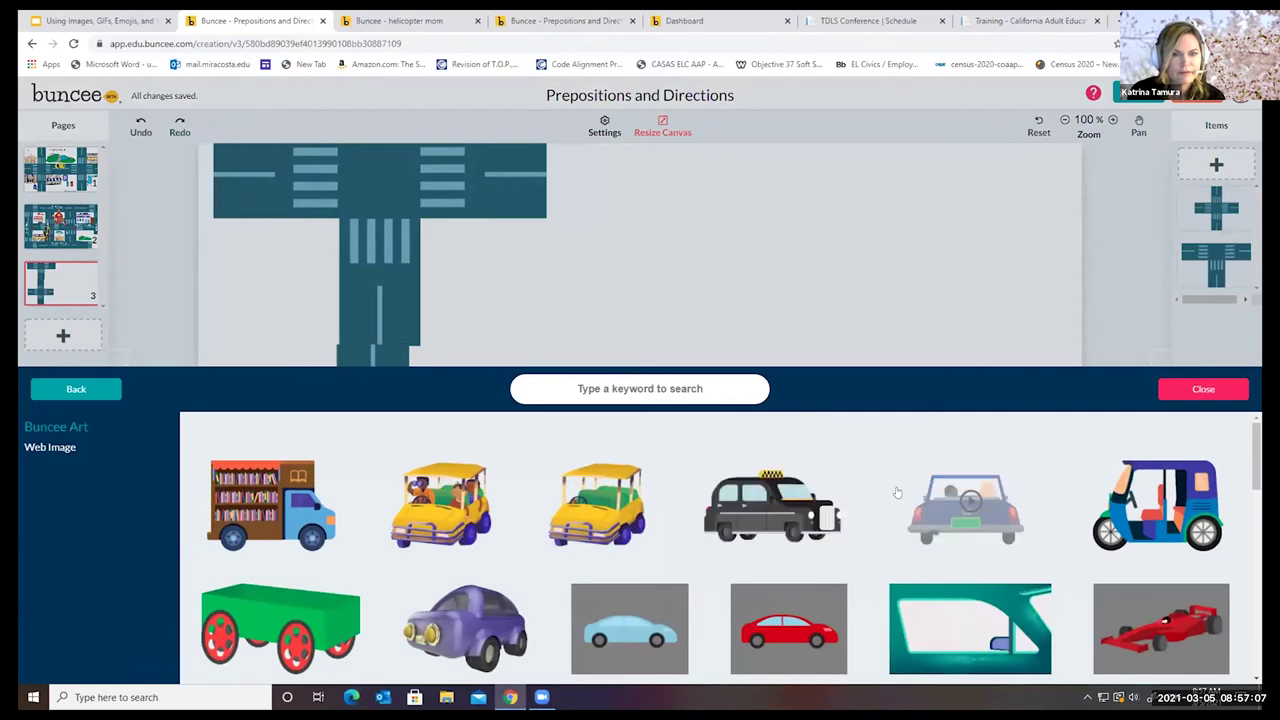
scroll(945, 530, down, 5)
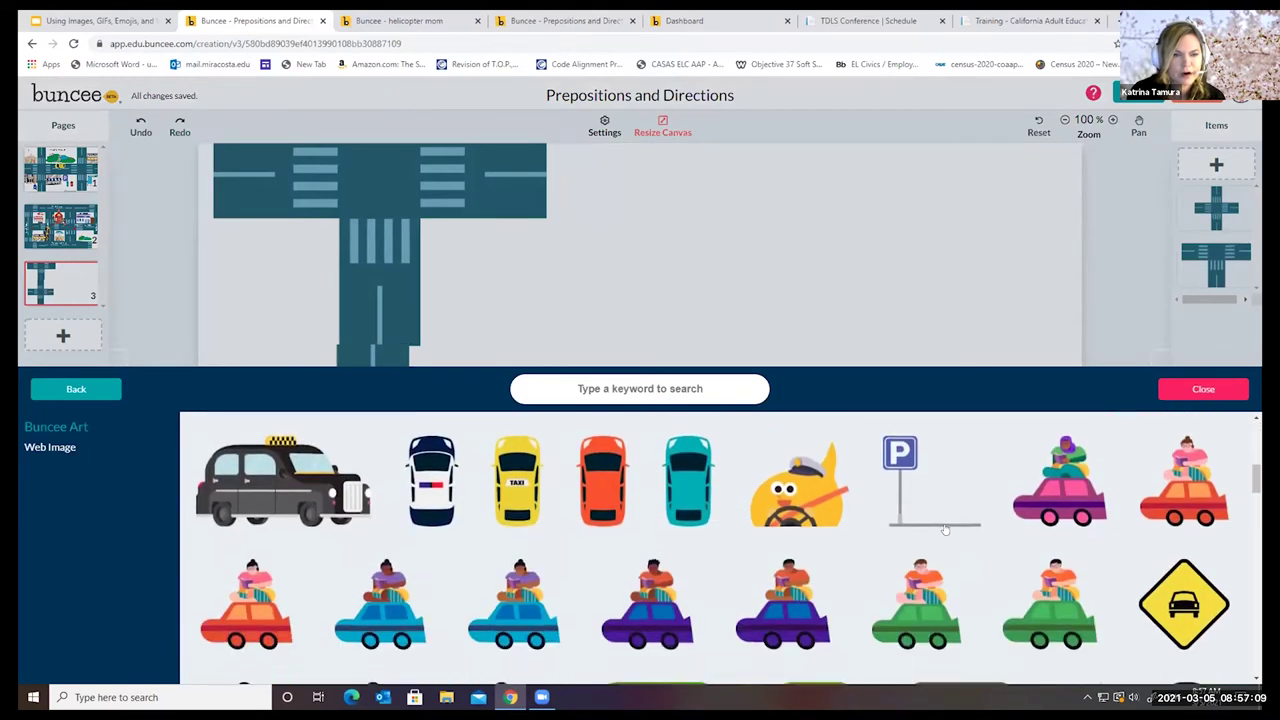
Add the police car from Buncee Art and drag it beside the vertical road on page 3.
scroll(842, 550, up, 3)
scroll(842, 550, up, 2)
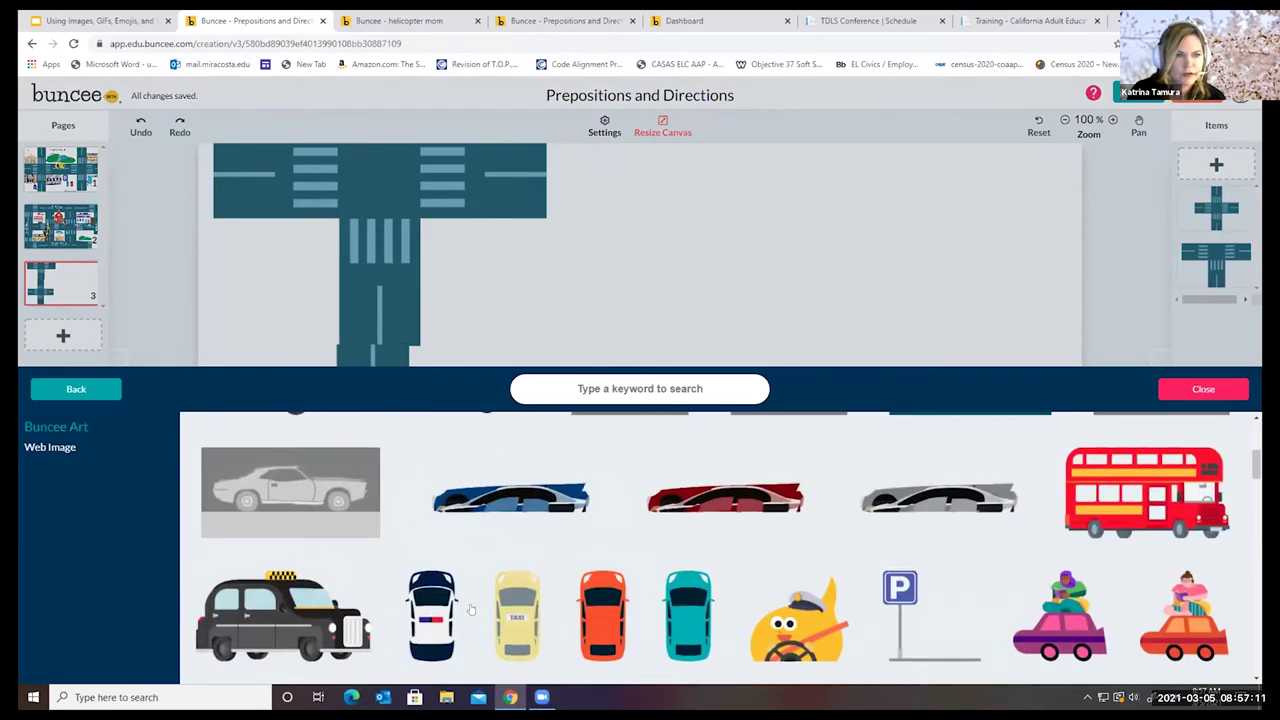
click(431, 615)
click(1085, 389)
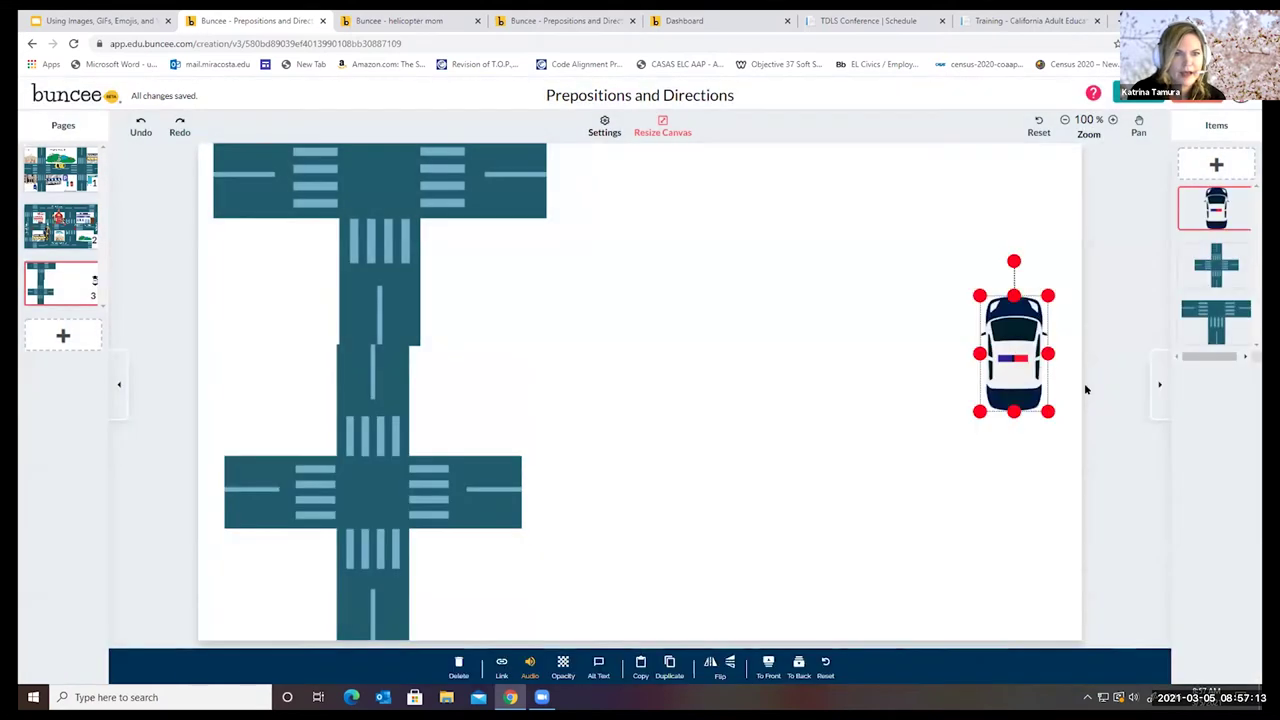
drag(1020, 370, 558, 394)
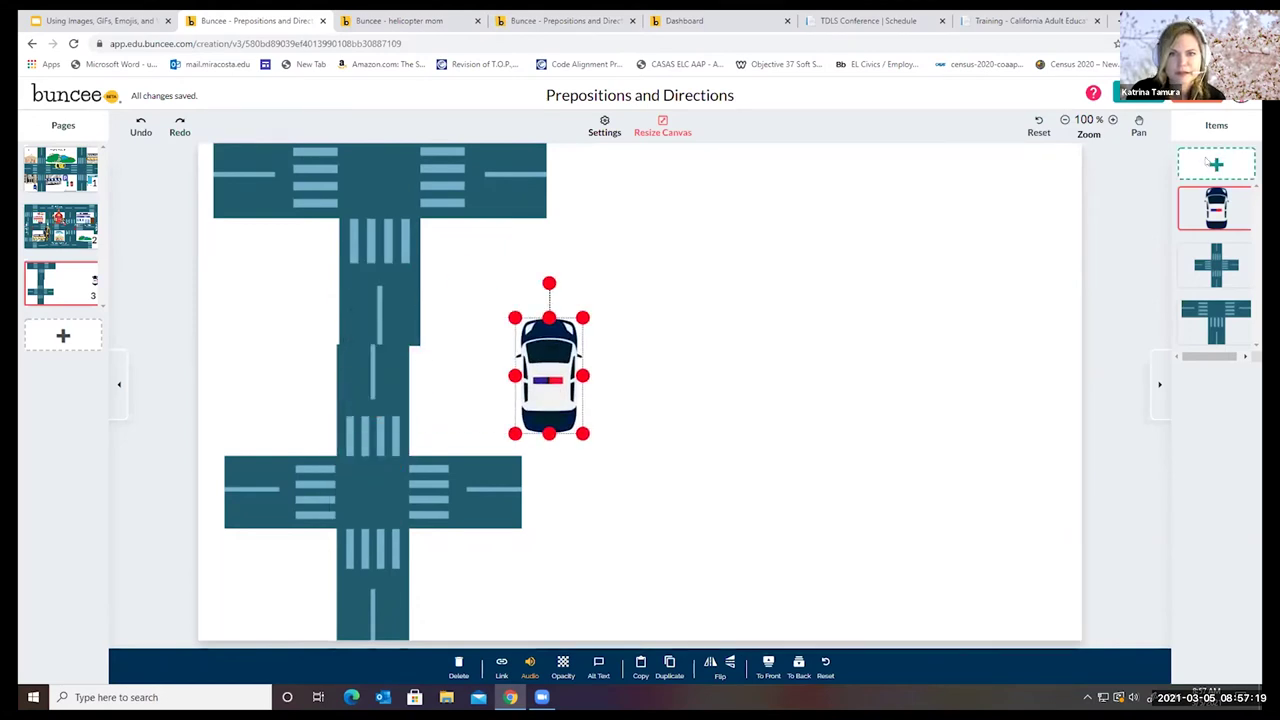
click(1207, 164)
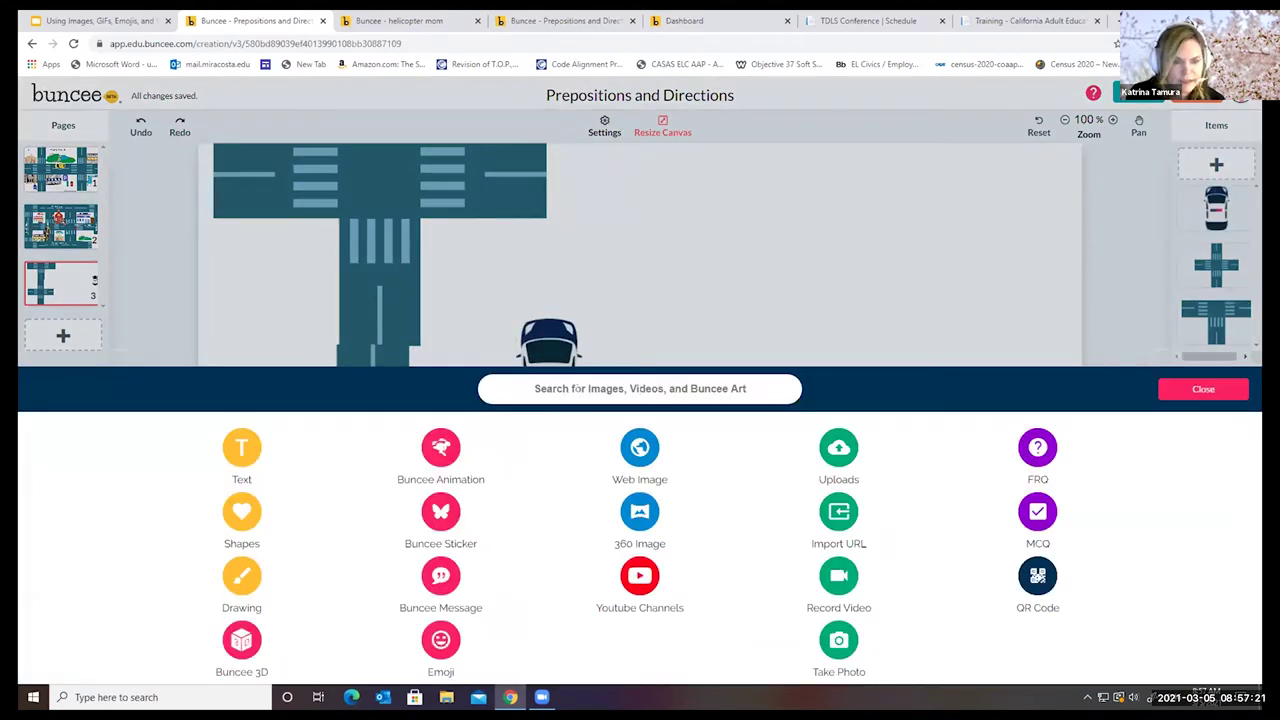
Search Buncee Art for 'place', then for 'park', and select the green park scene image.
click(577, 389)
text(p)
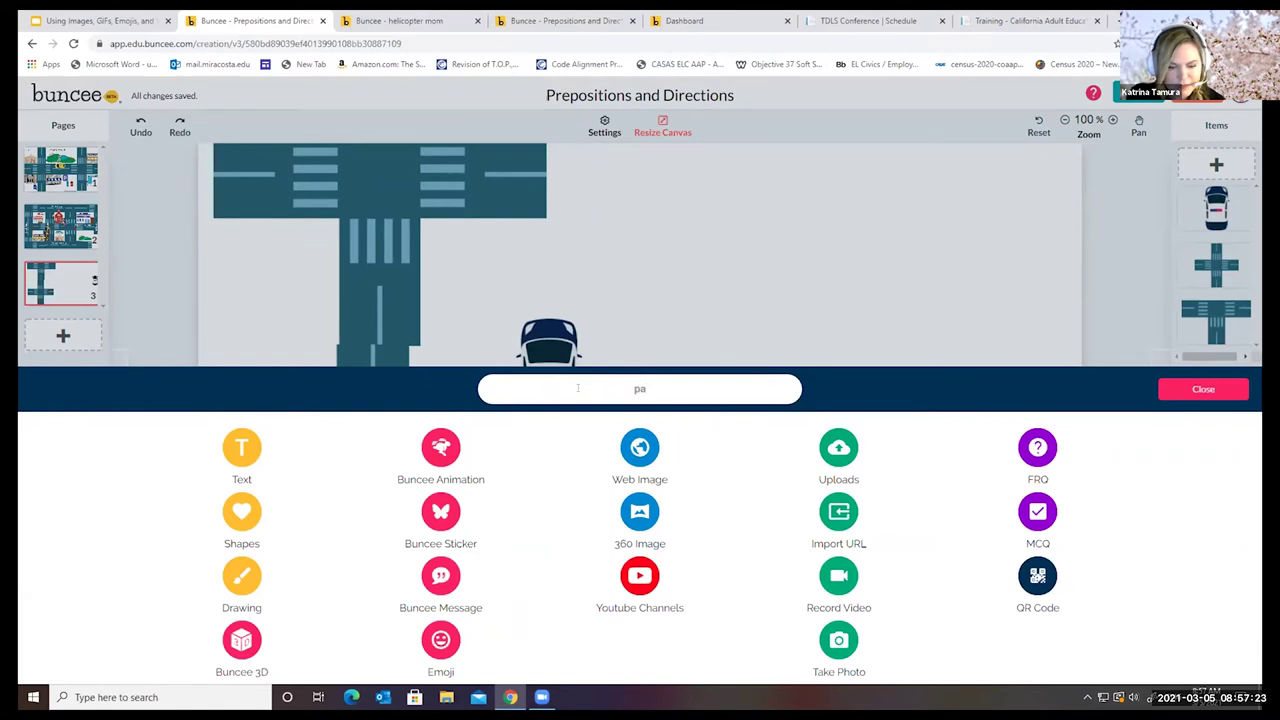
text(lace)
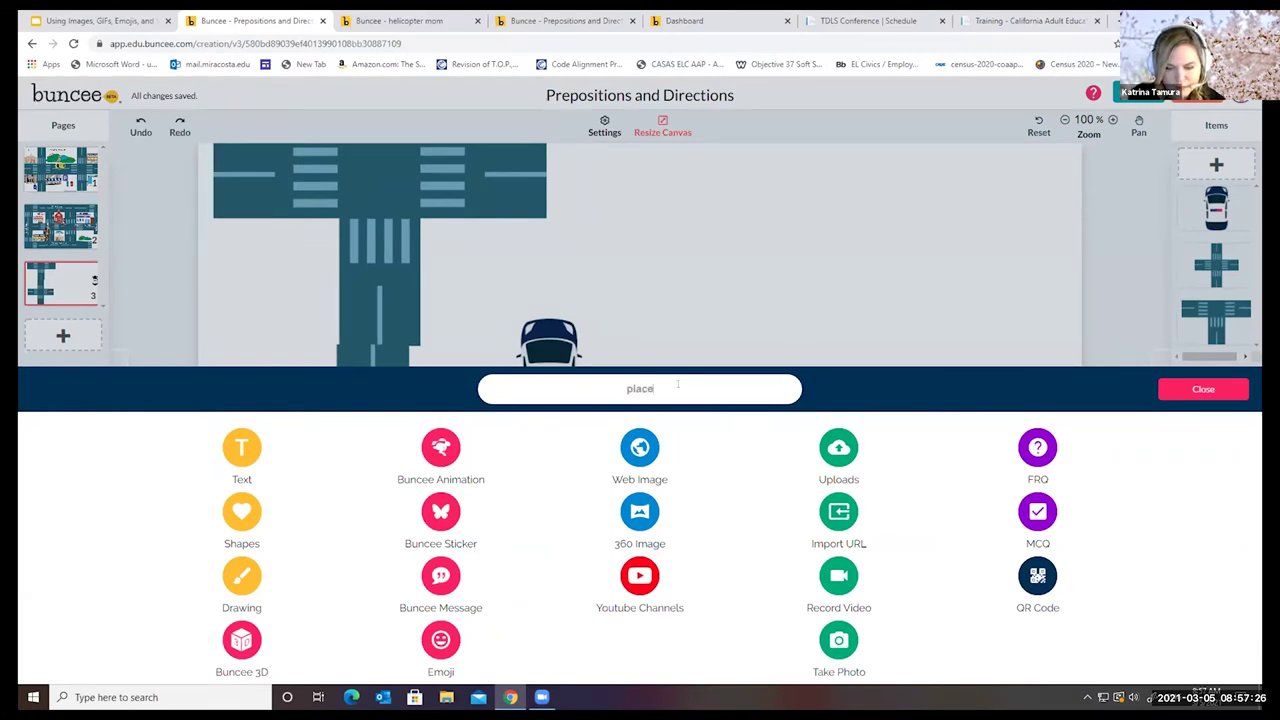
key(Return)
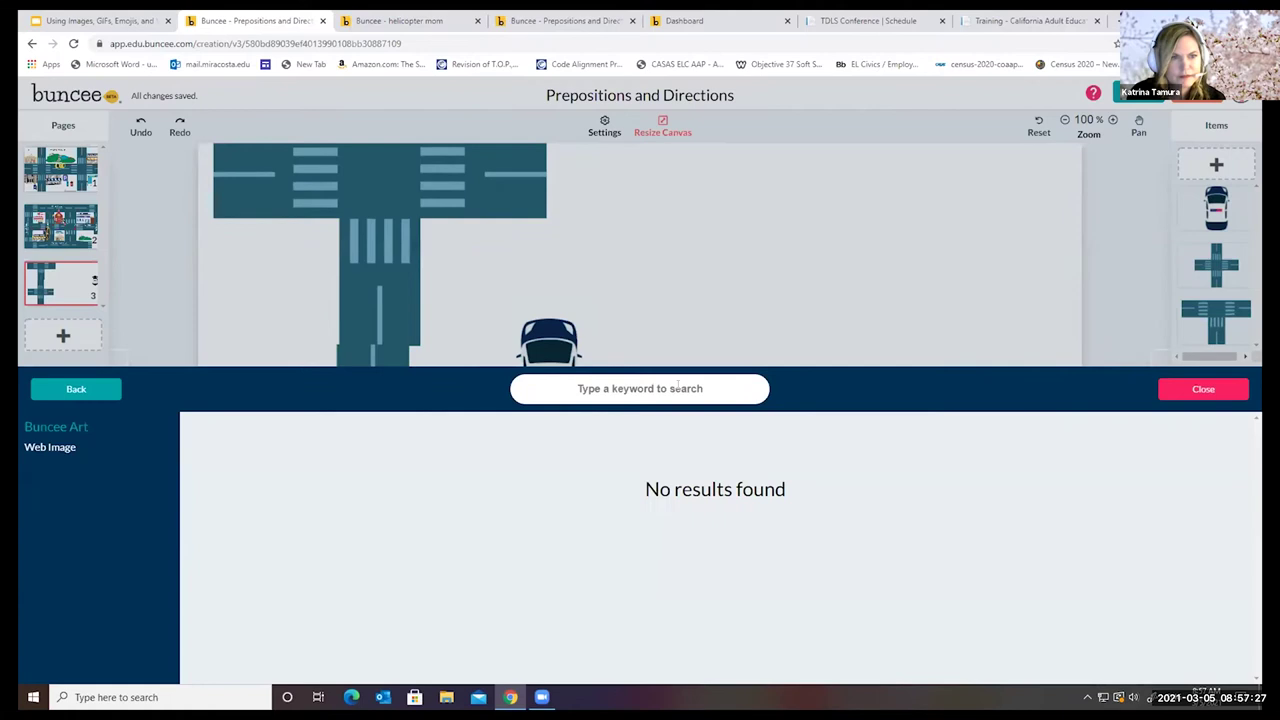
scroll(728, 517, down, 1)
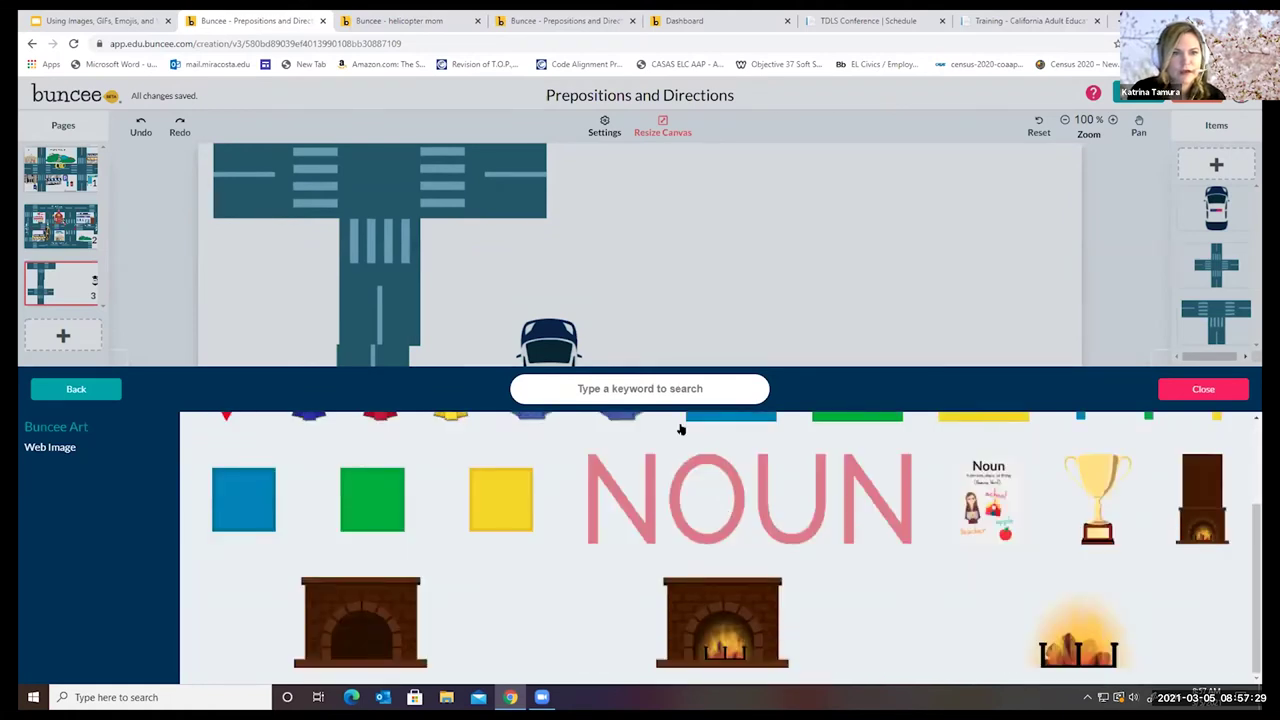
click(610, 391)
text(park)
key(Return)
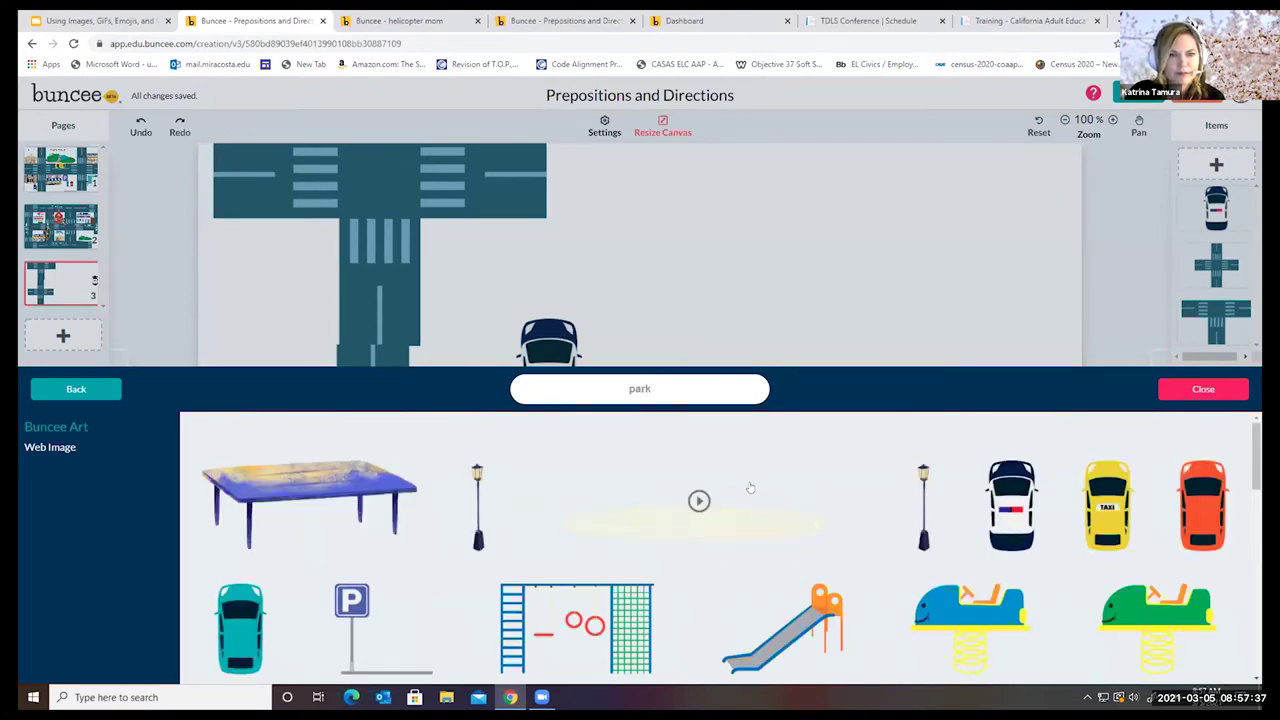
scroll(750, 487, down, 10)
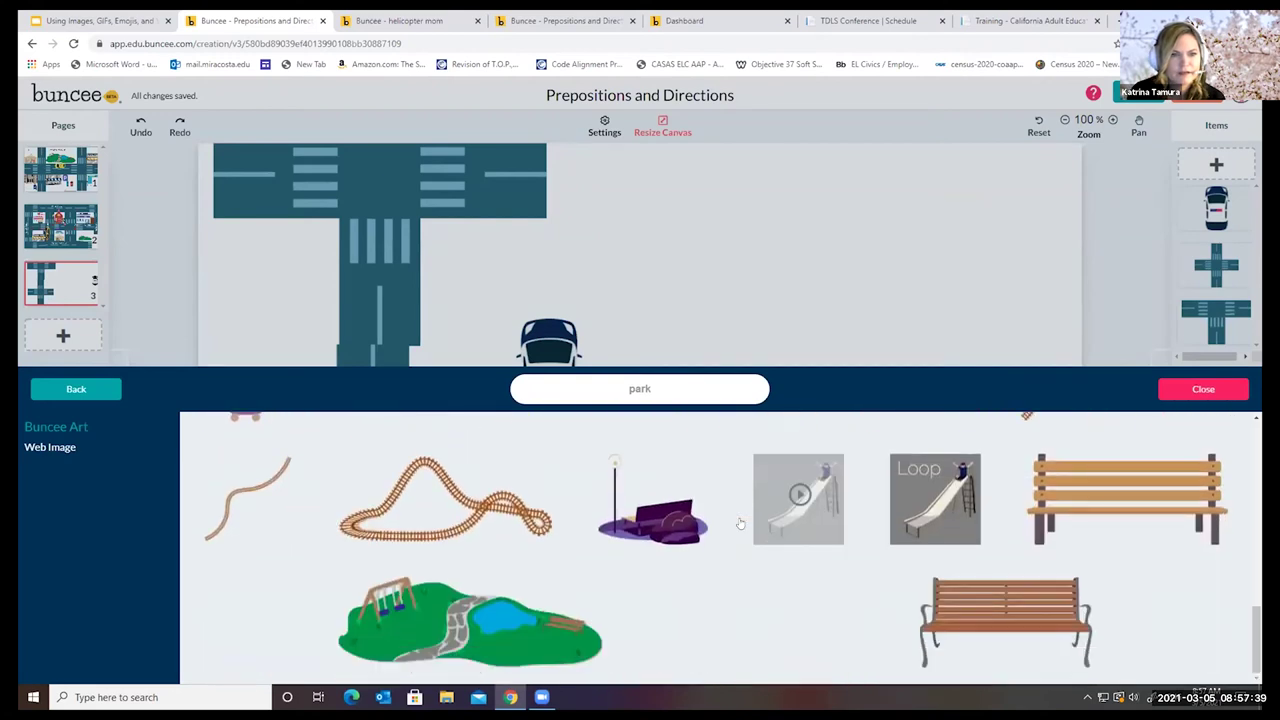
click(445, 635)
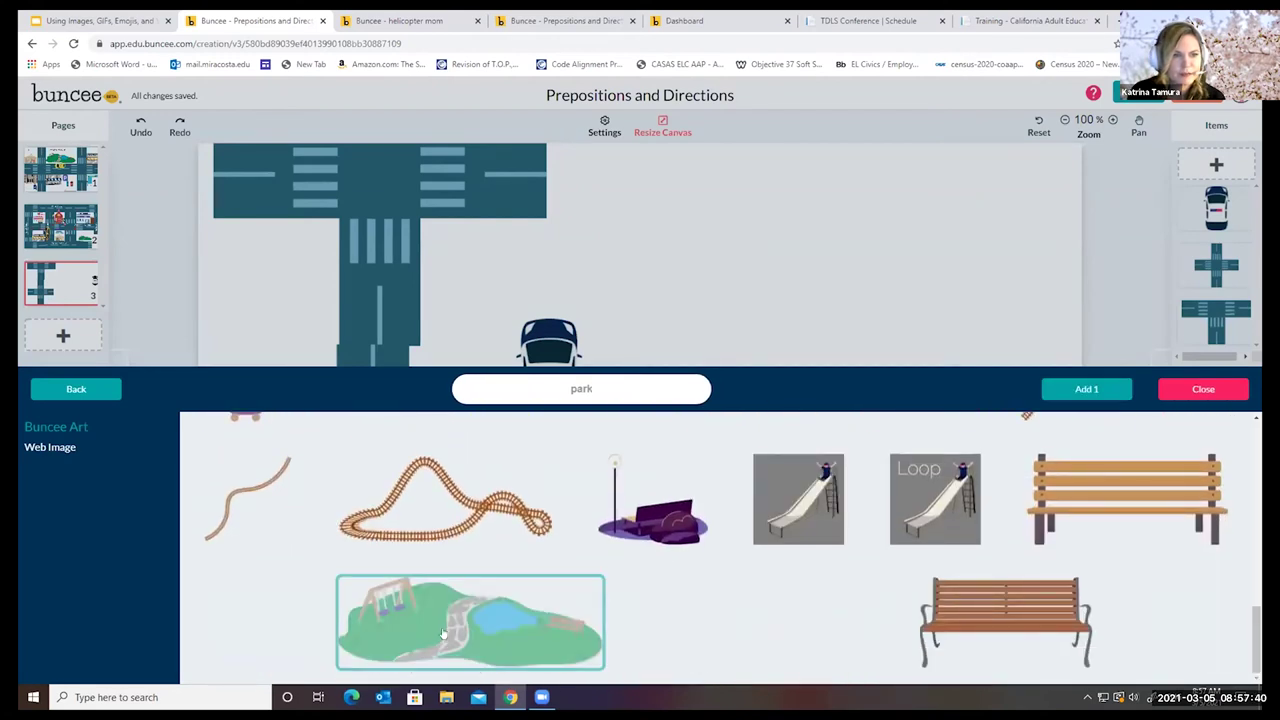
Place the park scene at page 3's top right, move the police car into open space, then view page 2.
click(1100, 389)
drag(486, 484, 765, 196)
drag(540, 390, 377, 250)
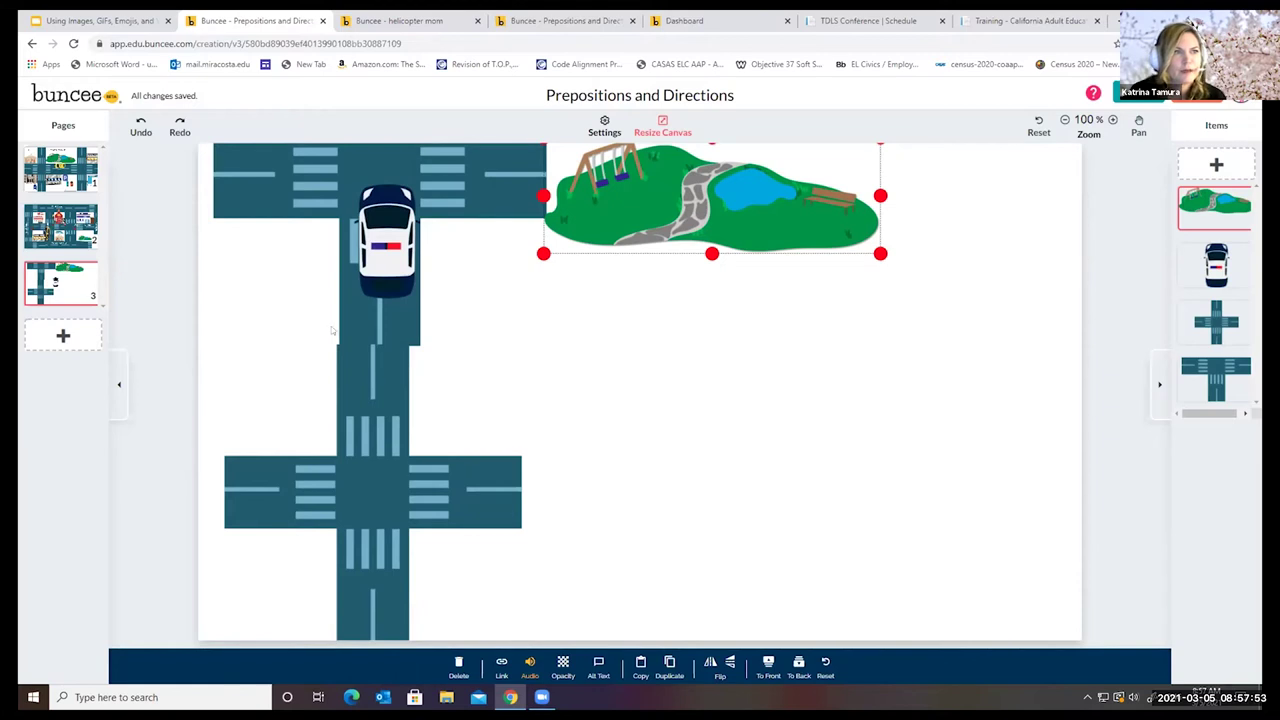
drag(408, 272, 745, 483)
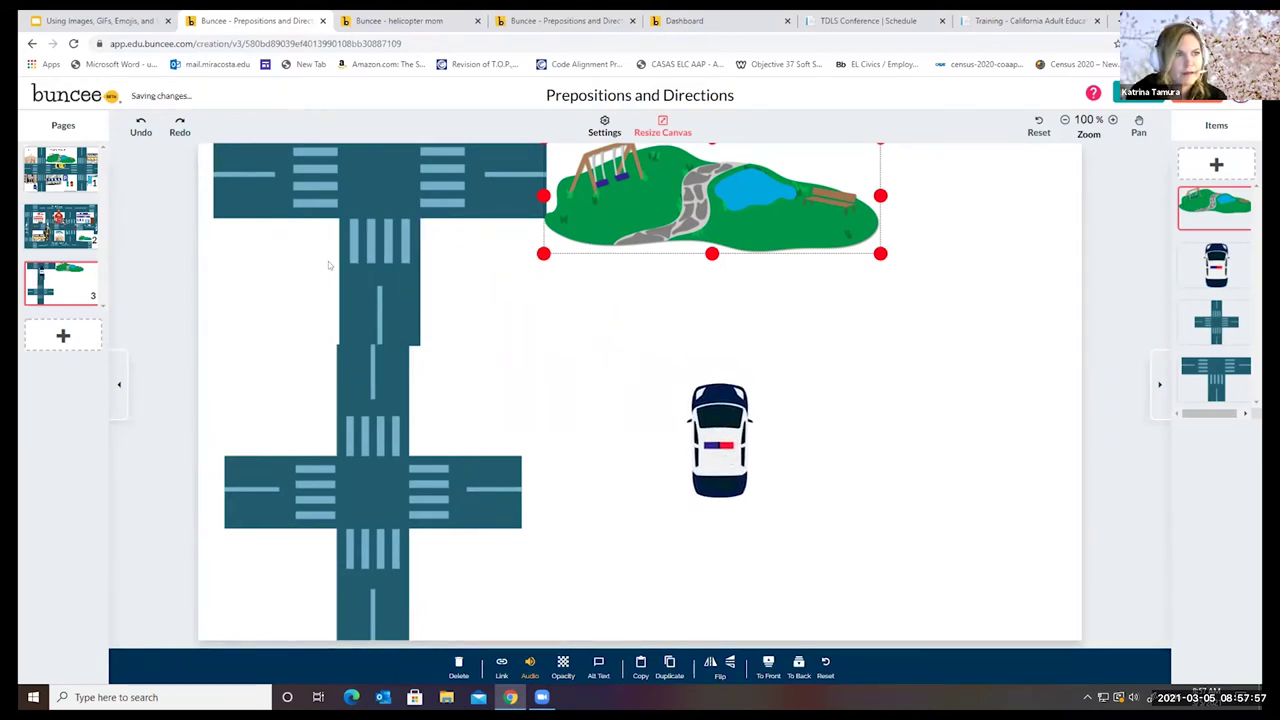
click(61, 226)
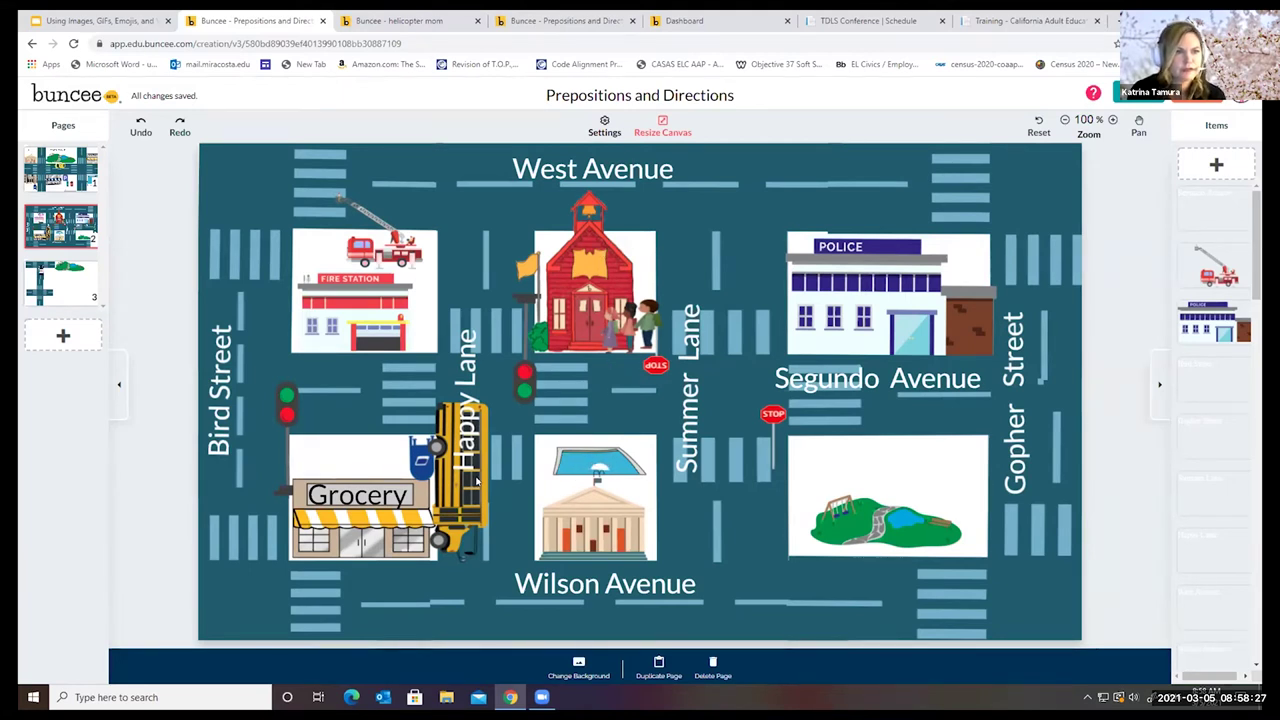
Drag the school bus up Happy Lane to sit between the fire station and the school.
drag(452, 560, 455, 398)
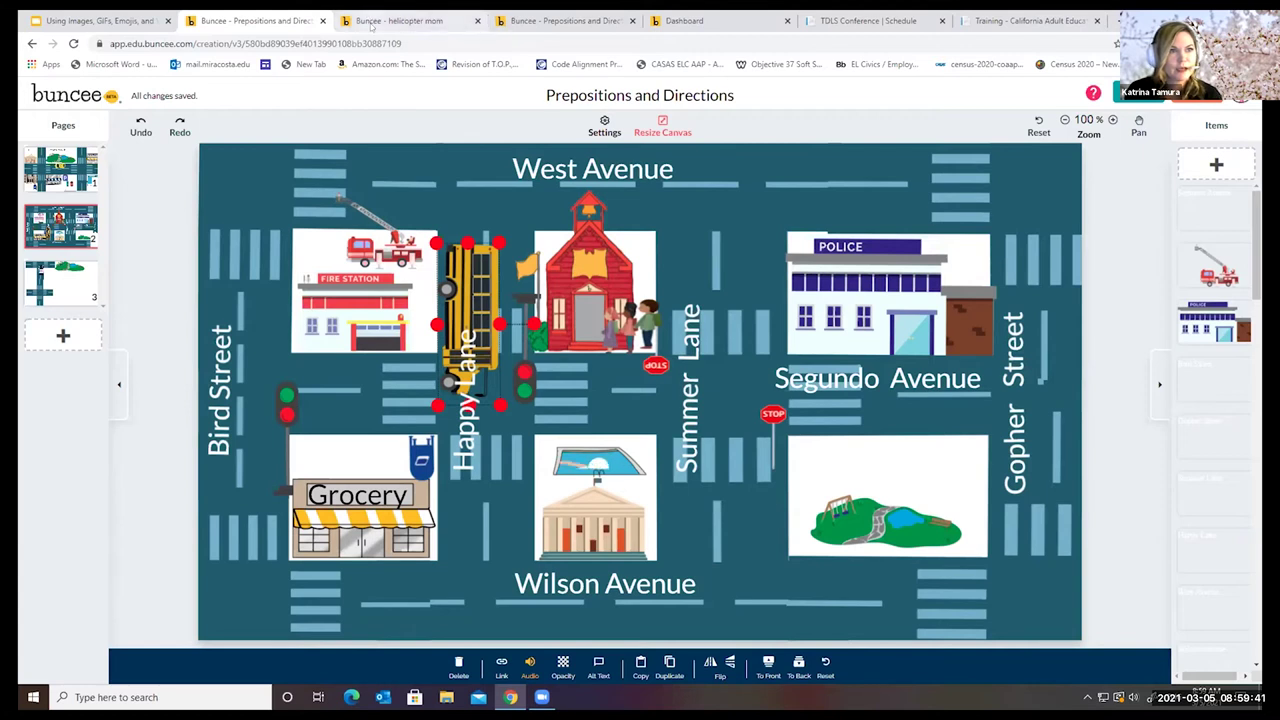
From the logged-in Buncee dashboard, open the Today's Agenda buncee for viewing.
click(662, 24)
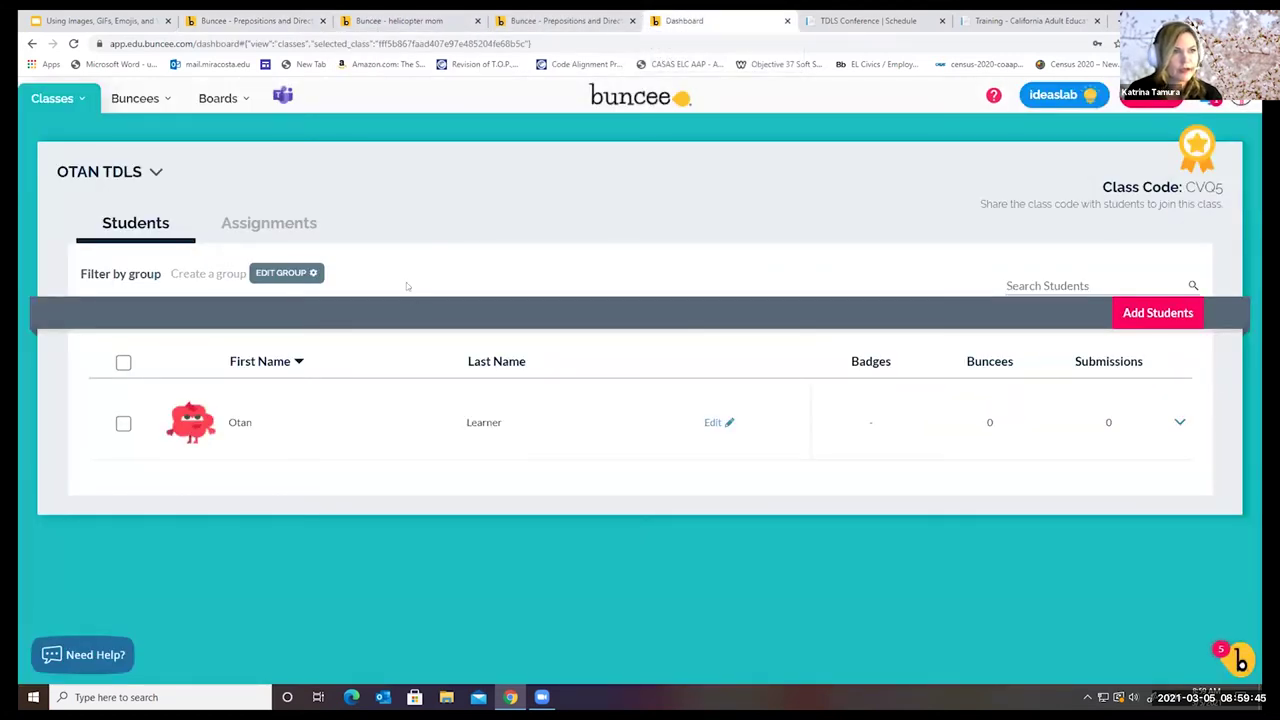
click(46, 98)
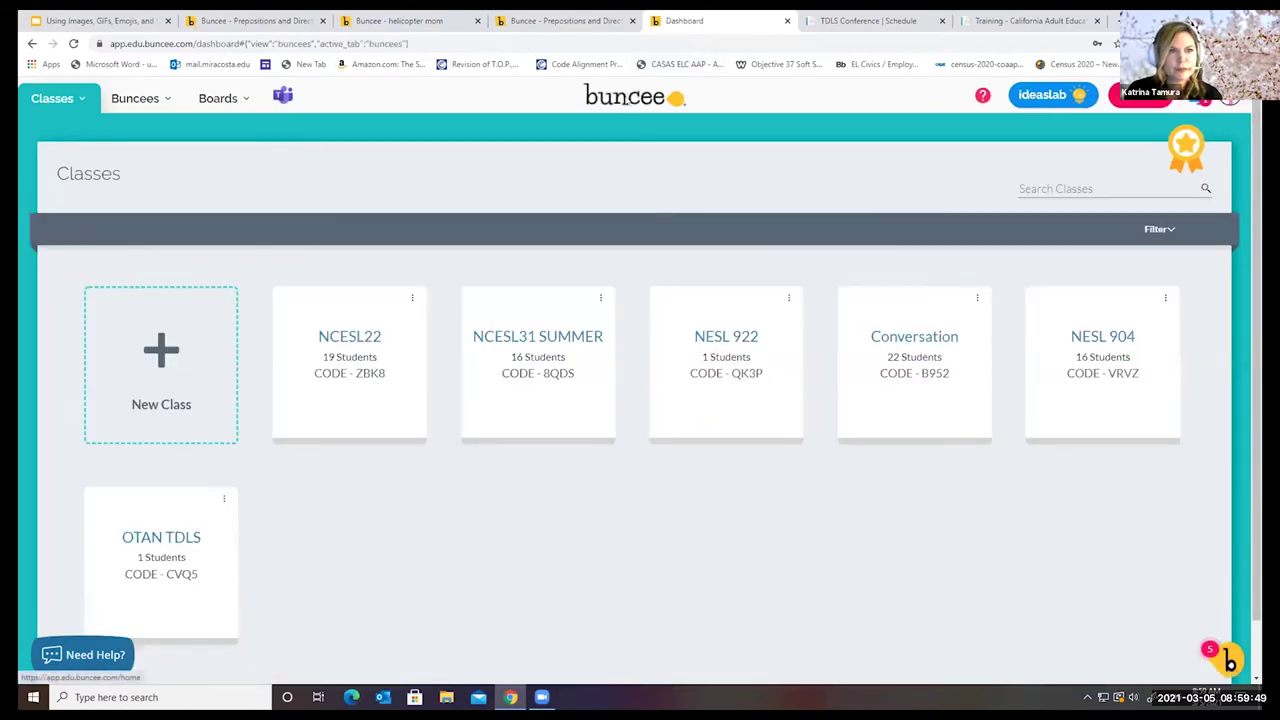
click(625, 98)
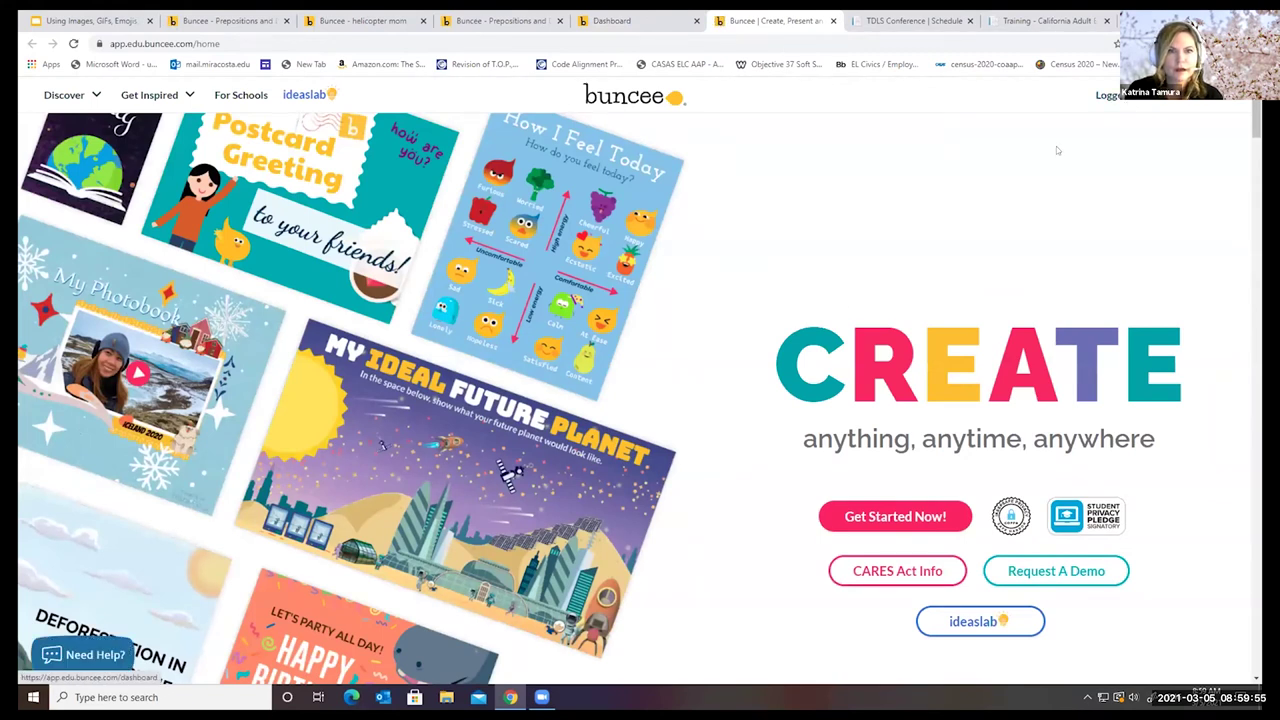
click(1115, 95)
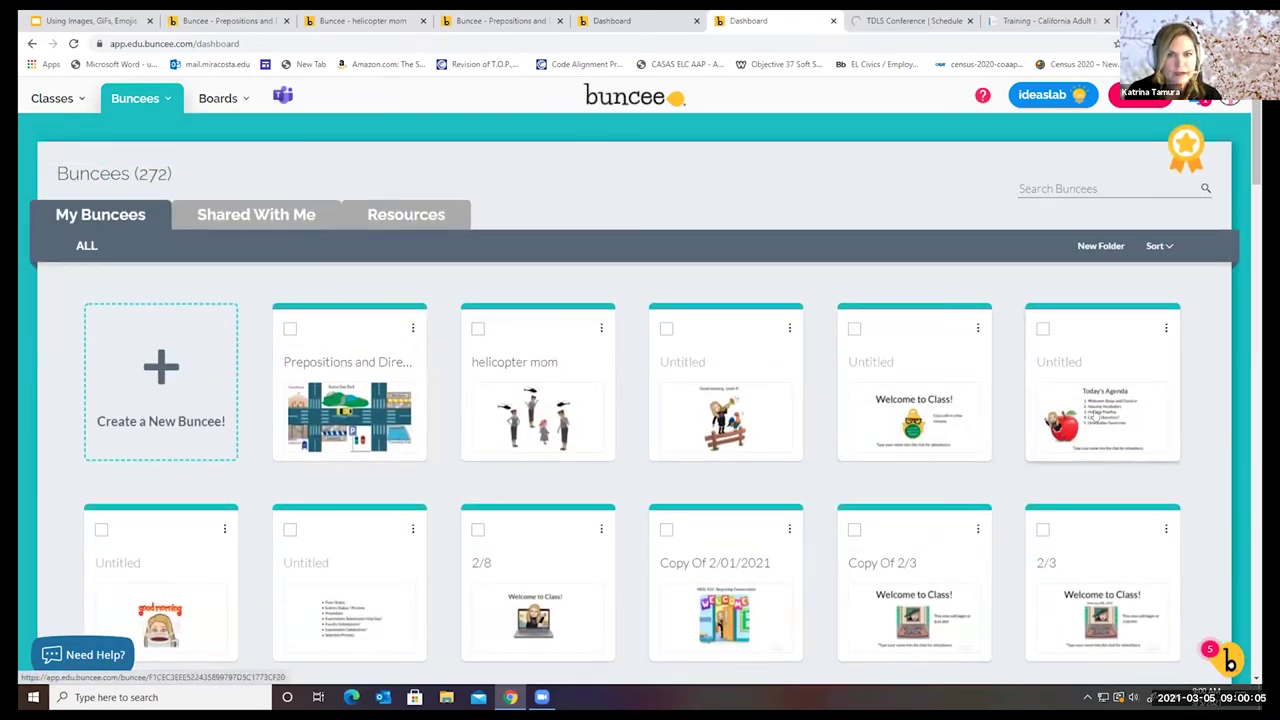
click(1096, 414)
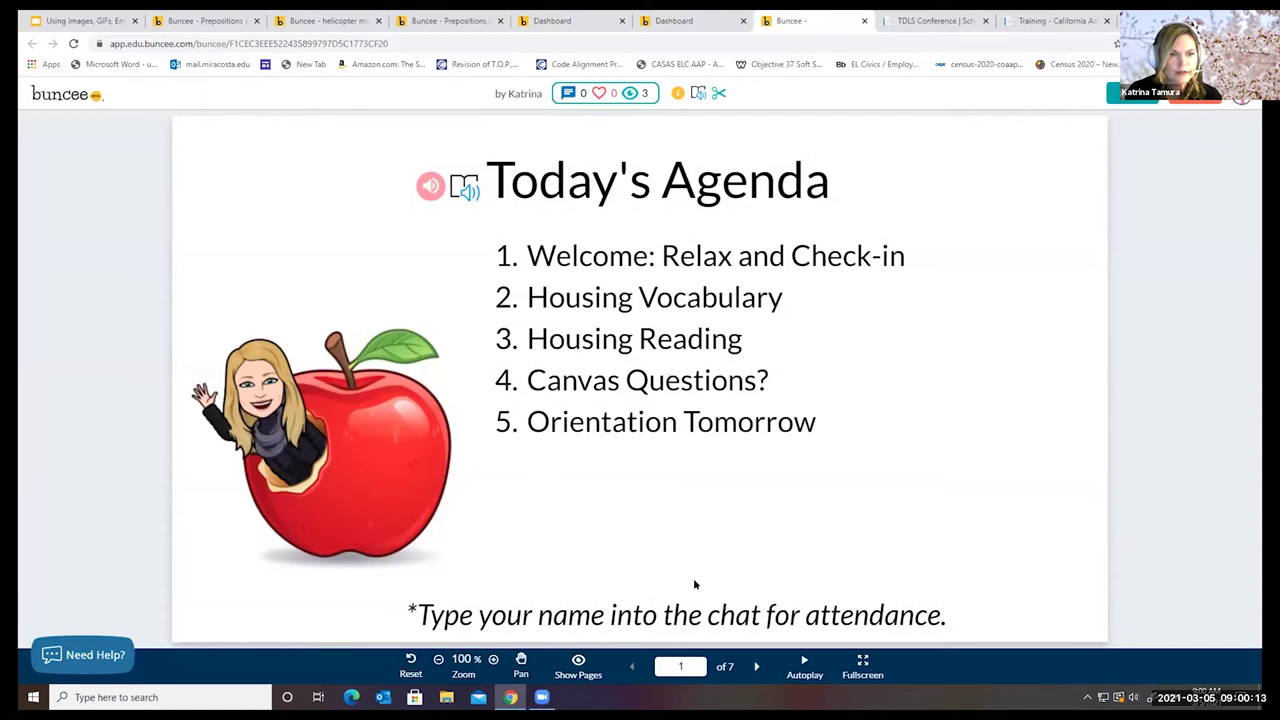
Page forward to slide 3 of the agenda, then return to the My Buncees dashboard tab.
click(757, 667)
click(757, 667)
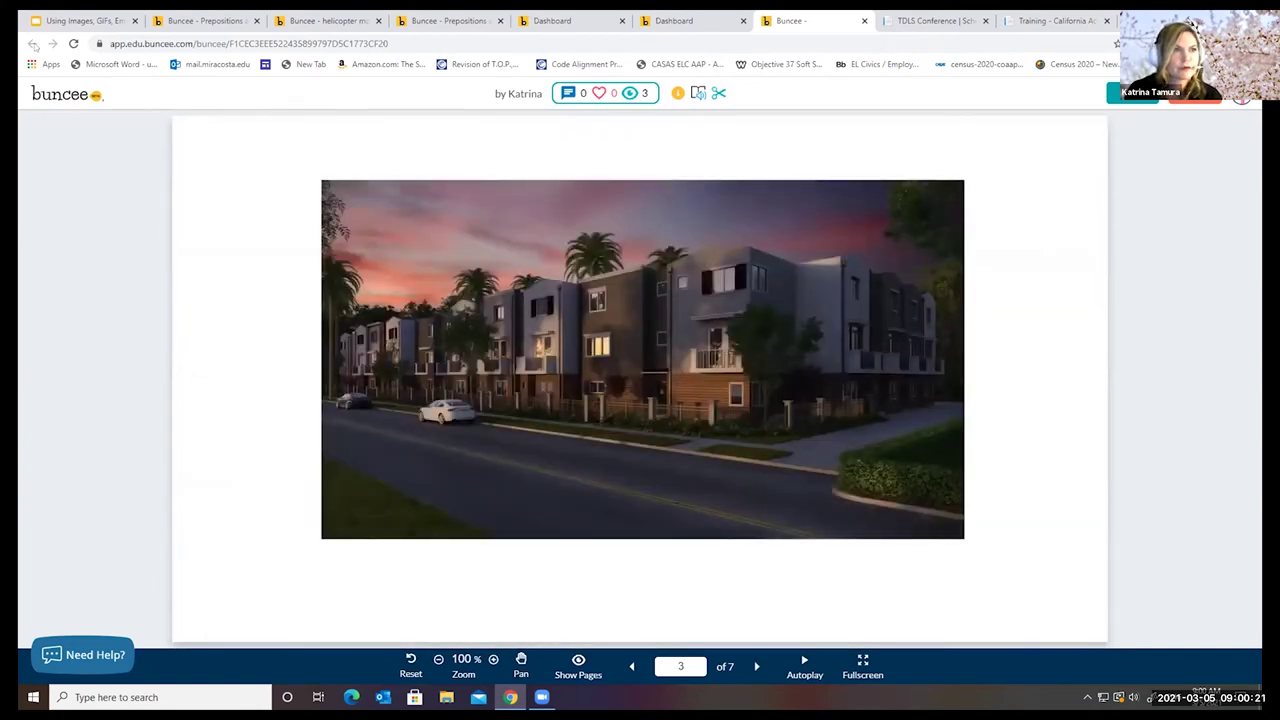
click(676, 21)
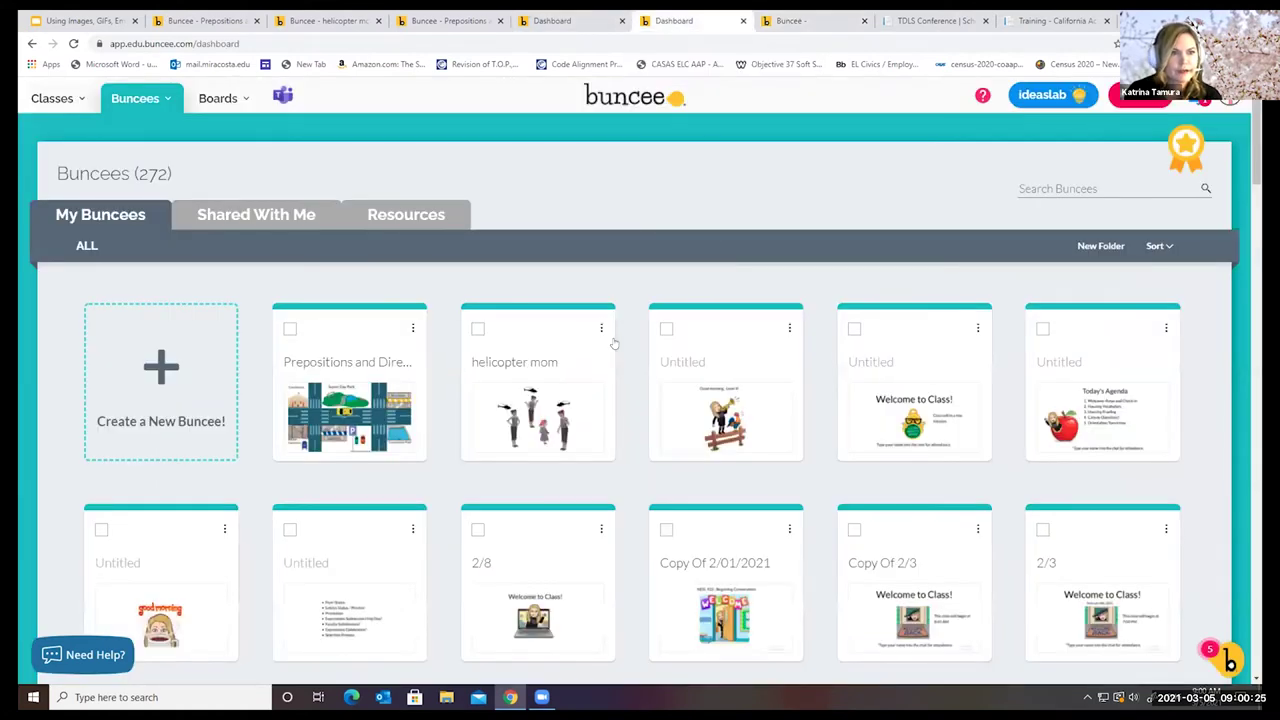
Open the Classes list and start a new class from the New Class card.
scroll(700, 450, down, 5)
scroll(816, 614, up, 5)
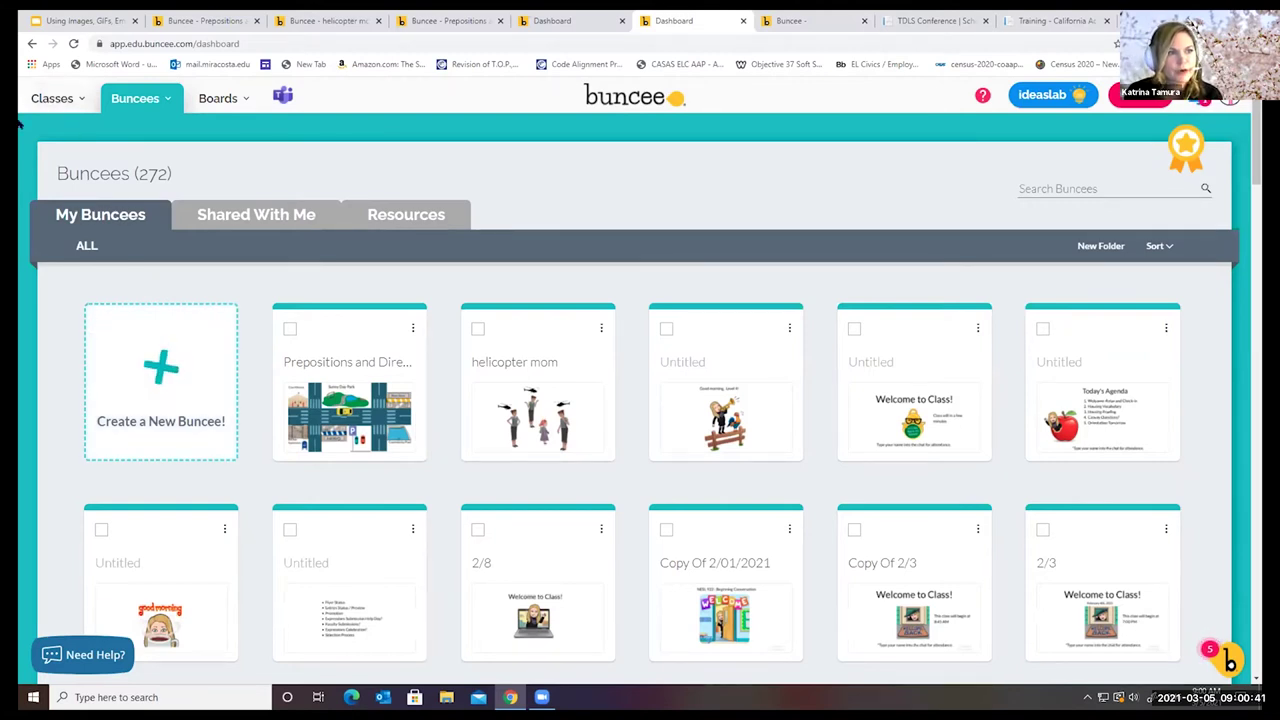
click(52, 98)
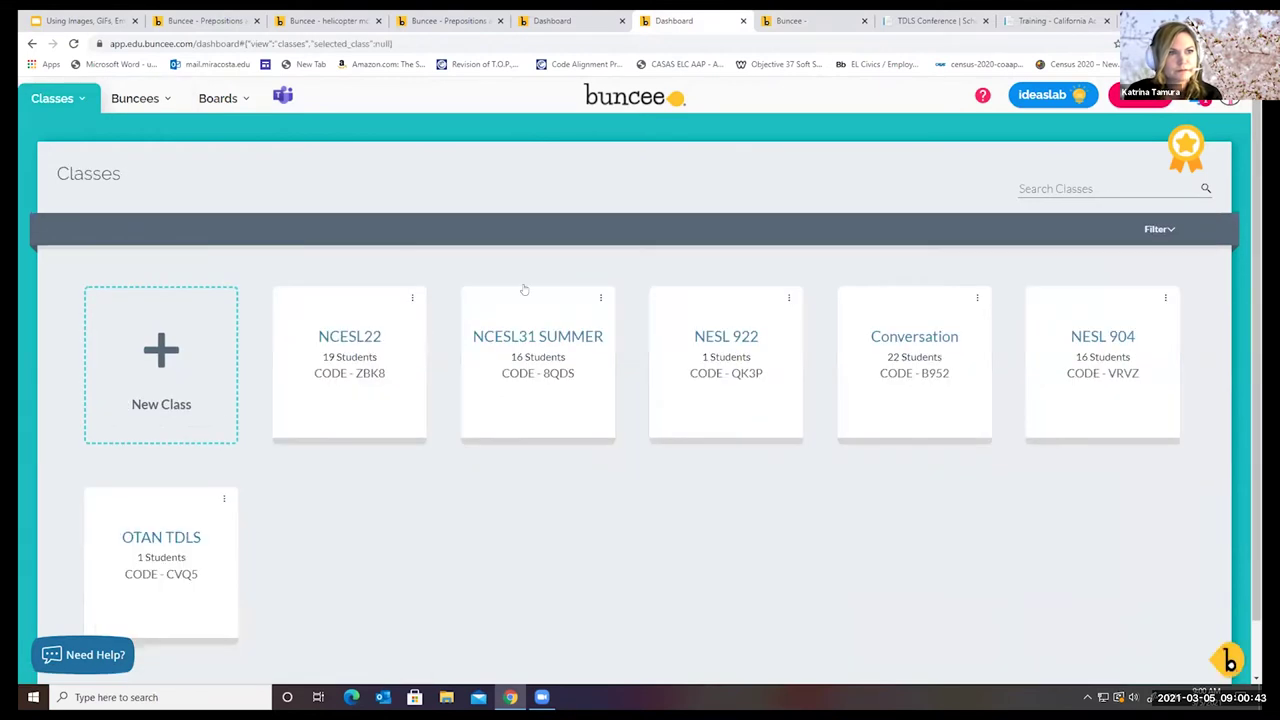
click(155, 363)
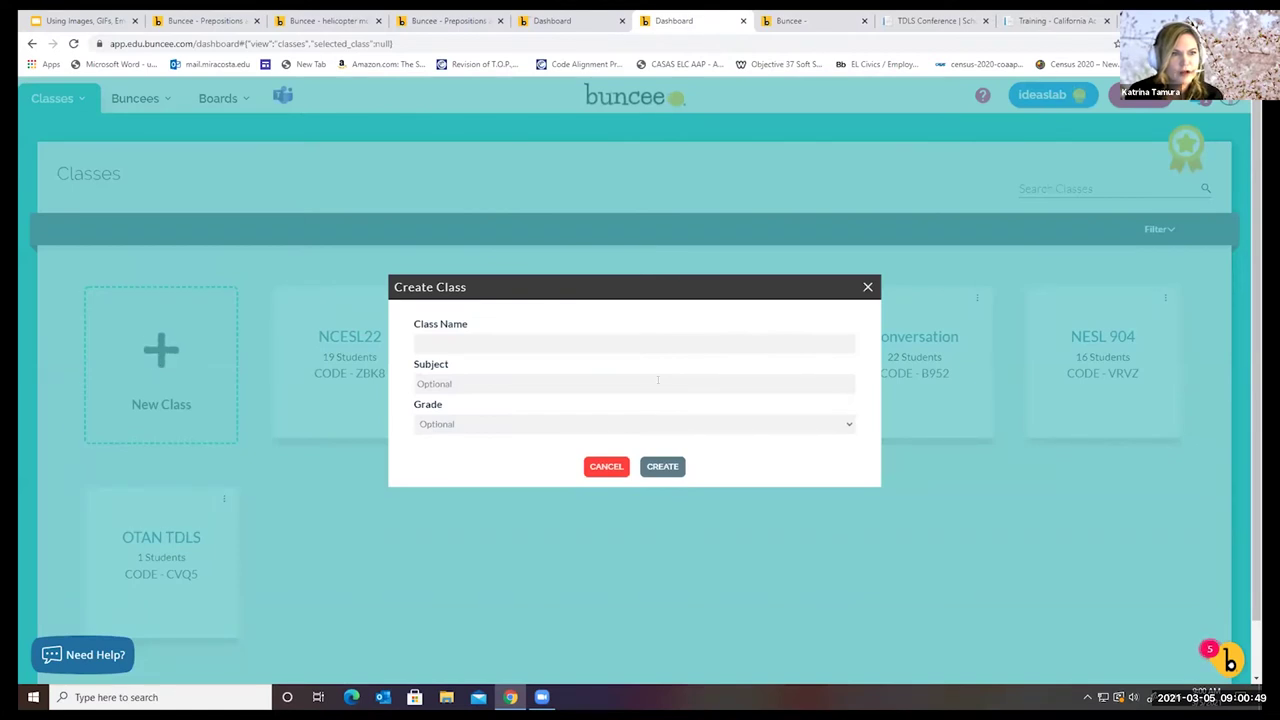
Create a class named 'OTAN Today' and open its empty Students page.
click(512, 342)
text(O)
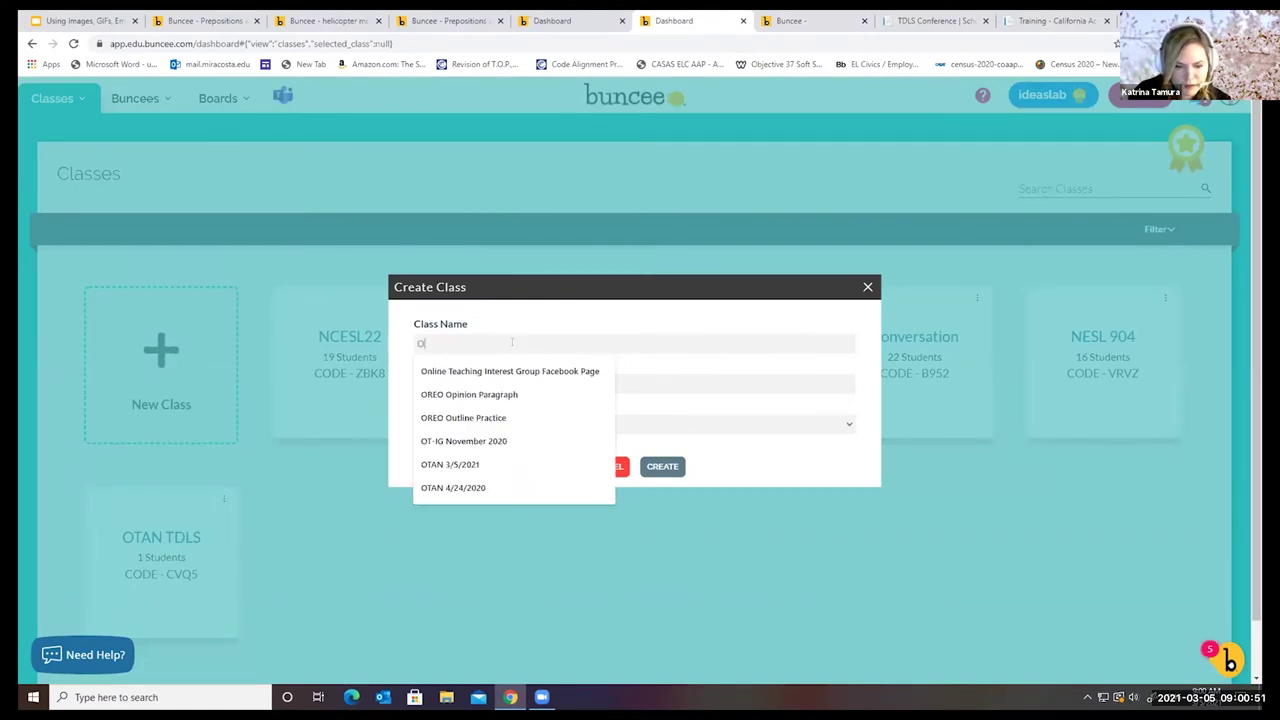
text(TAN)
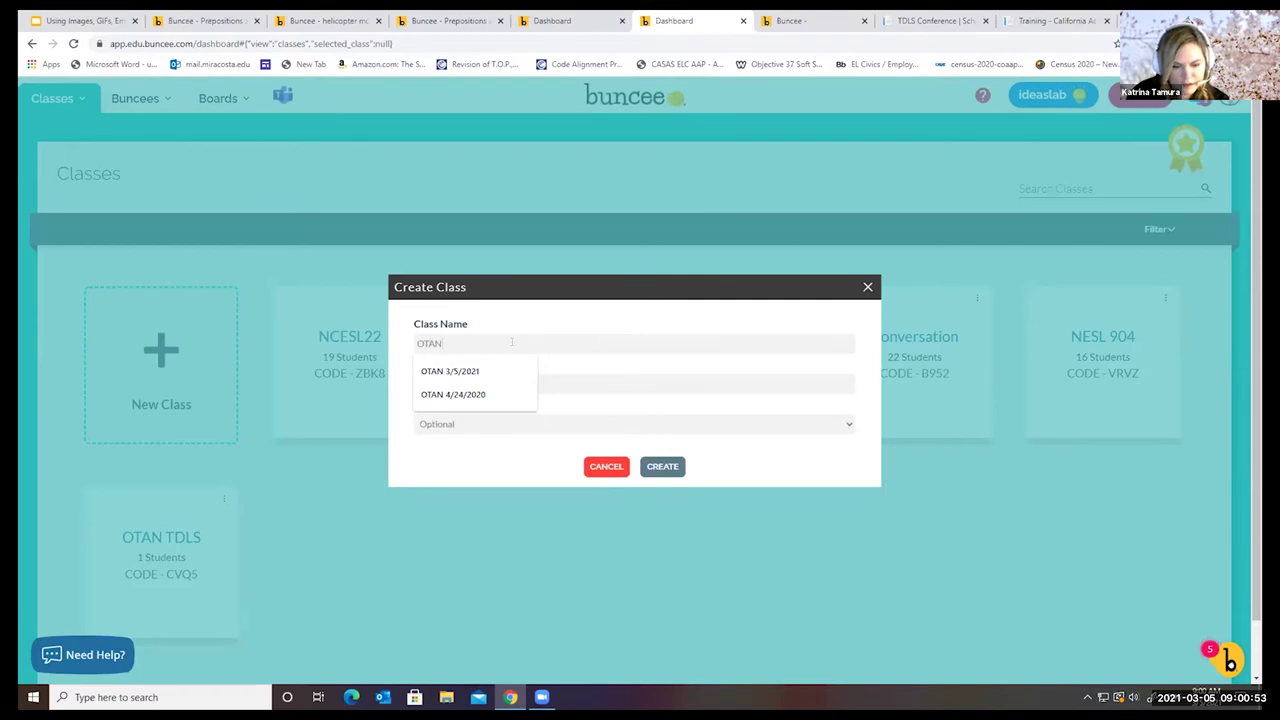
text( Today)
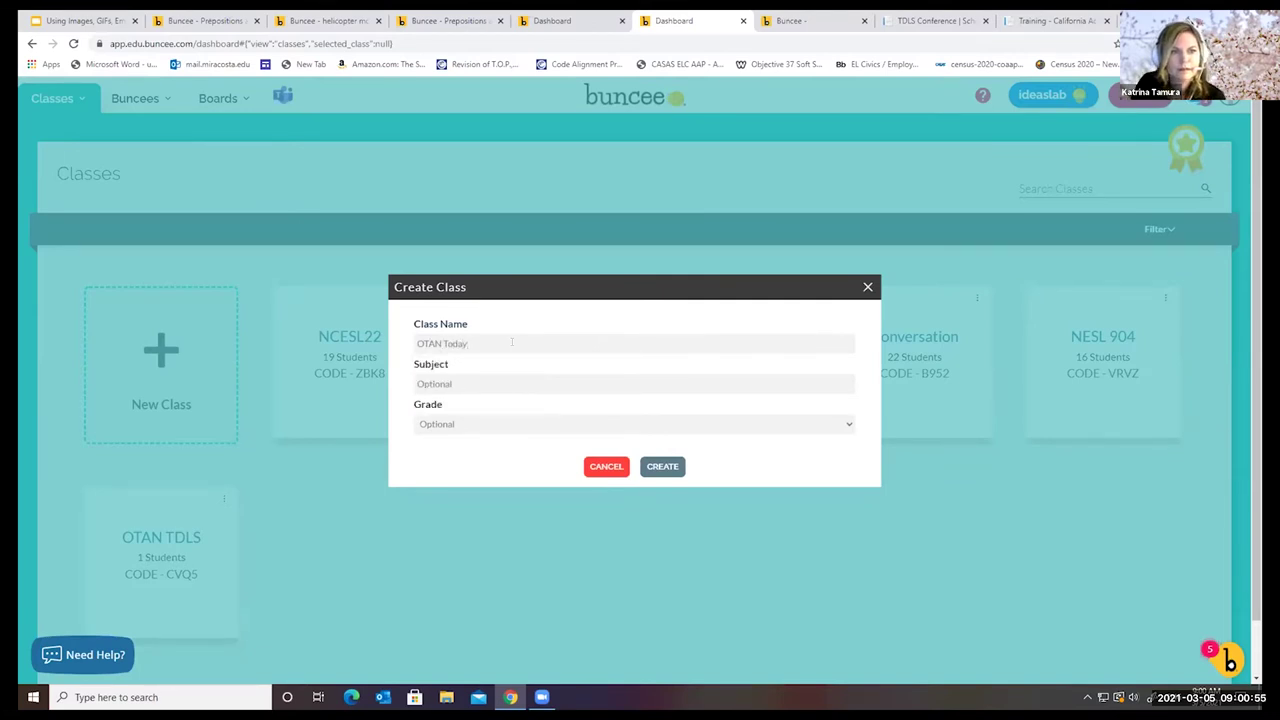
click(668, 466)
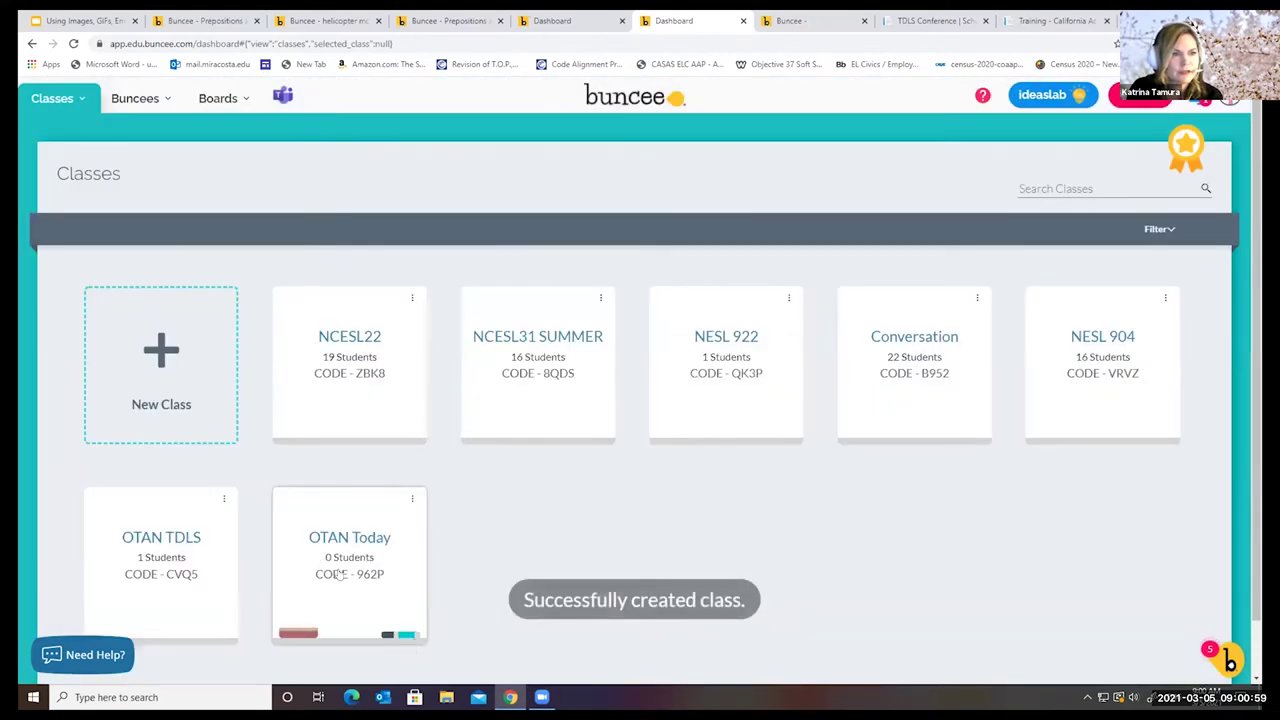
click(355, 556)
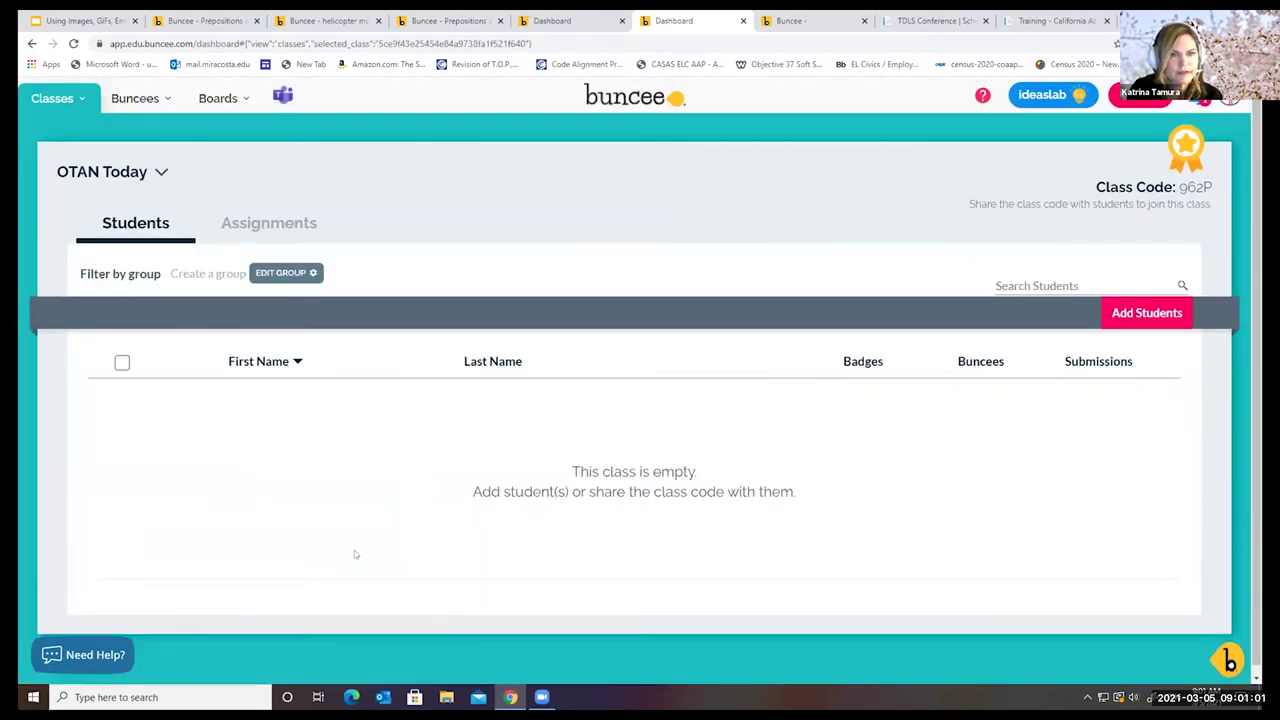
Enter the new student's first name, last name, username and a saved suggested password.
click(1122, 317)
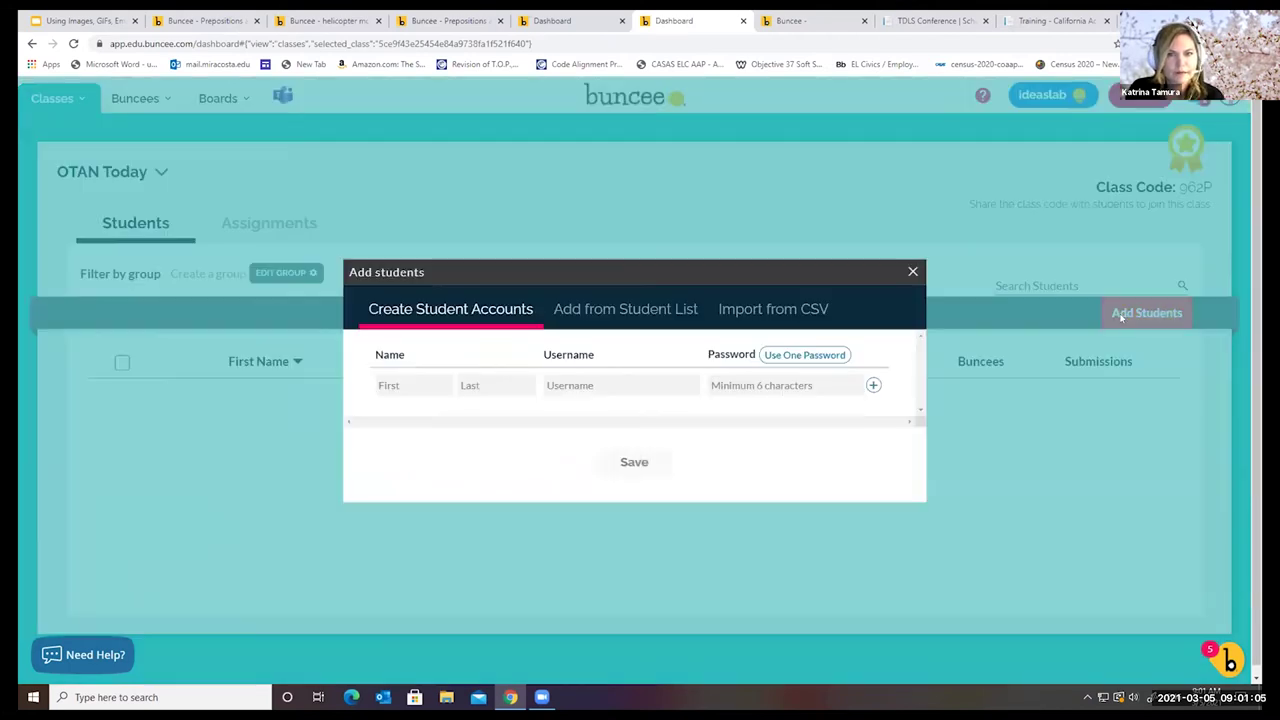
click(418, 382)
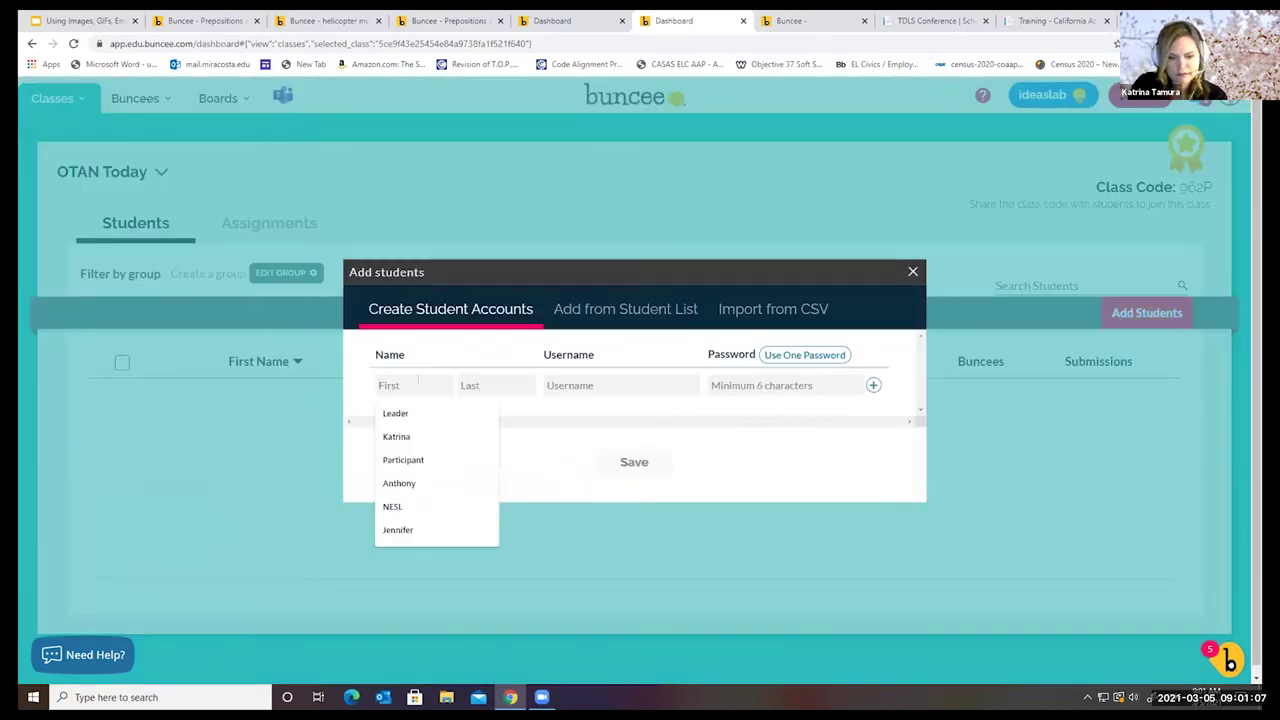
text(Otan)
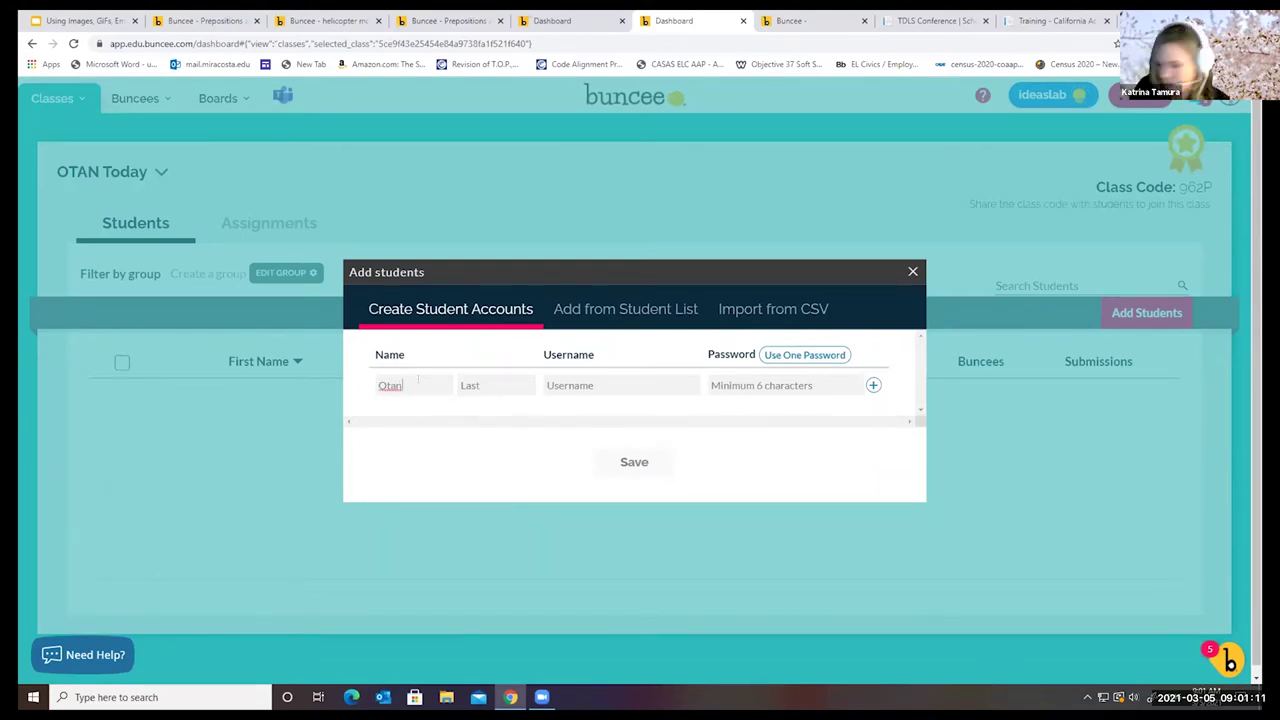
click(470, 385)
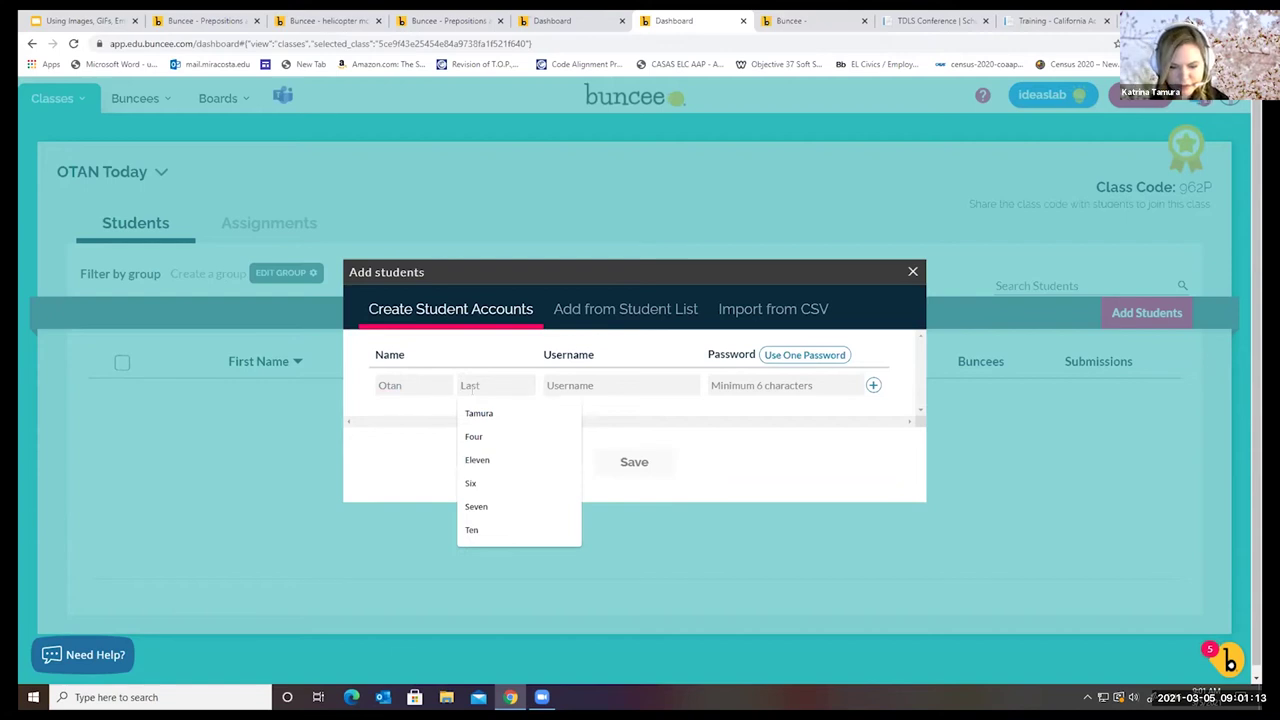
text(Learner)
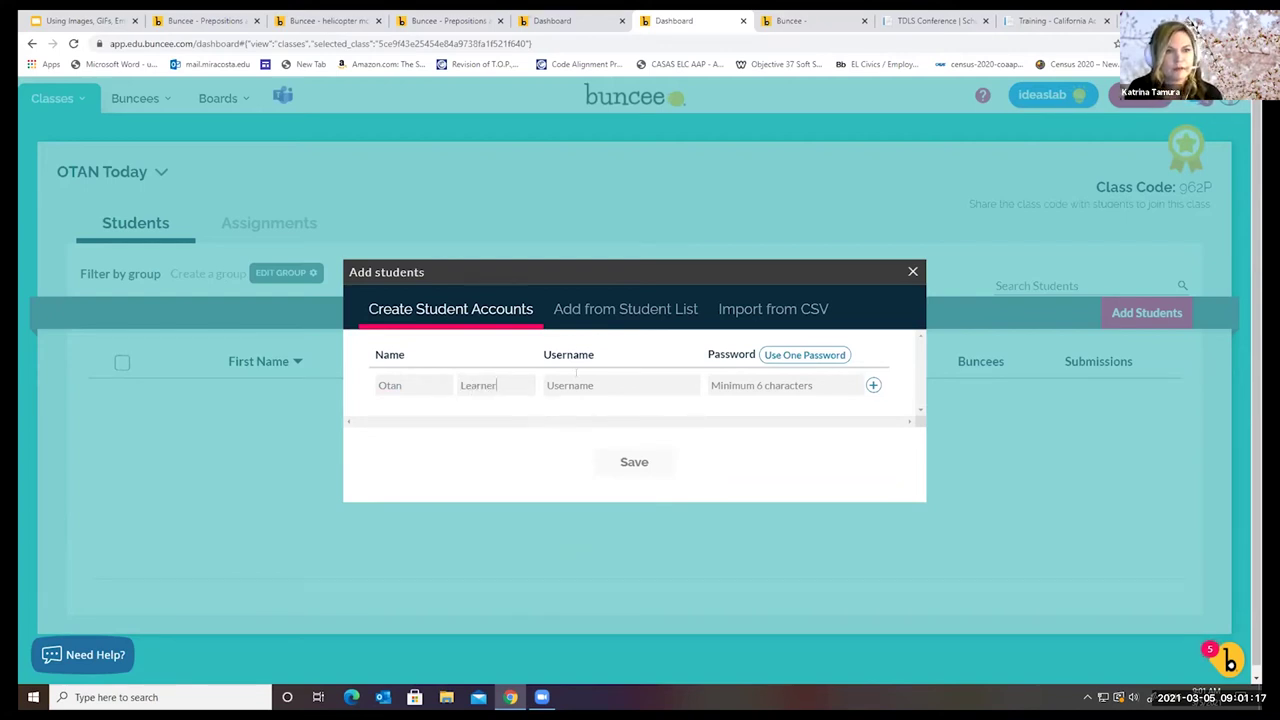
click(575, 385)
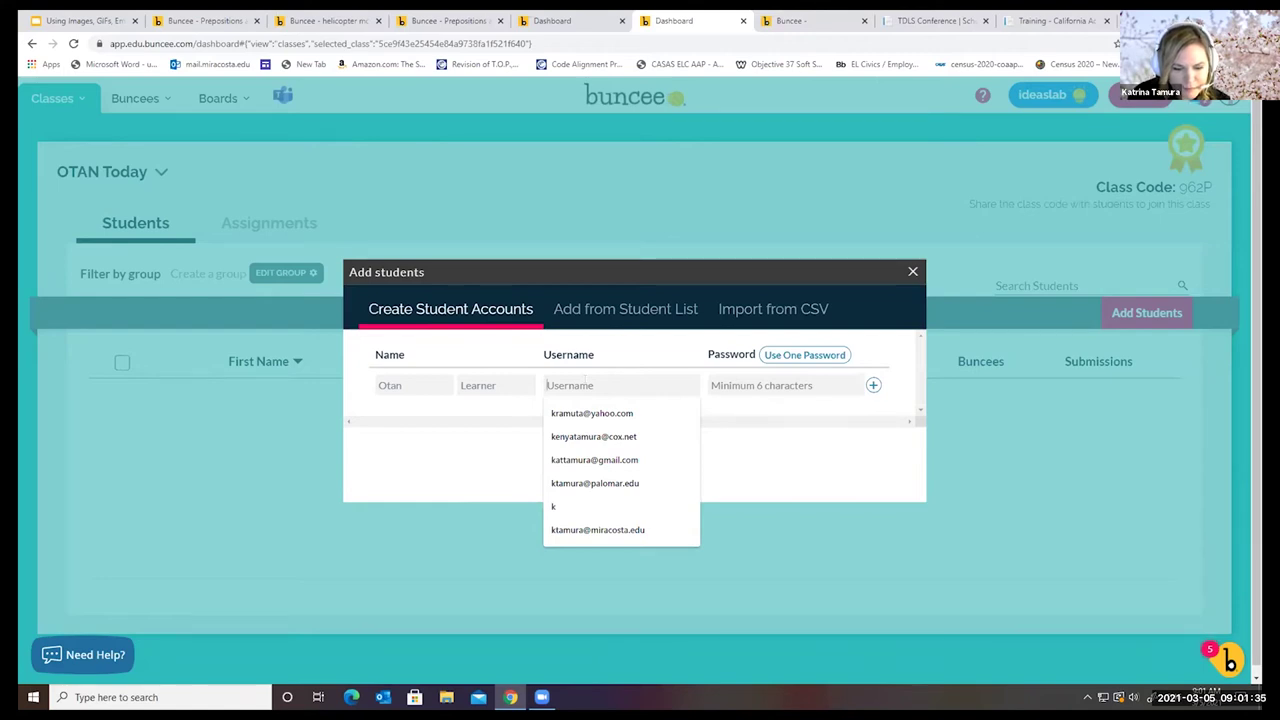
text(OtanLearner)
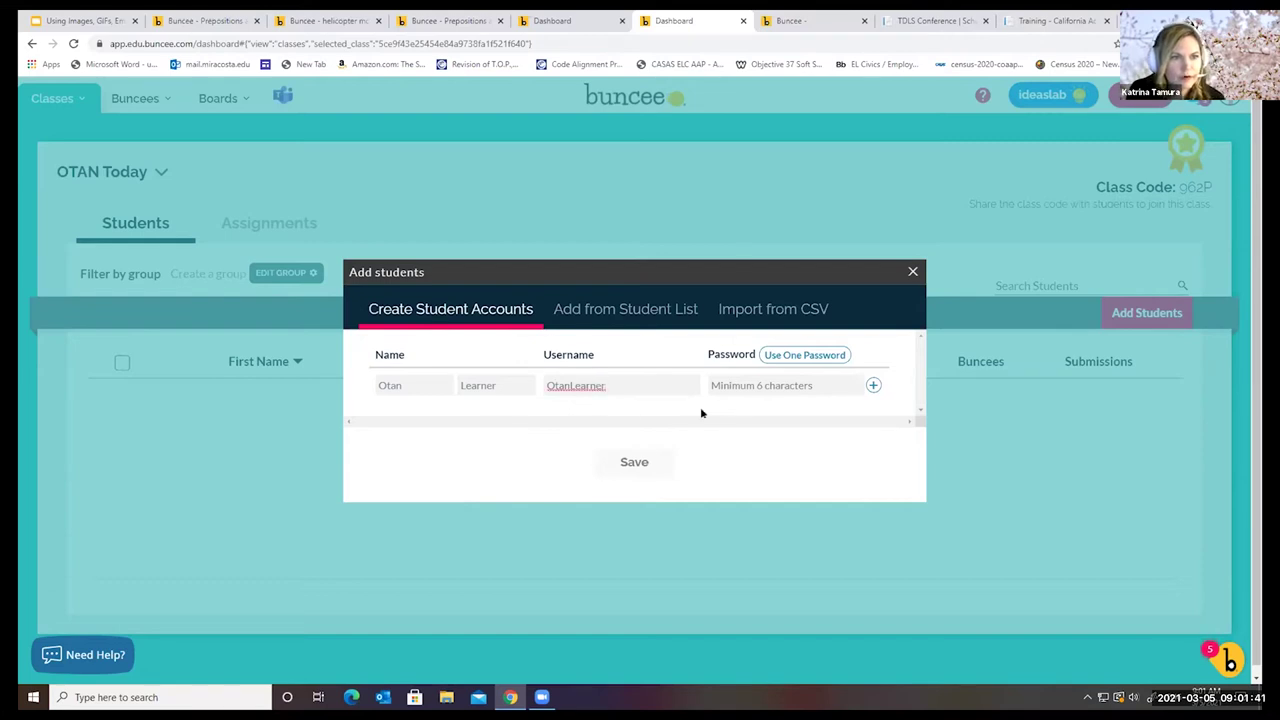
click(740, 386)
click(728, 413)
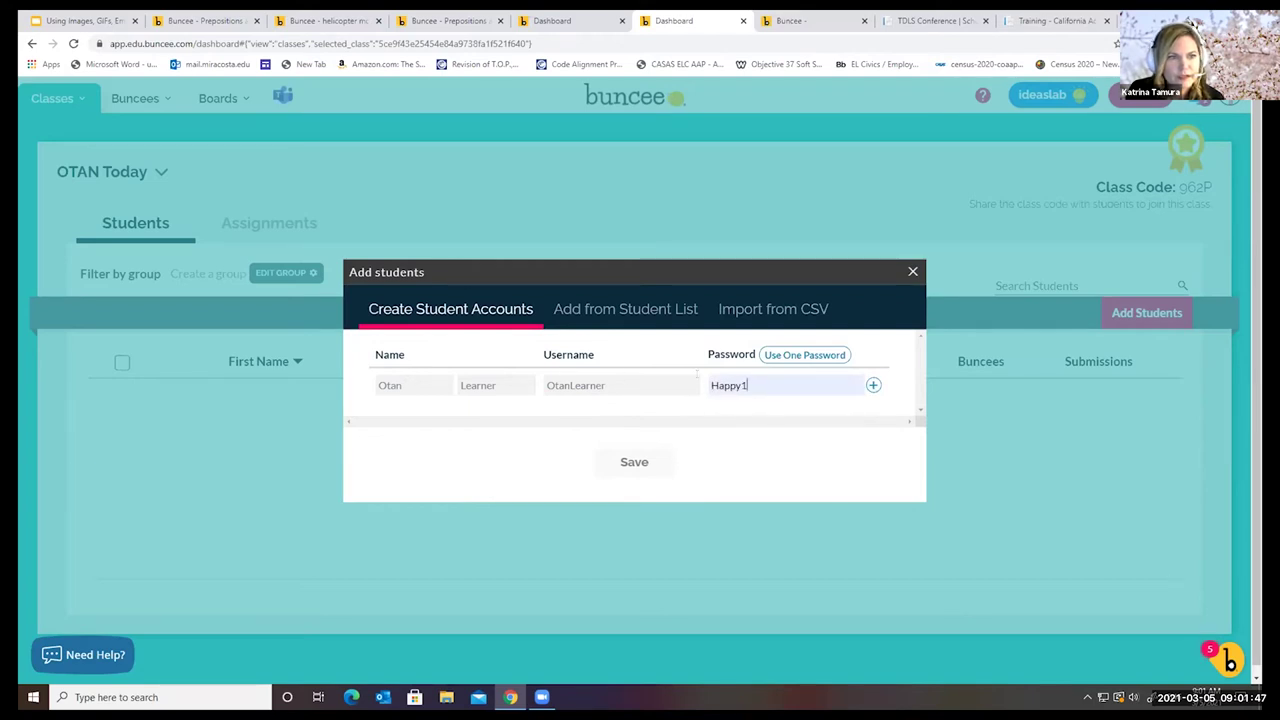
Add the filled-in student to the list and save the account to the class.
click(873, 386)
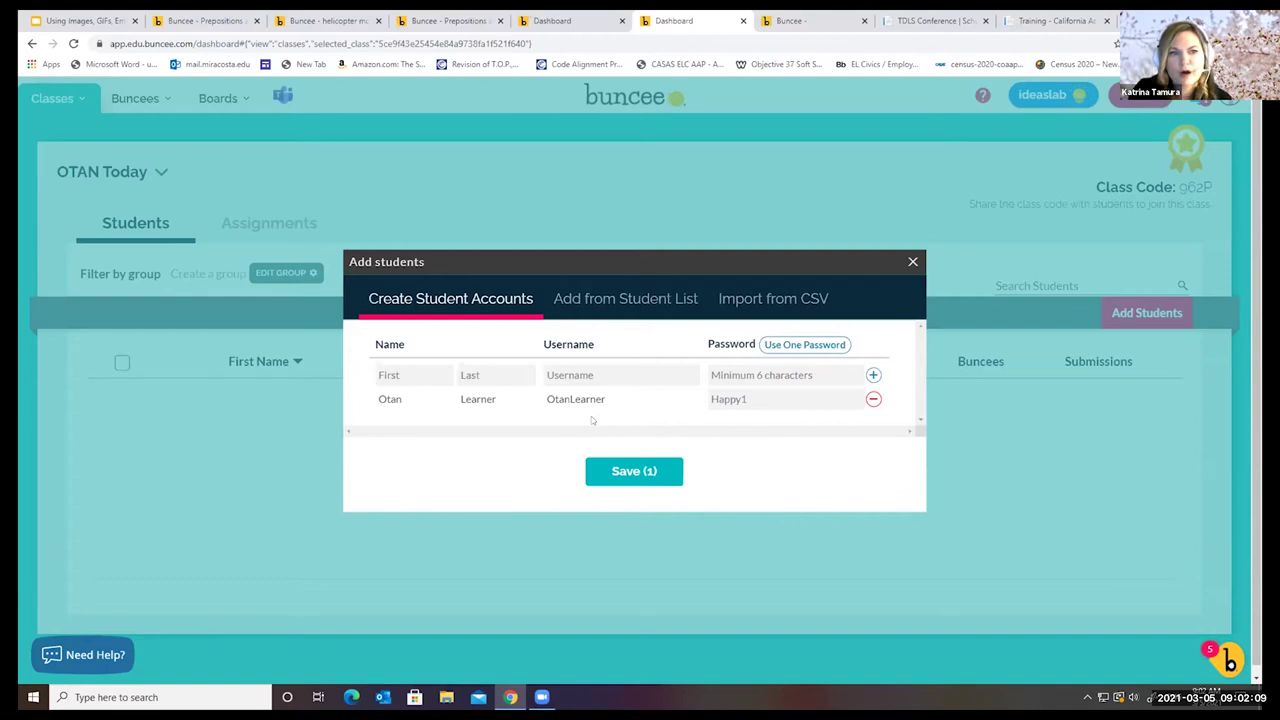
click(624, 474)
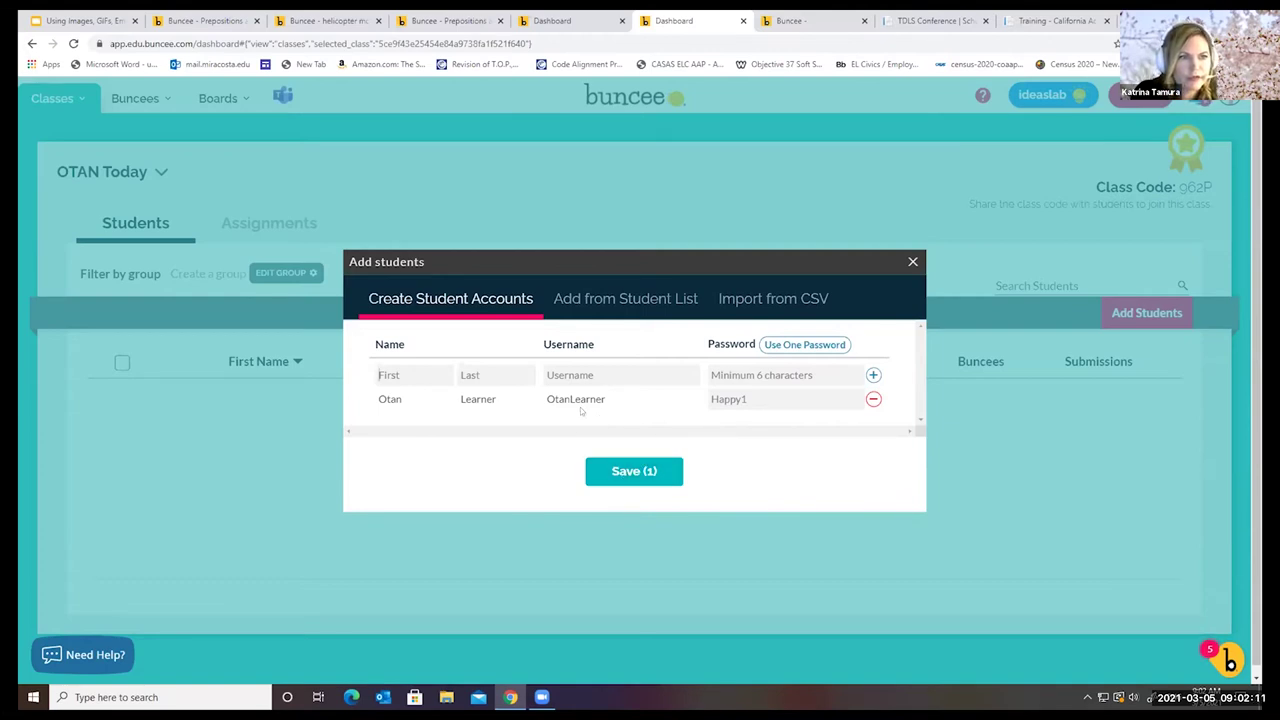
click(622, 474)
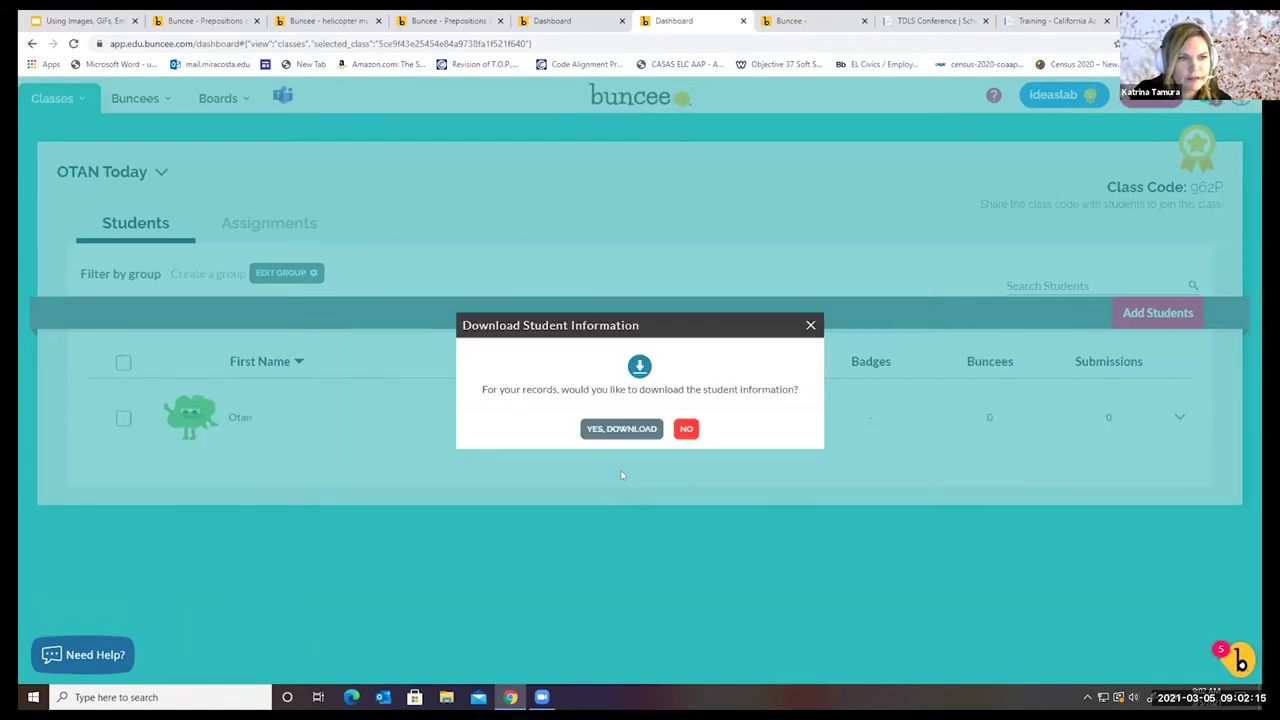
Close the Download Student Information prompt and select the student via the select-all checkbox.
click(810, 327)
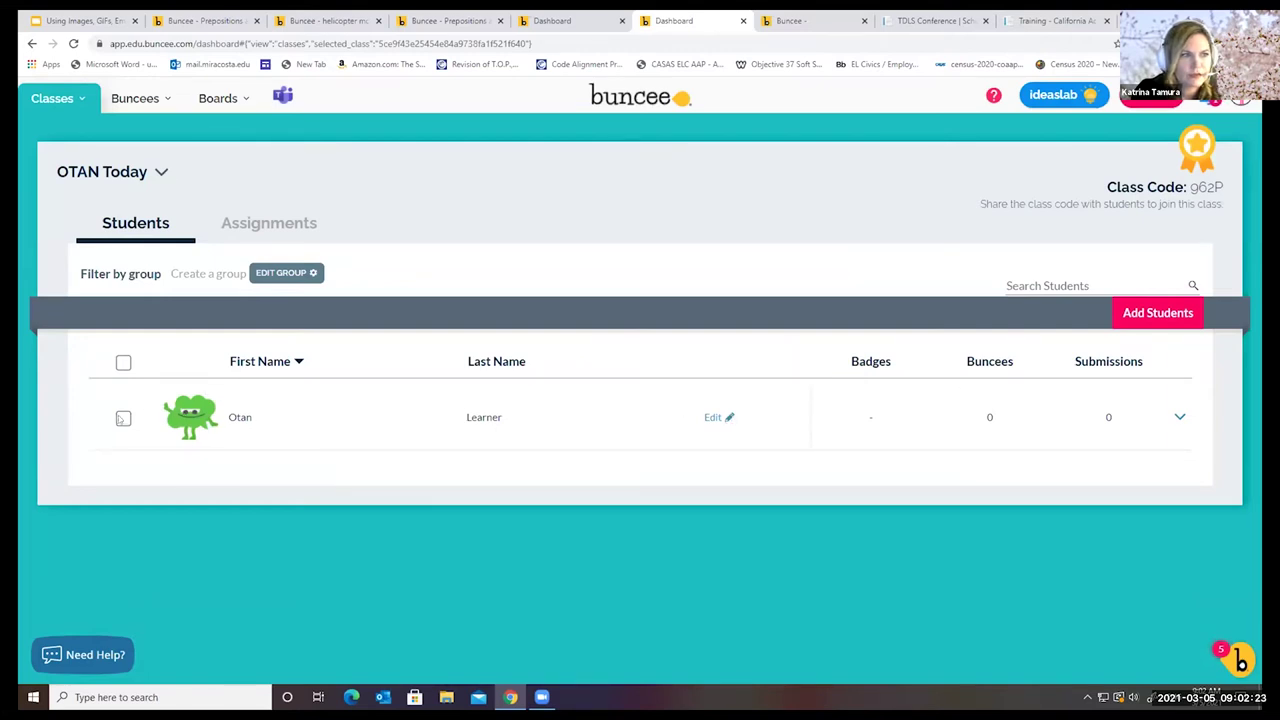
click(123, 362)
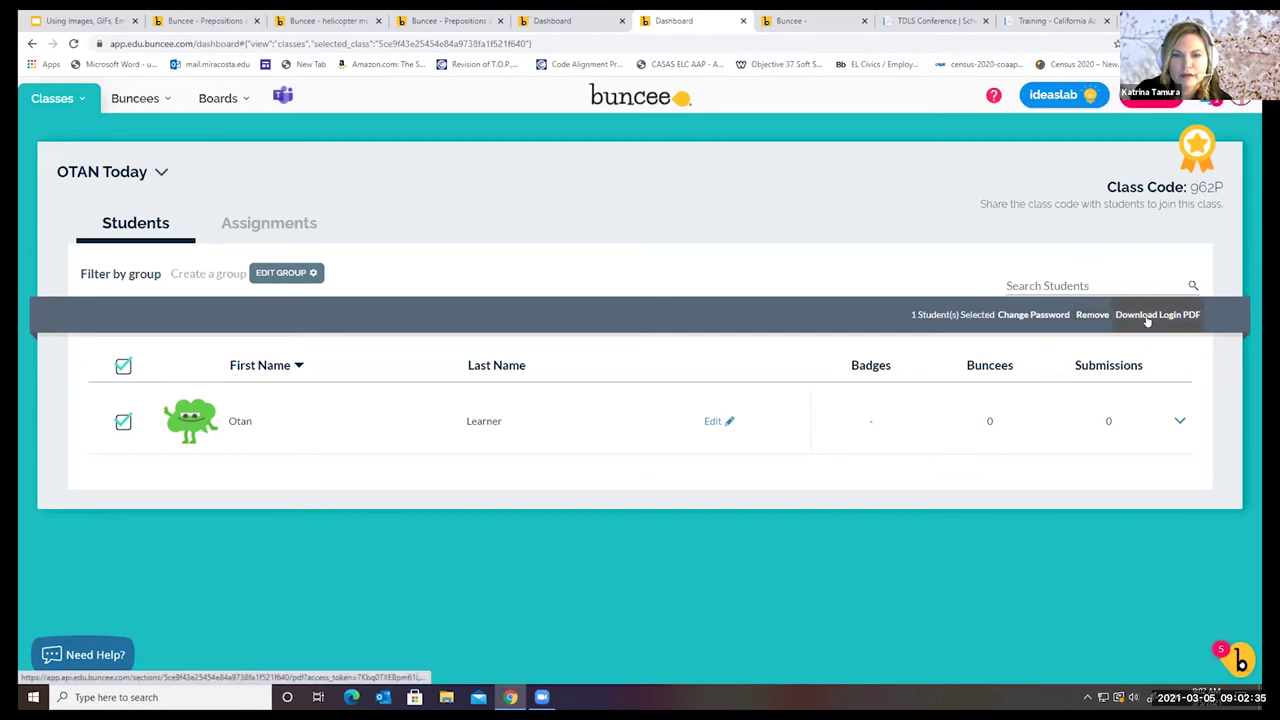
click(1037, 316)
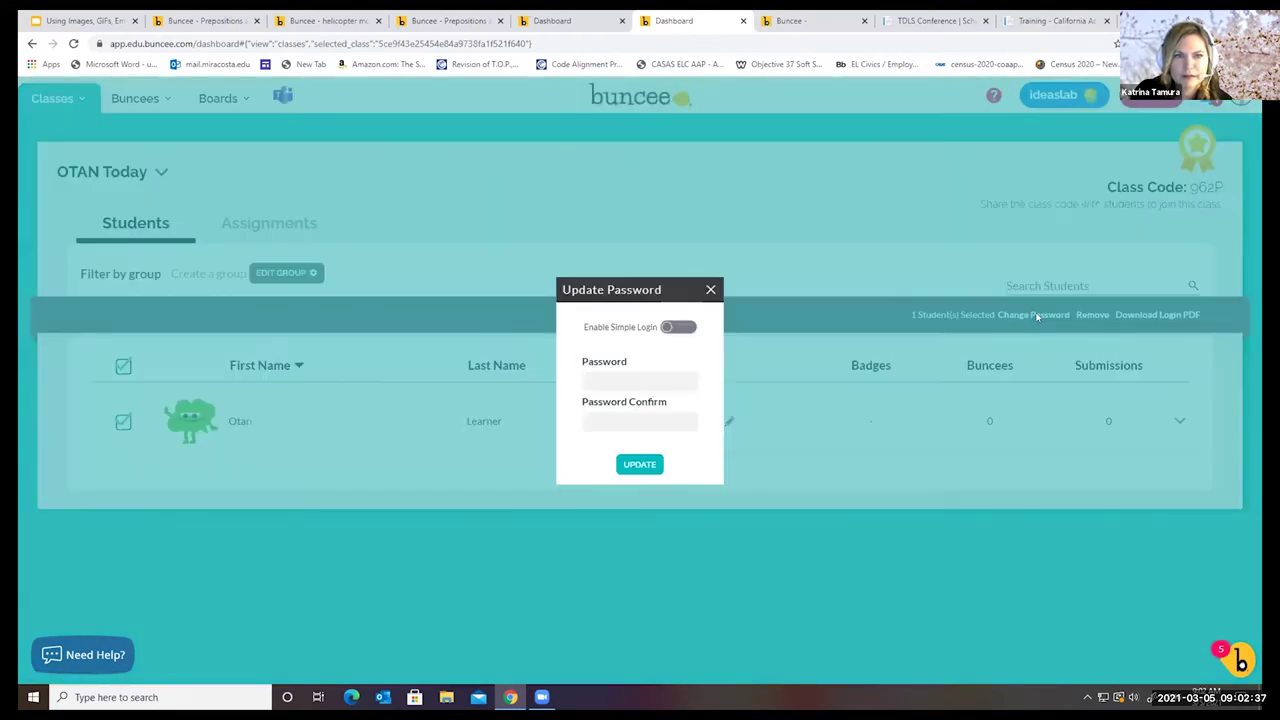
click(676, 328)
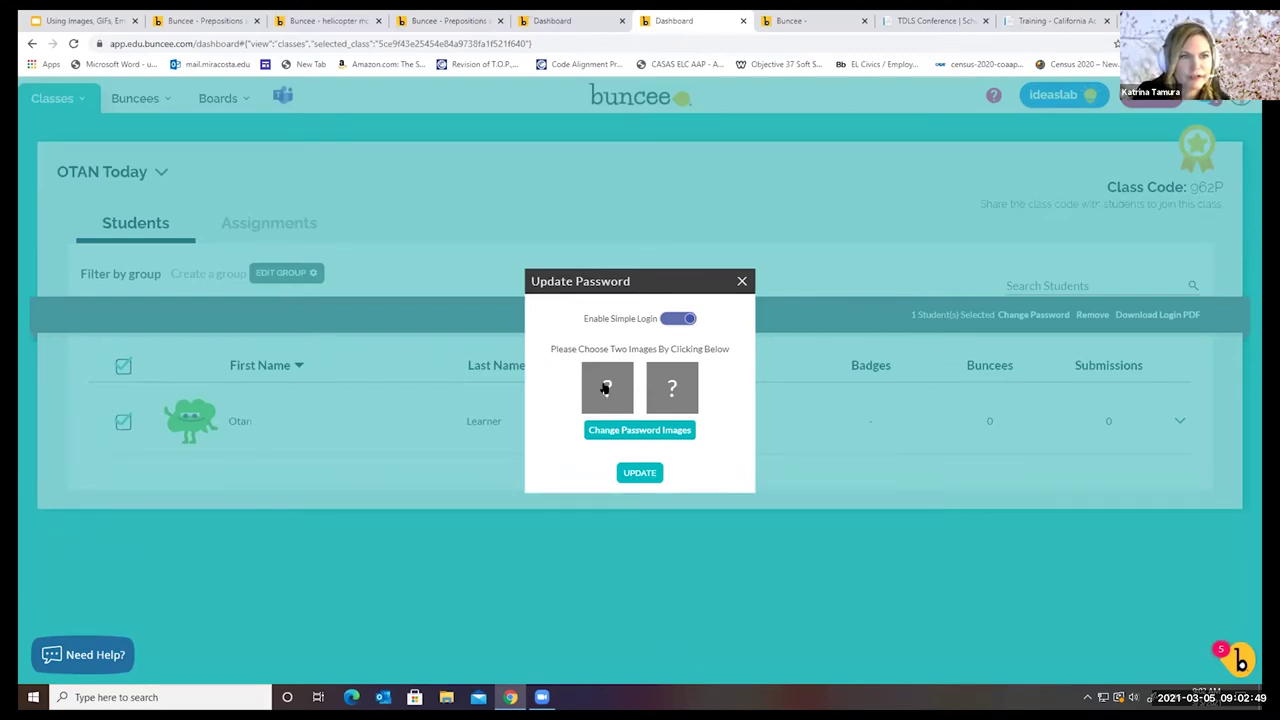
click(605, 388)
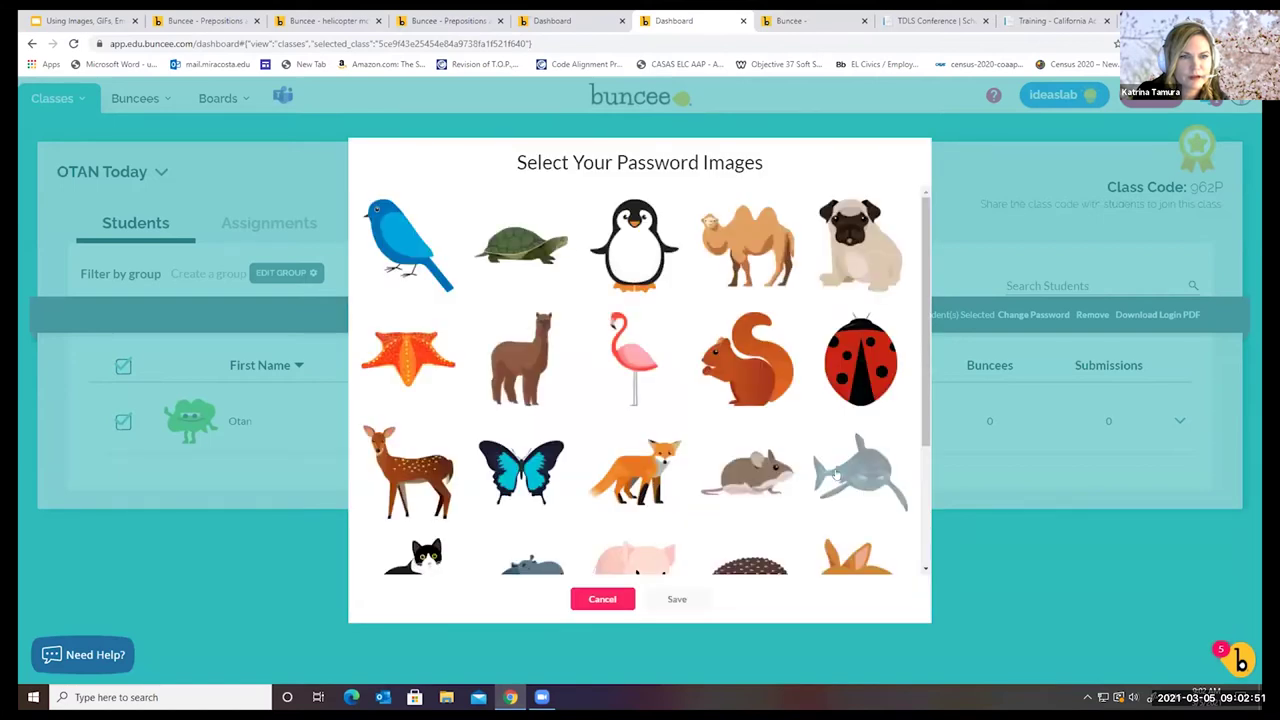
click(521, 471)
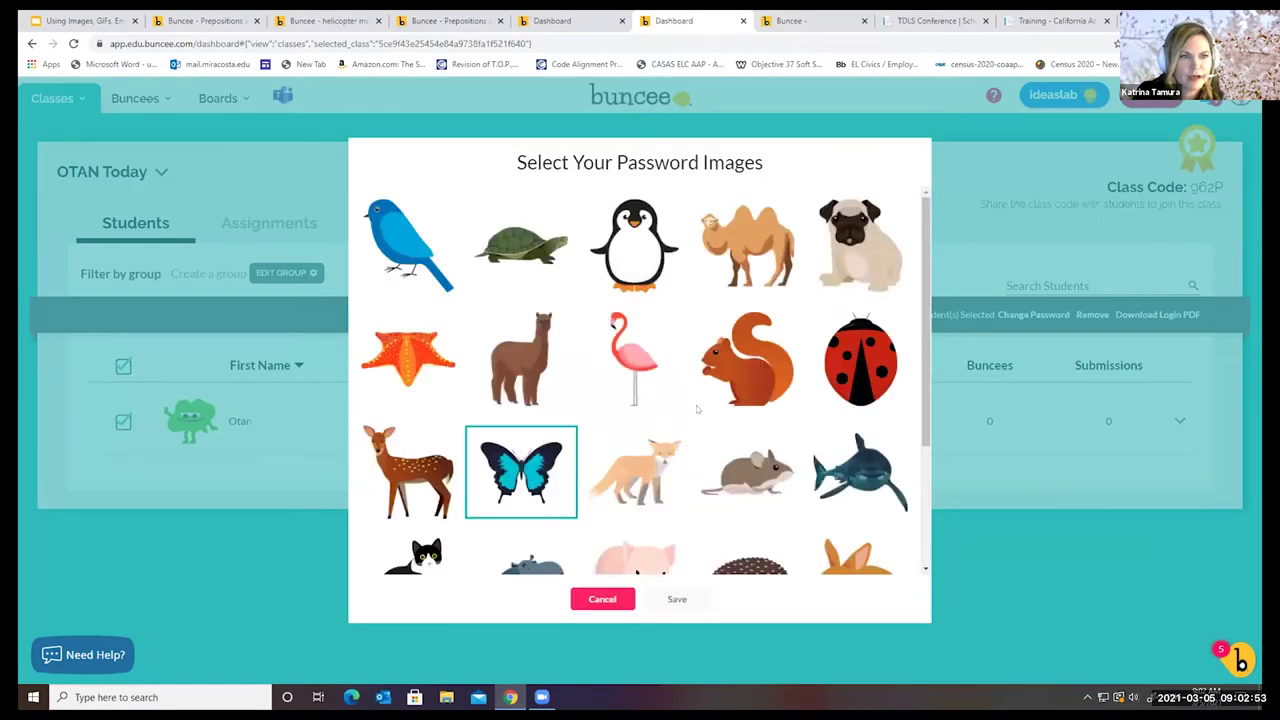
click(860, 359)
click(685, 595)
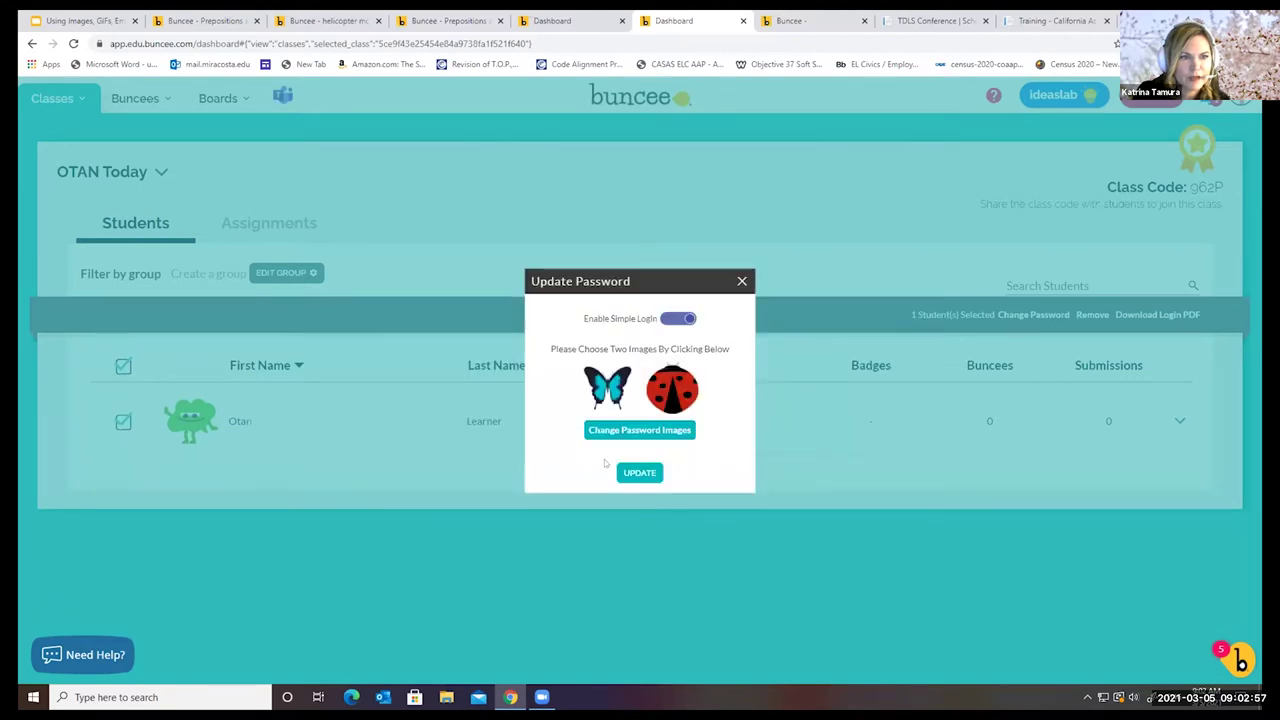
click(638, 472)
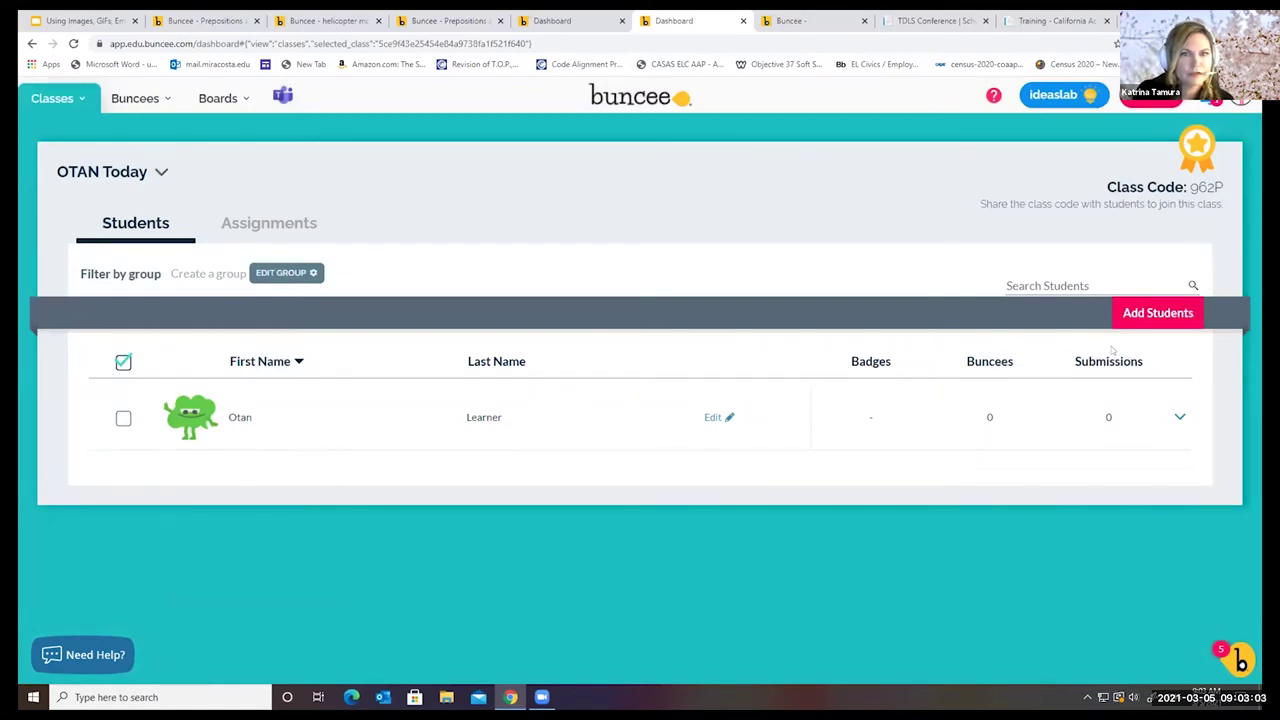
Select the Otan student and download the class login PDF.
click(124, 418)
click(1172, 314)
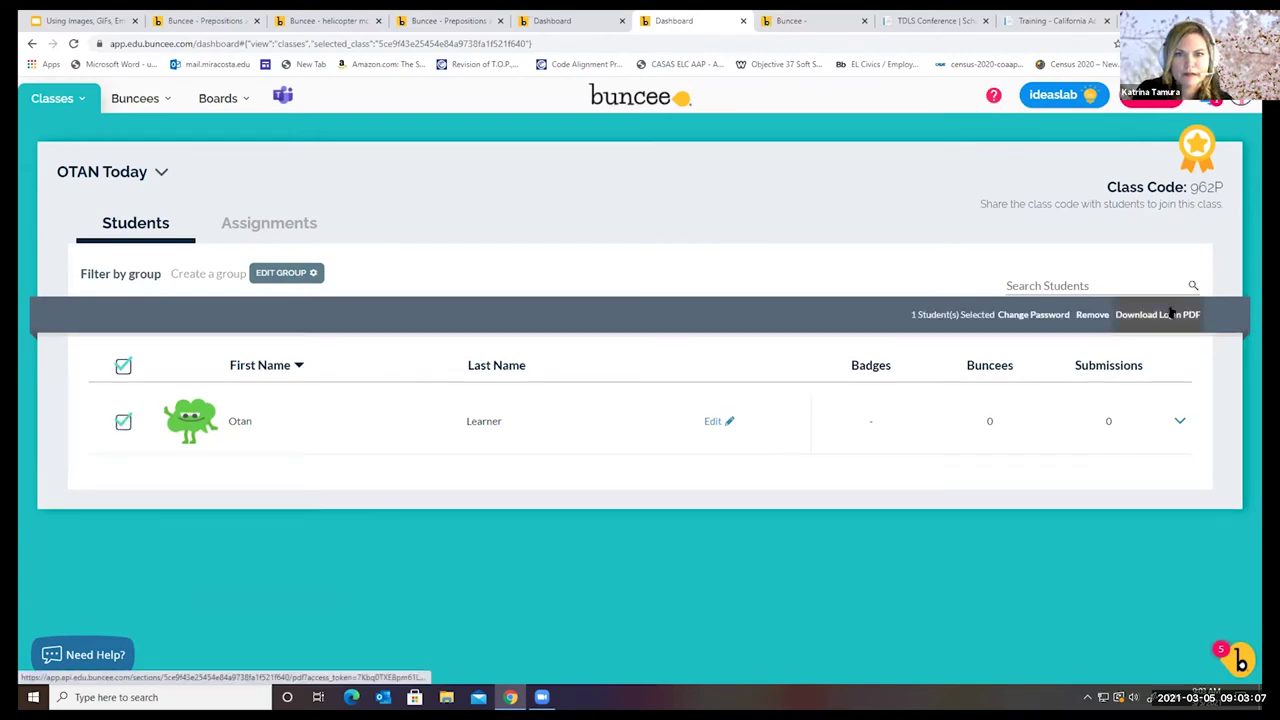
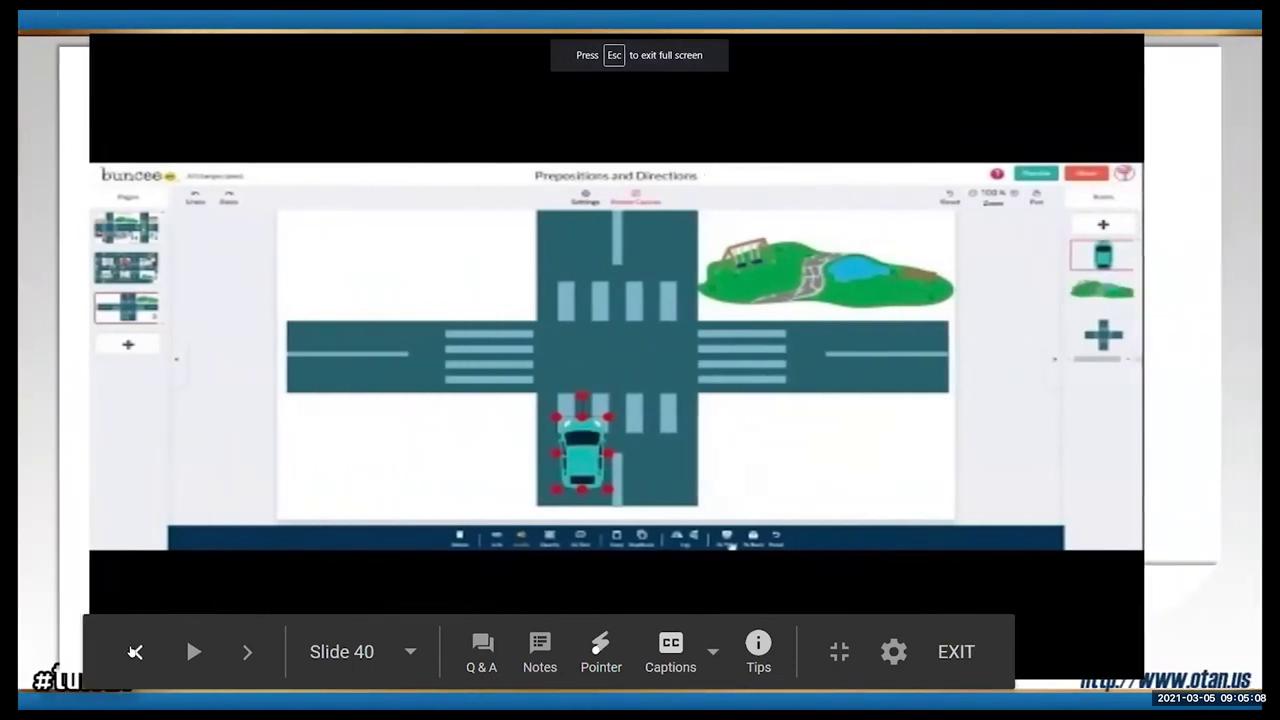
Return to the full street-map slide 39, exit the slideshow and switch to the Buncee tab.
key(Left)
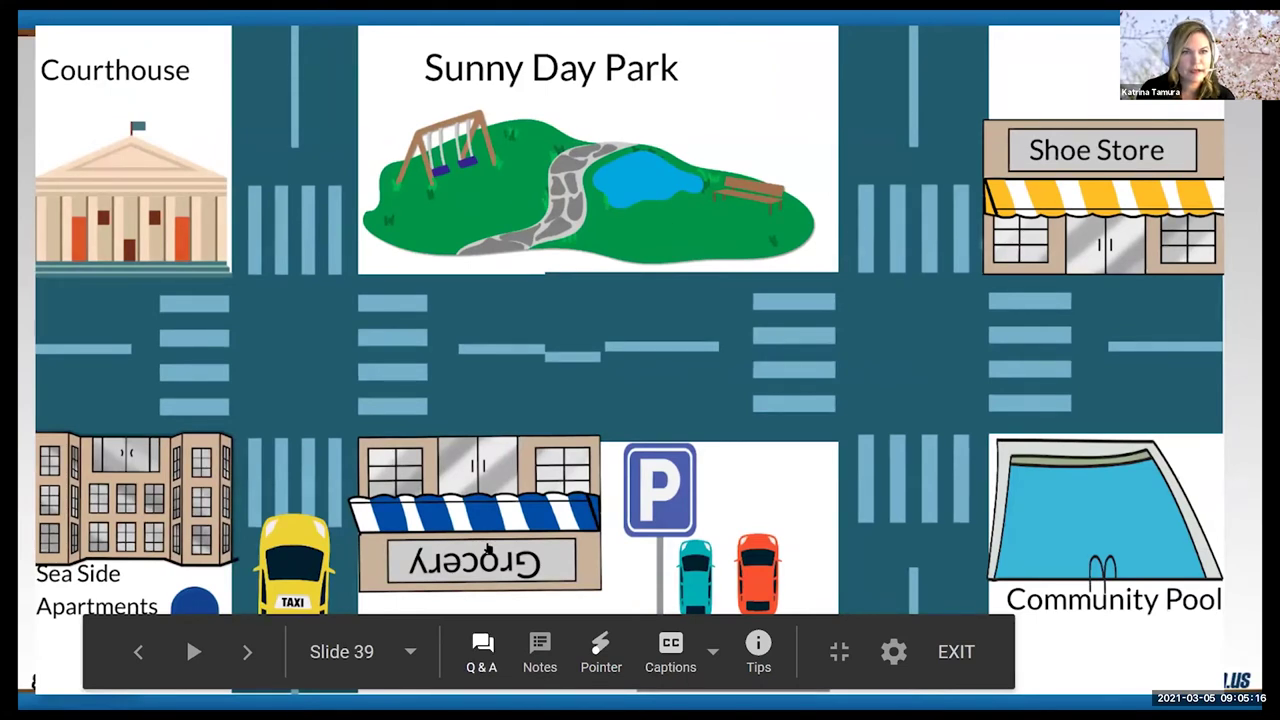
click(944, 651)
click(825, 20)
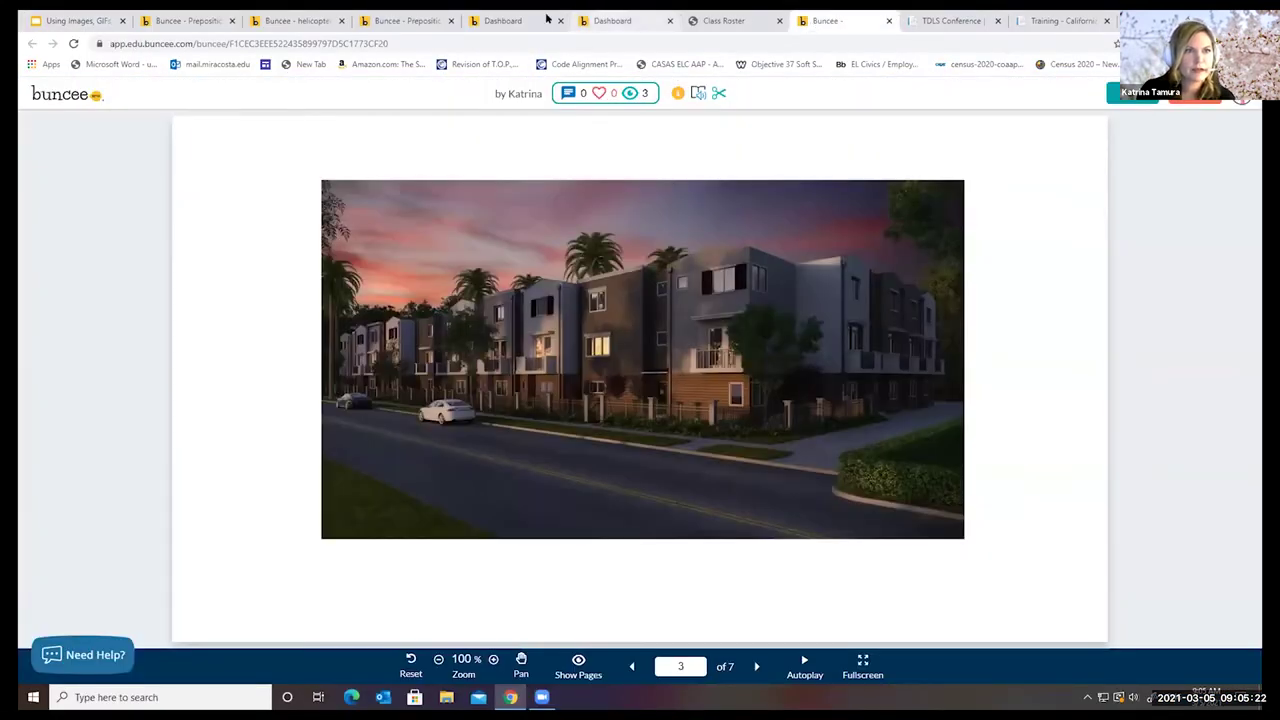
Open the 'Prepositions and Directions' Buncee in the creation editor.
click(384, 24)
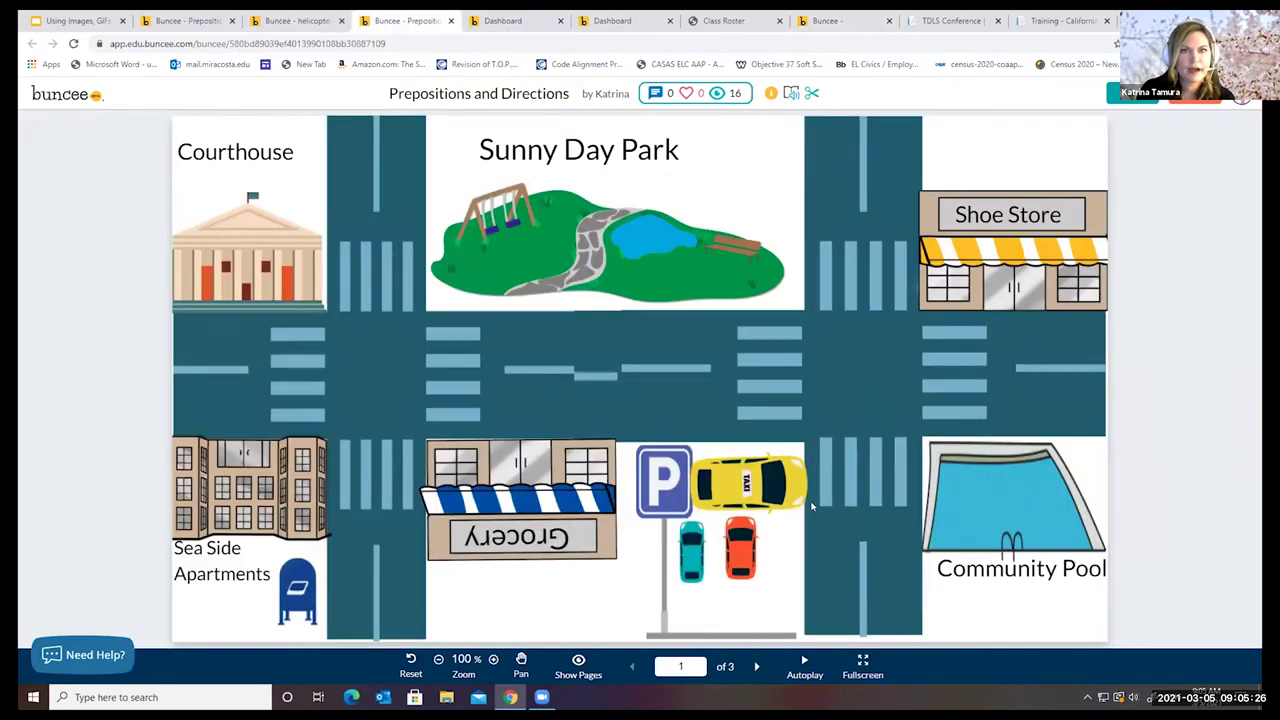
click(1134, 93)
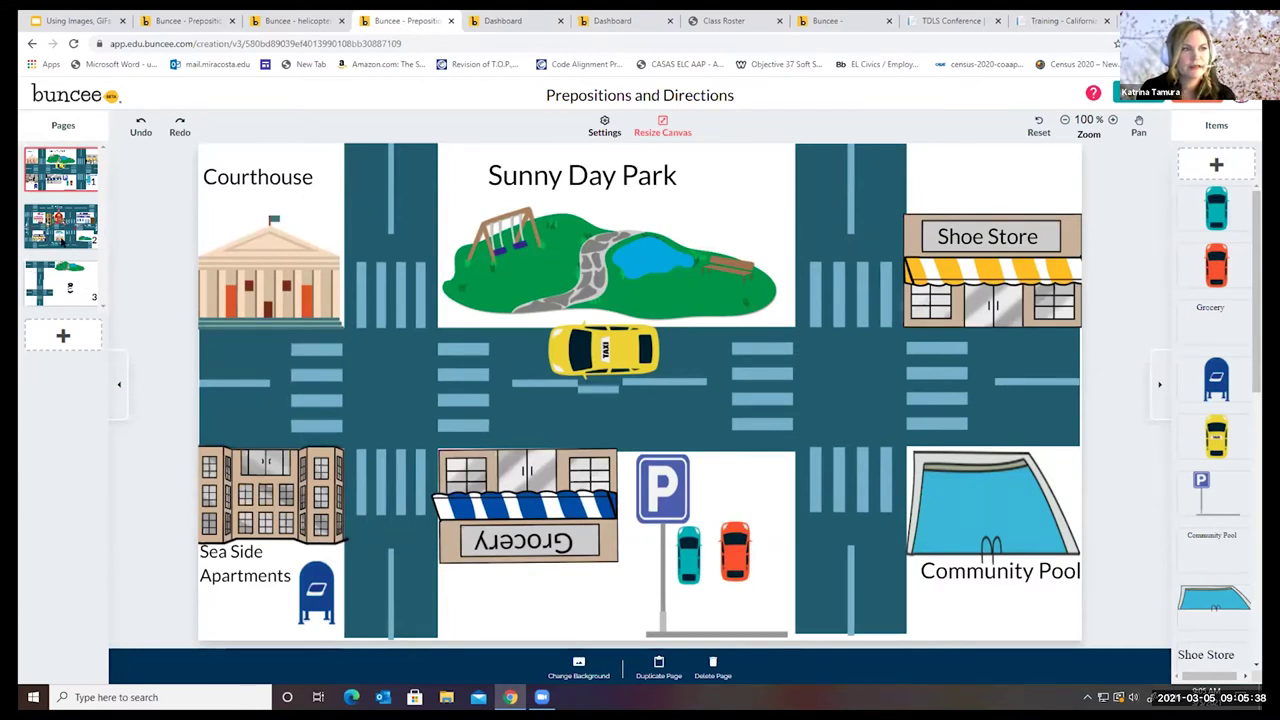
Select page 3 with the roads, park and police car, and show the add-item choices.
click(68, 287)
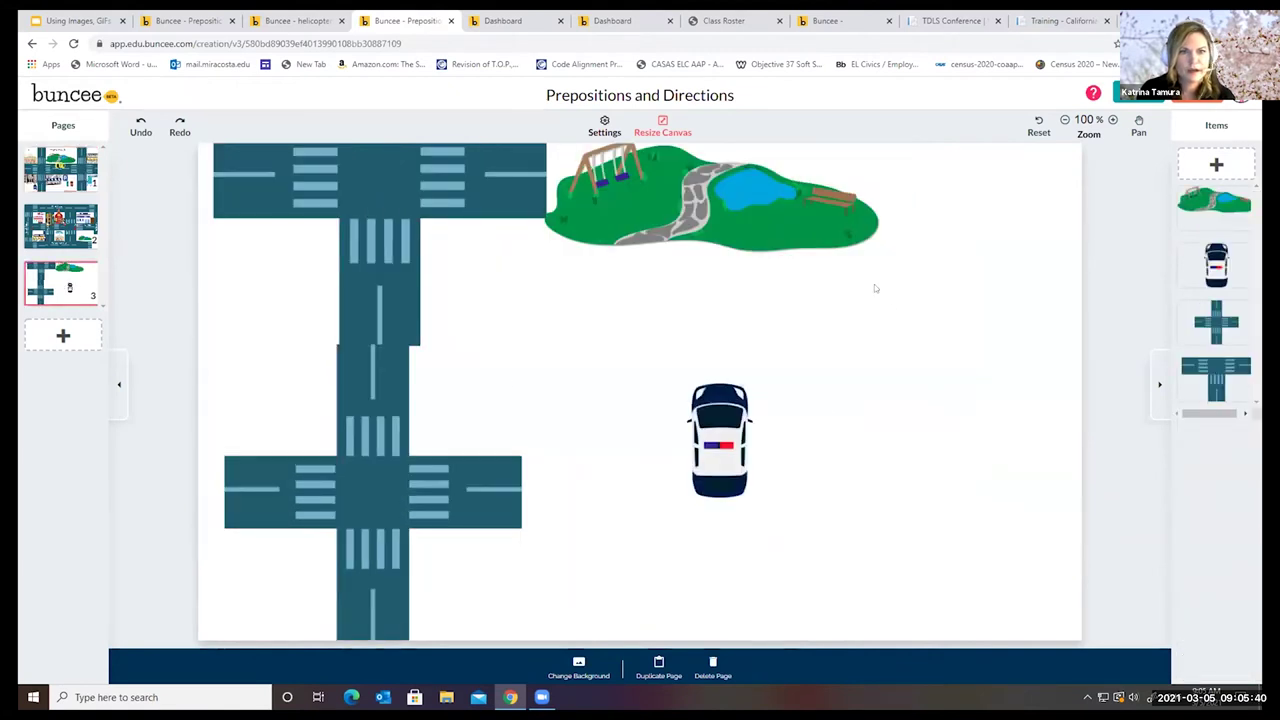
click(1195, 166)
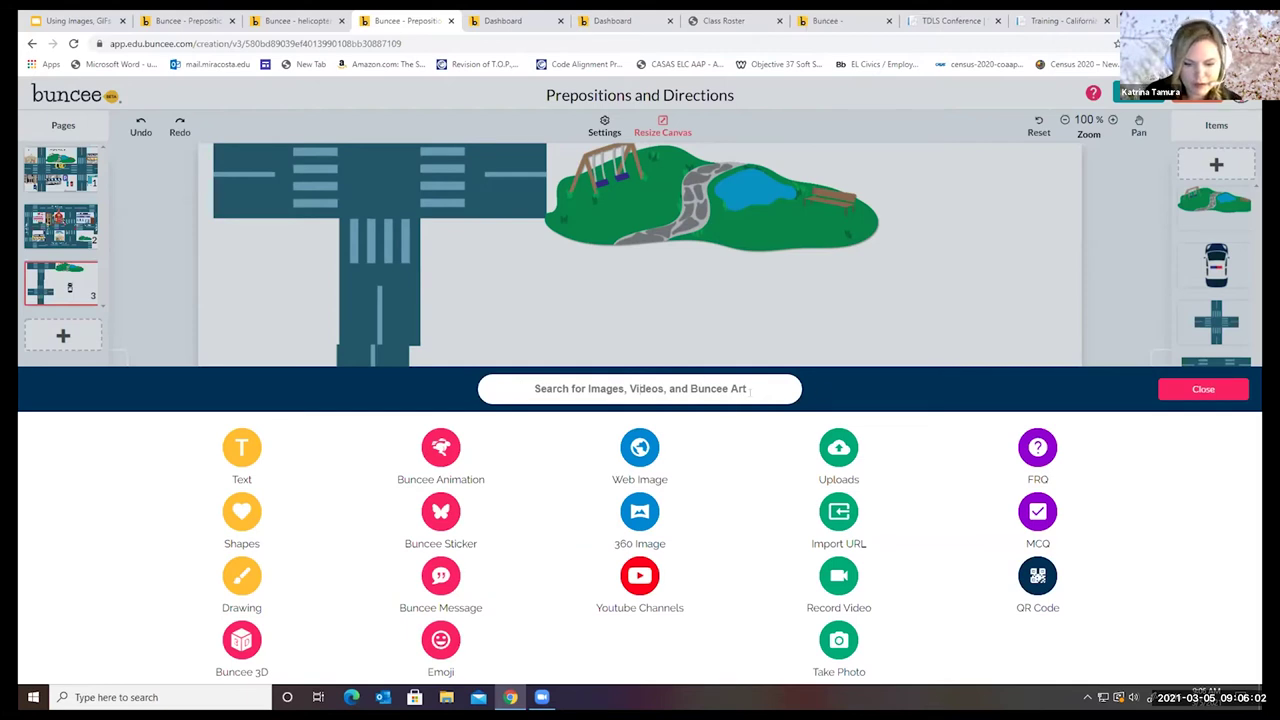
Search Buncee Art for 'park' and browse the results.
click(750, 391)
text(park)
key(Return)
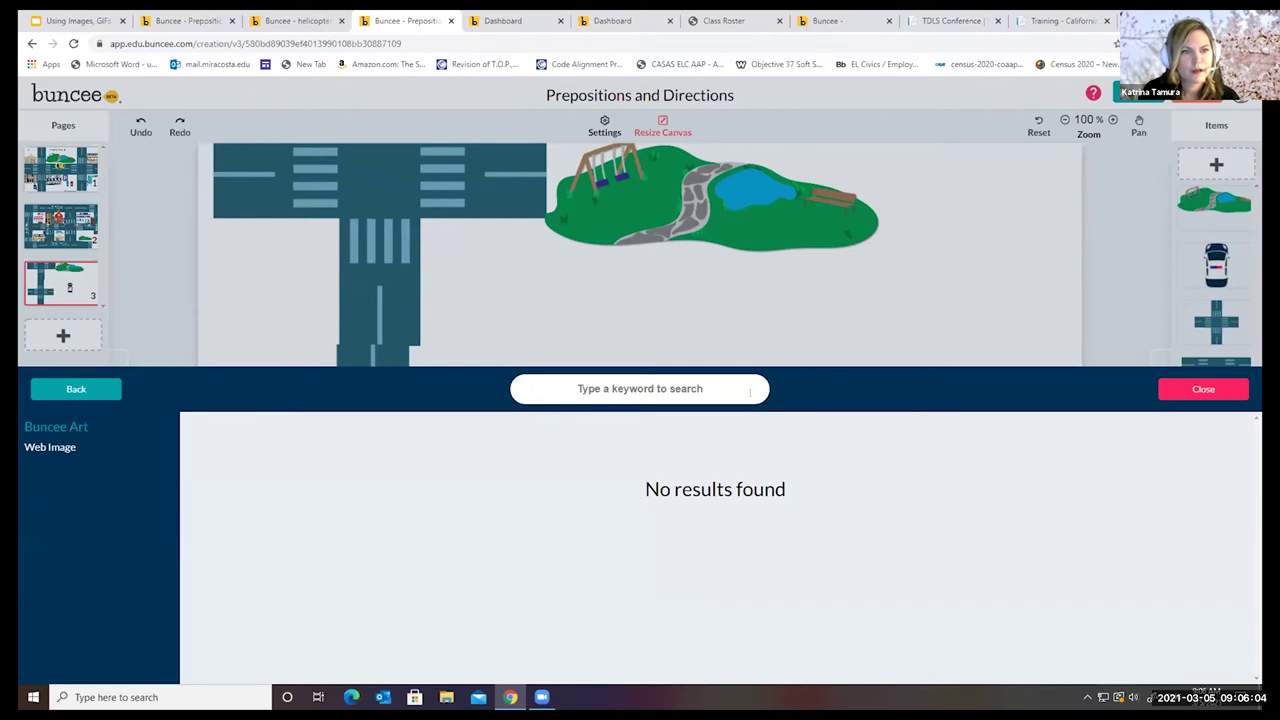
scroll(887, 516, down, 2)
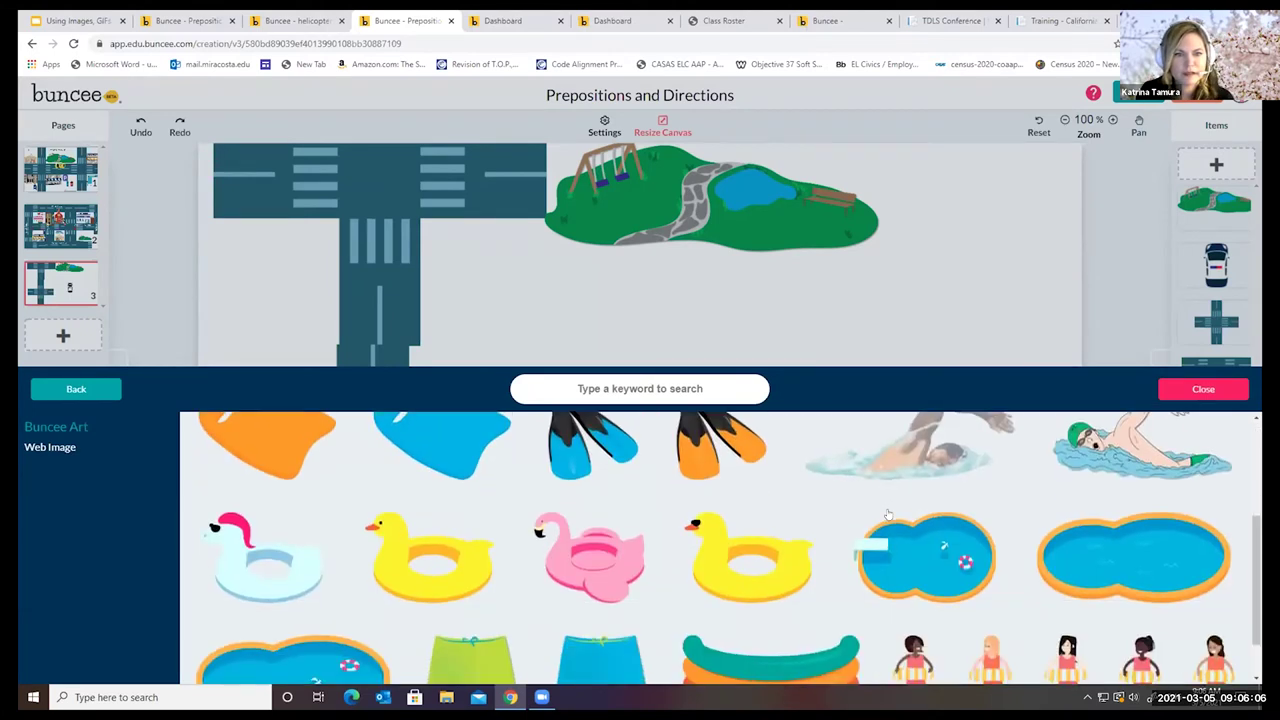
scroll(1008, 540, down, 1)
scroll(1008, 540, up, 4)
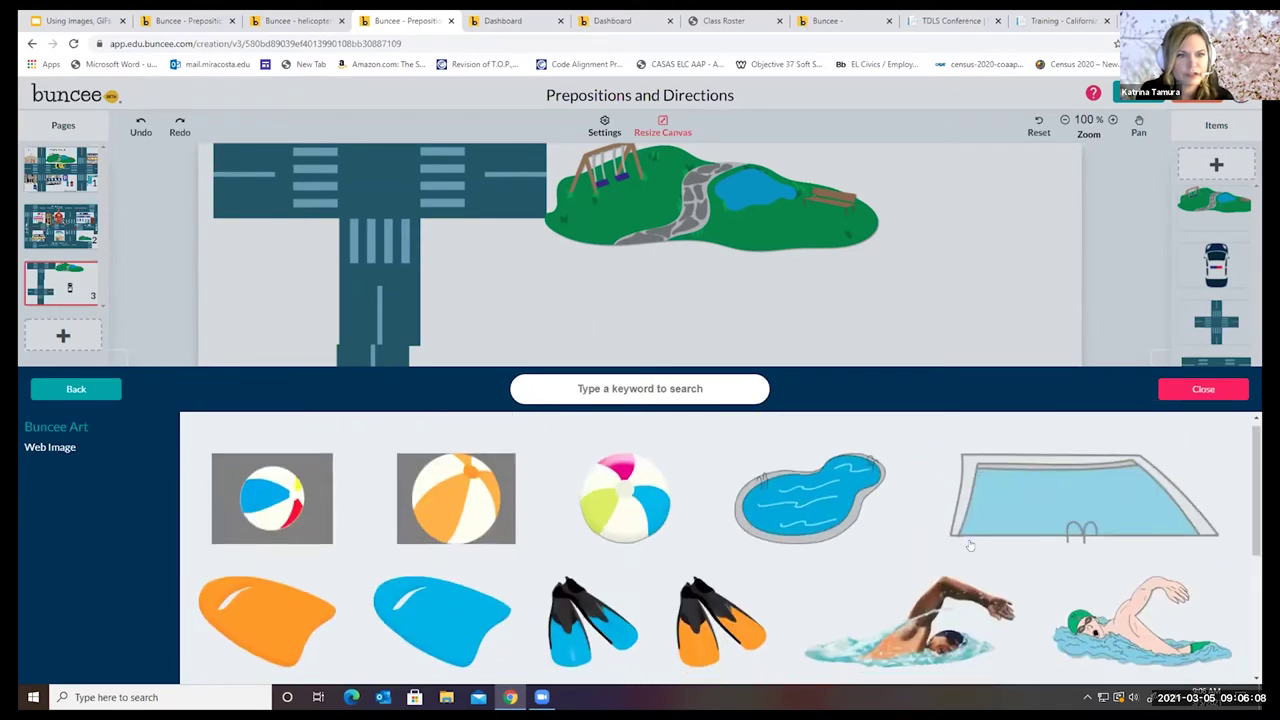
scroll(970, 545, down, 1)
scroll(645, 418, up, 2)
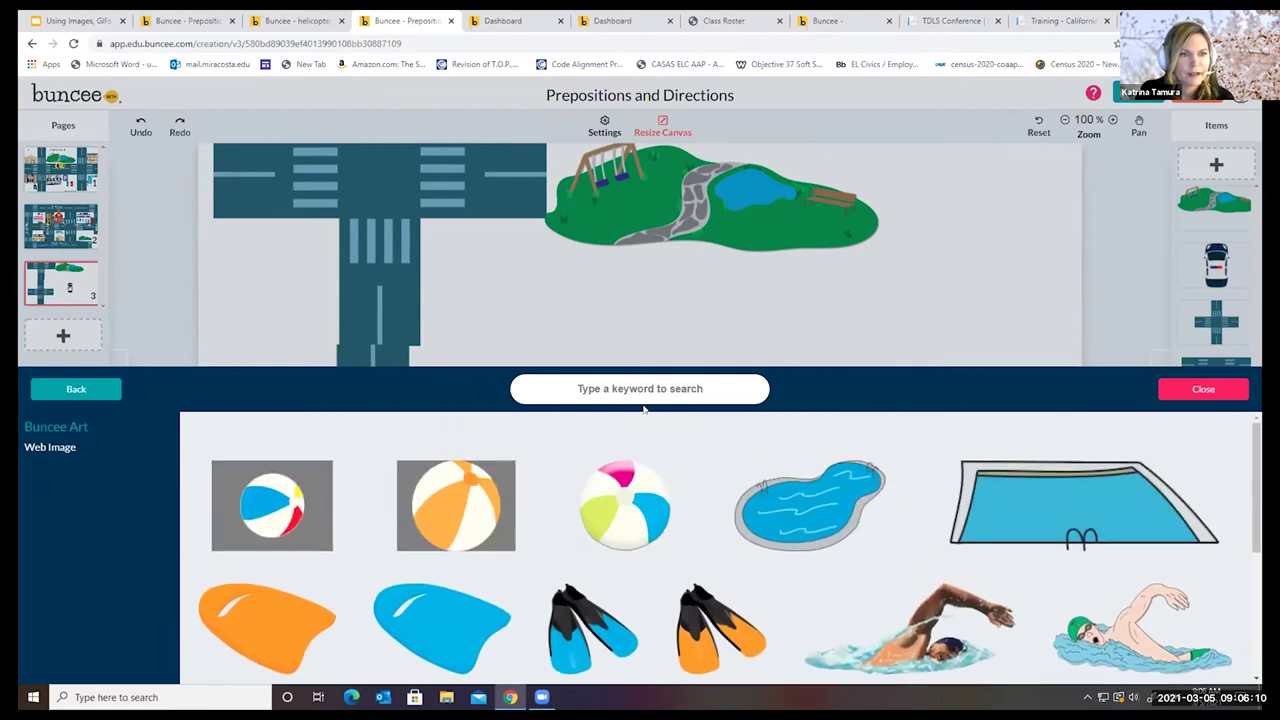
Search Buncee Art for 'people', browse the results, and close the picker without adding anything.
click(628, 384)
text(pe)
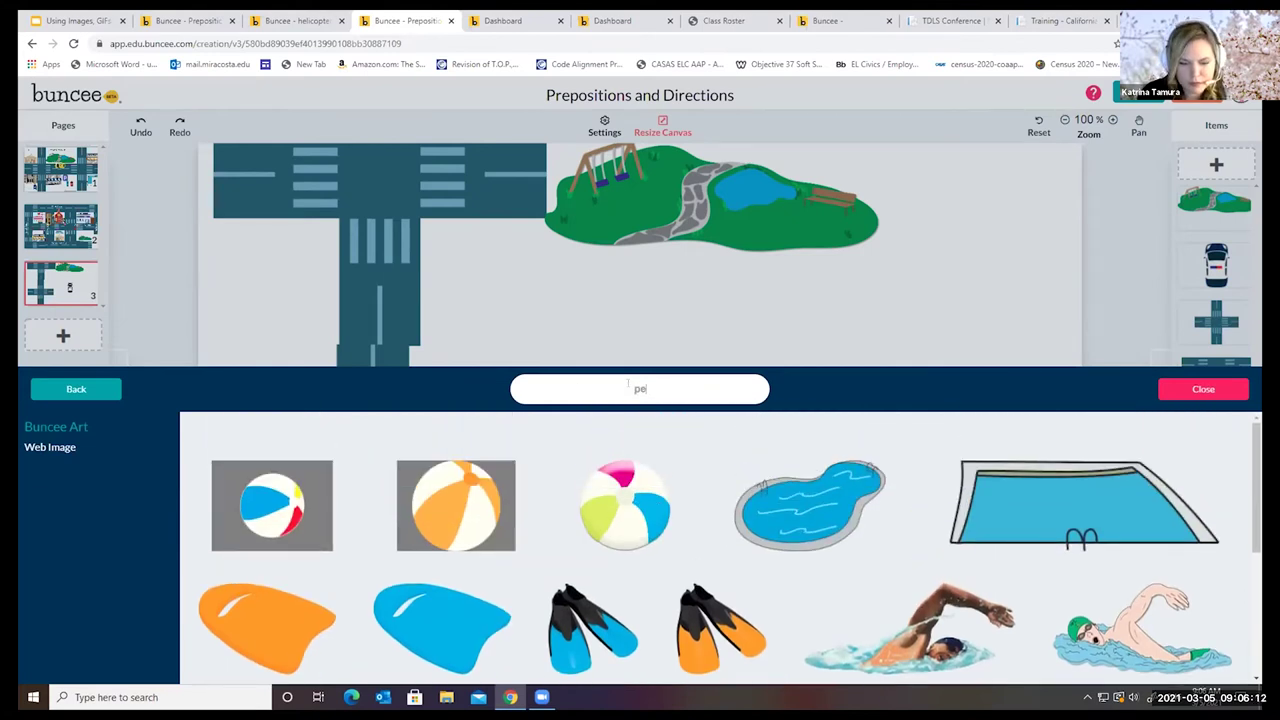
text(ople)
key(Return)
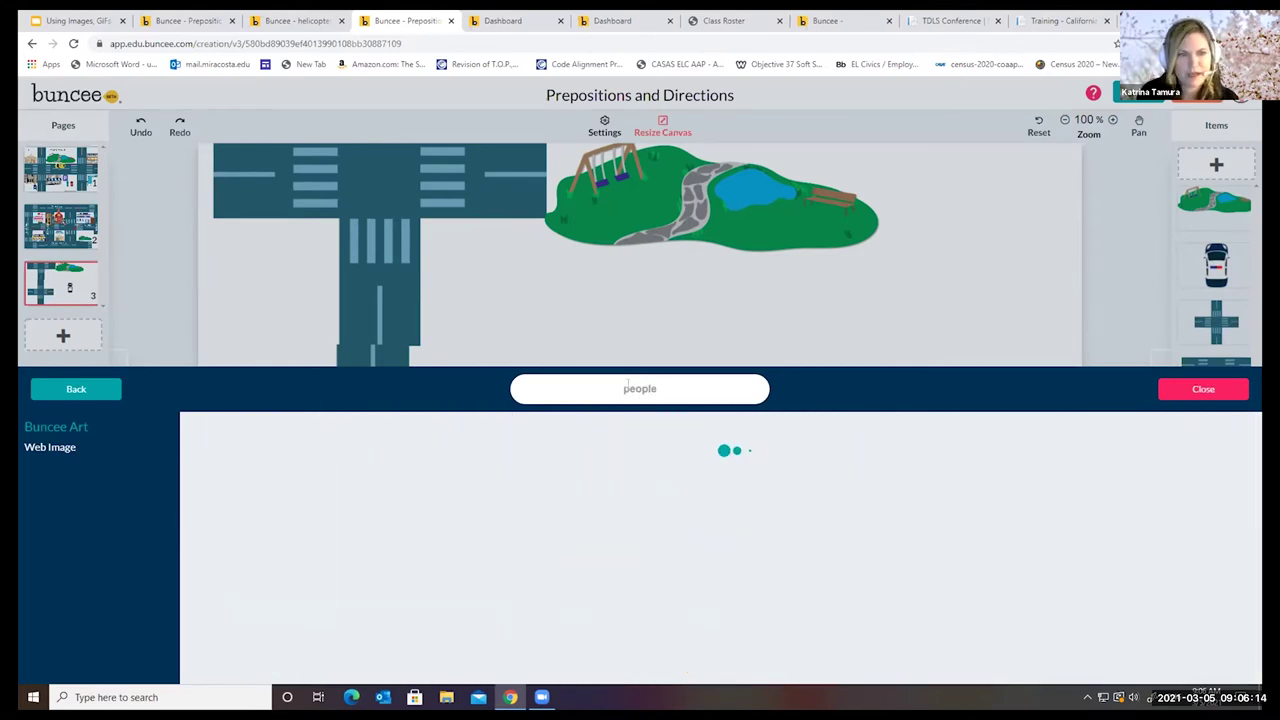
scroll(800, 582, down, 5)
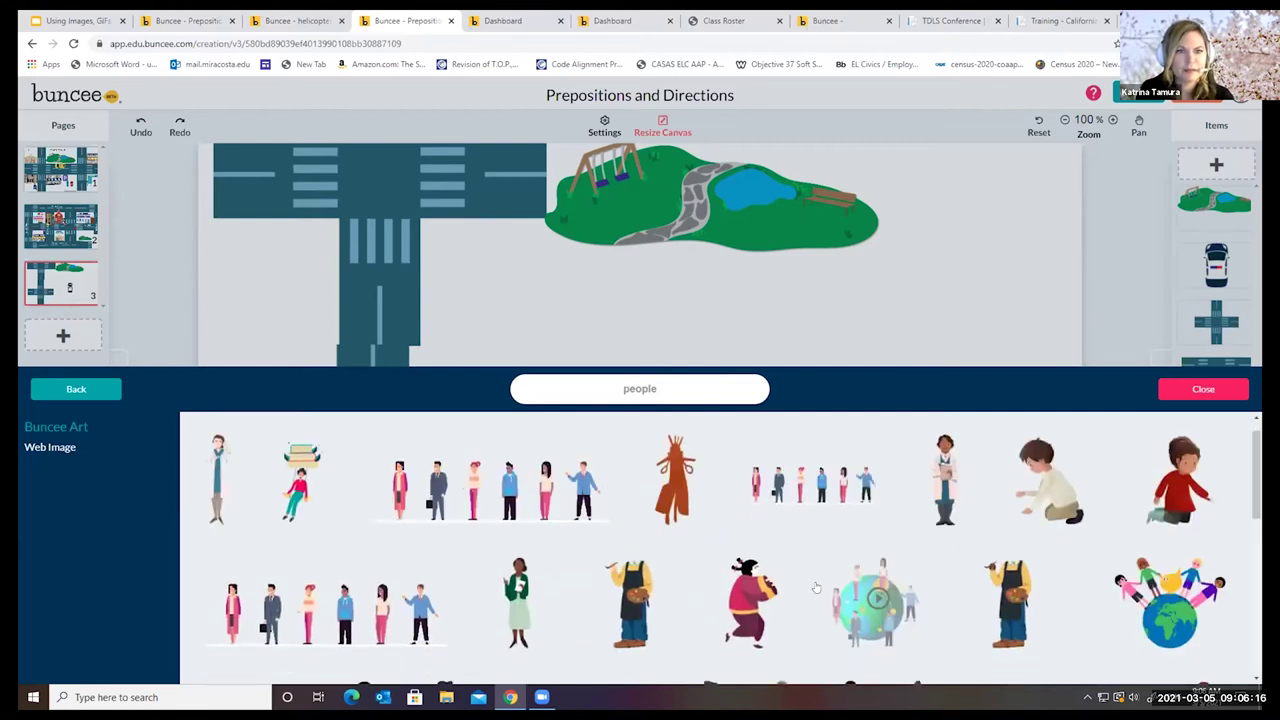
scroll(821, 578, down, 10)
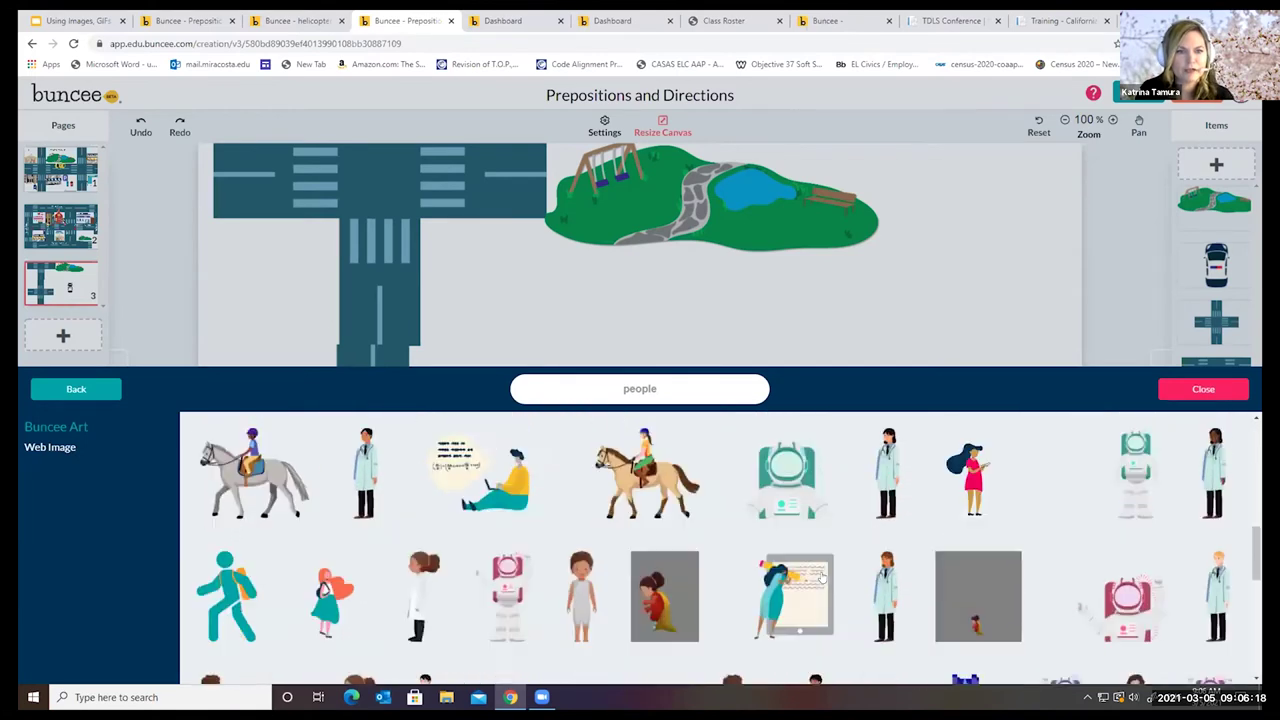
scroll(744, 575, down, 6)
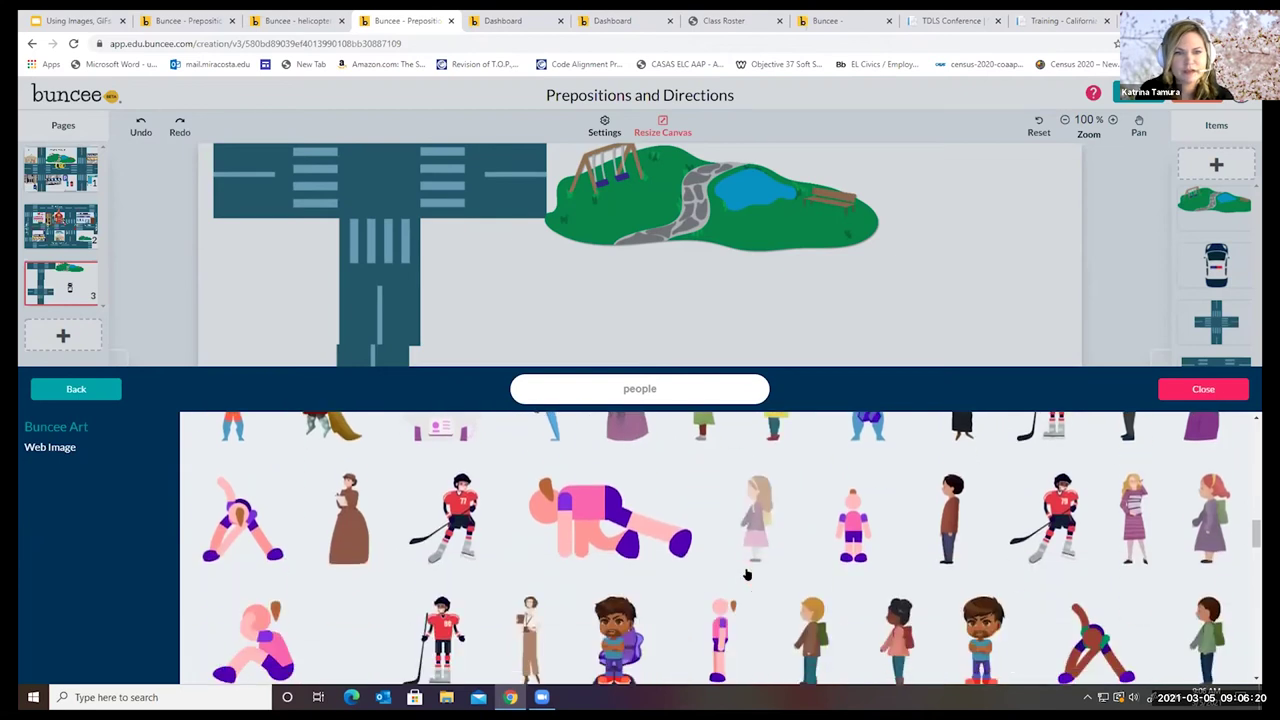
scroll(748, 571, down, 7)
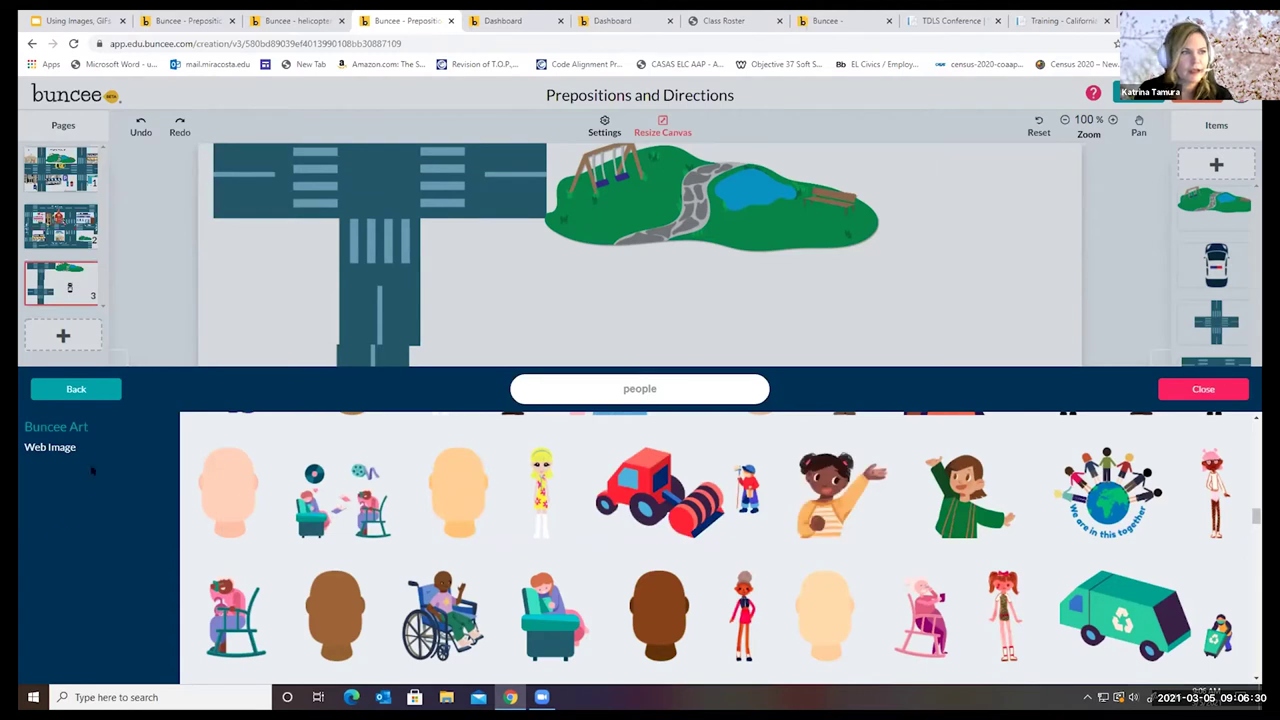
click(1190, 391)
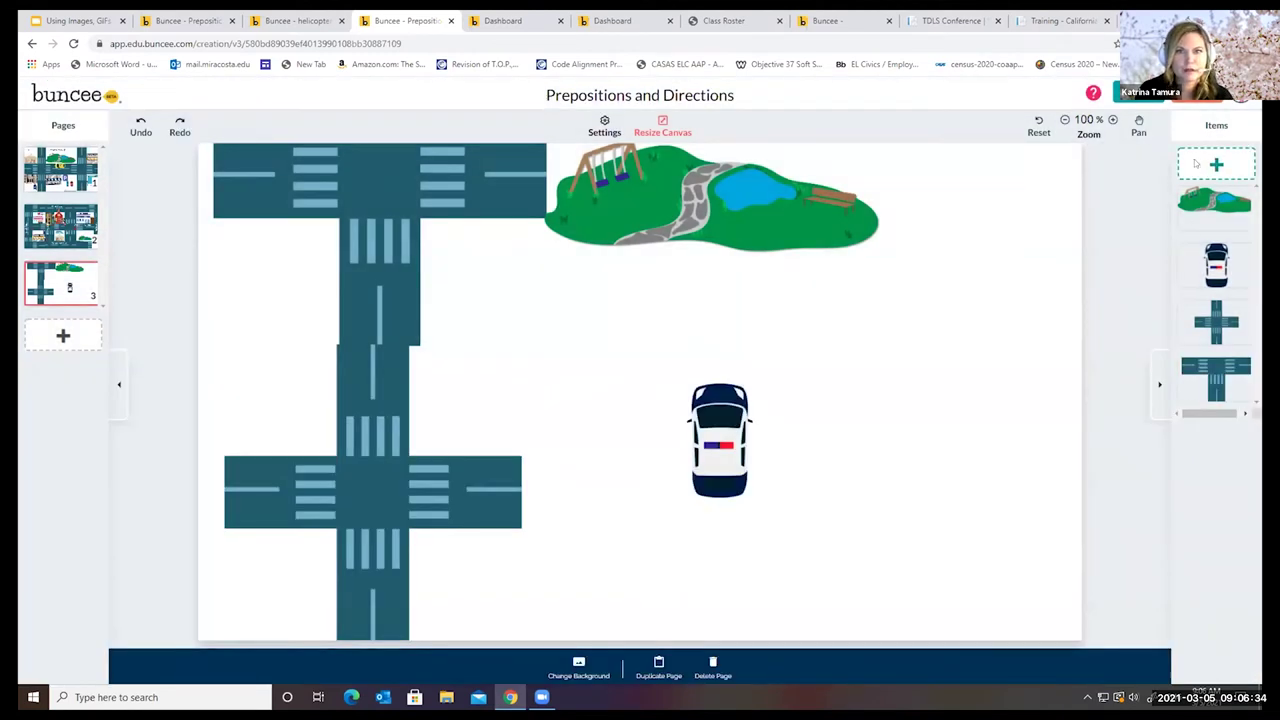
click(1196, 163)
click(638, 447)
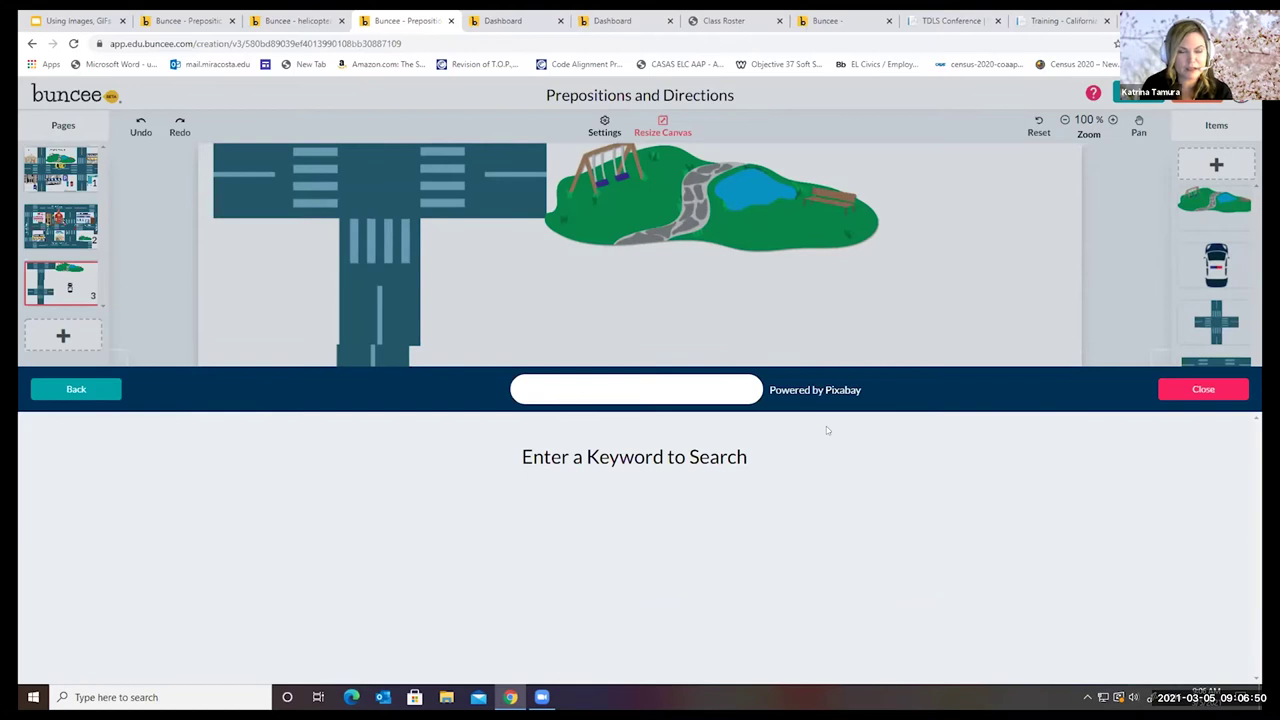
text(pool)
key(Return)
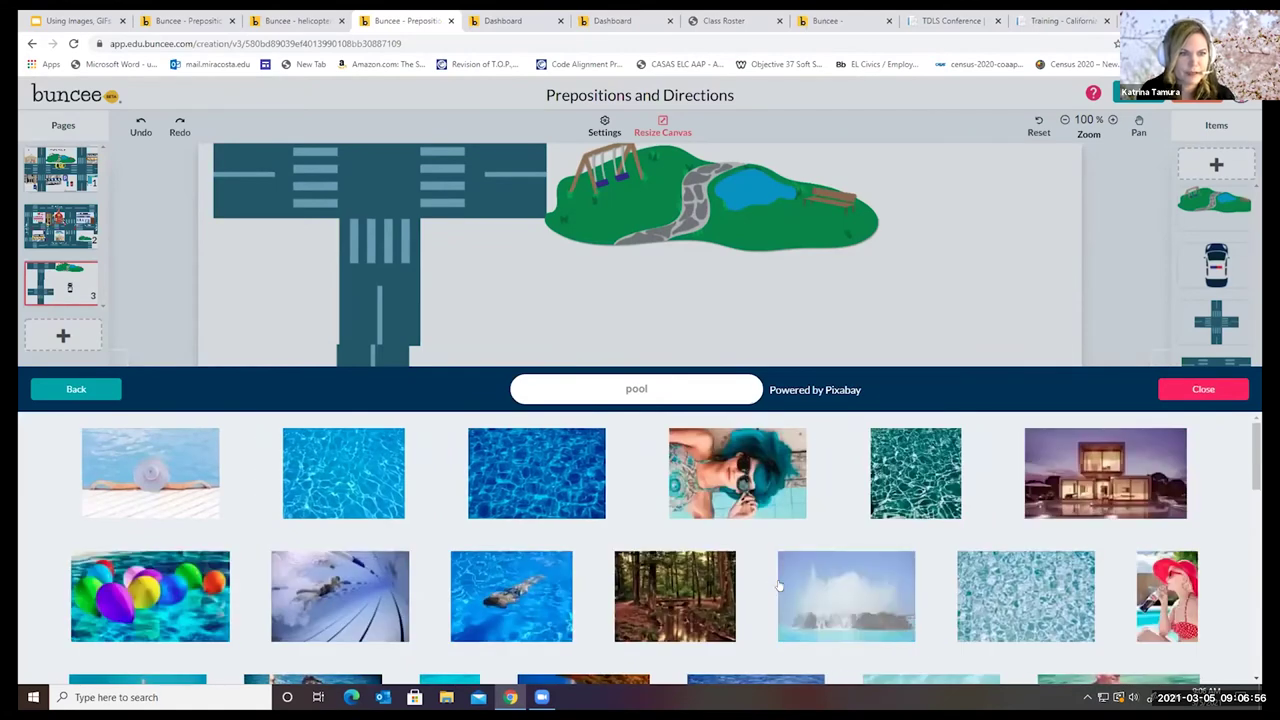
scroll(779, 586, down, 6)
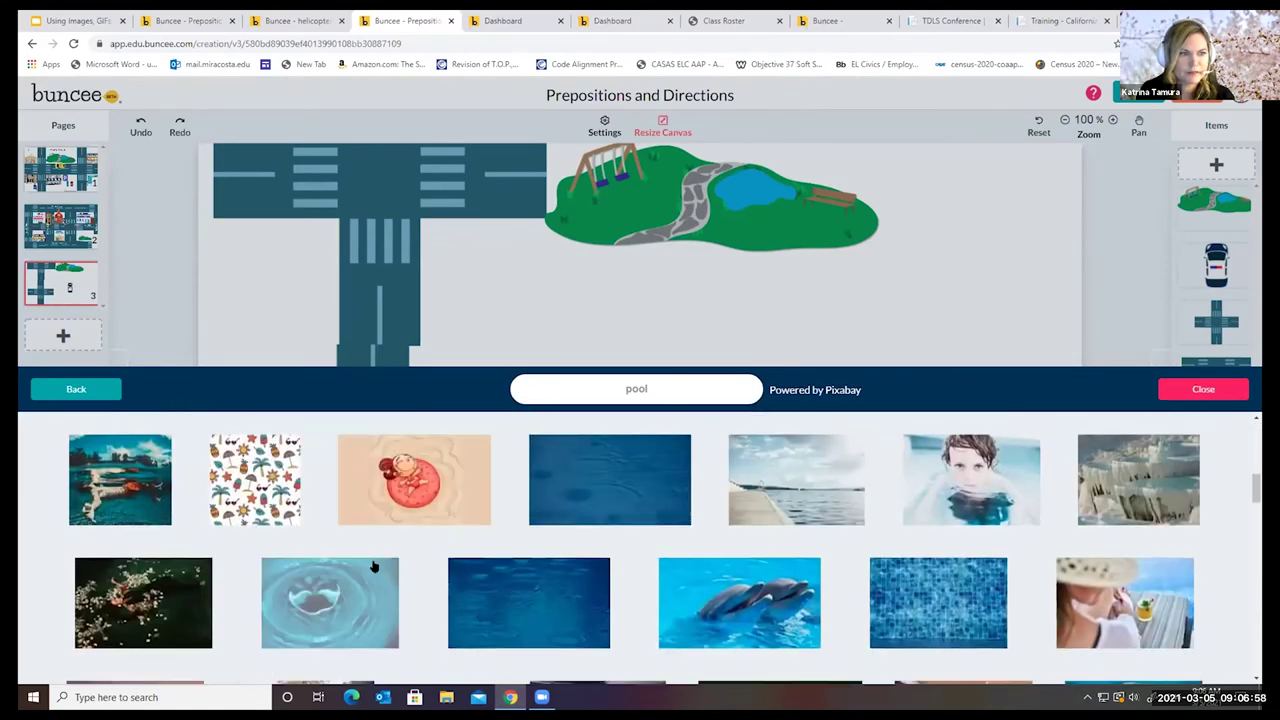
scroll(372, 567, down, 5)
scroll(443, 566, down, 5)
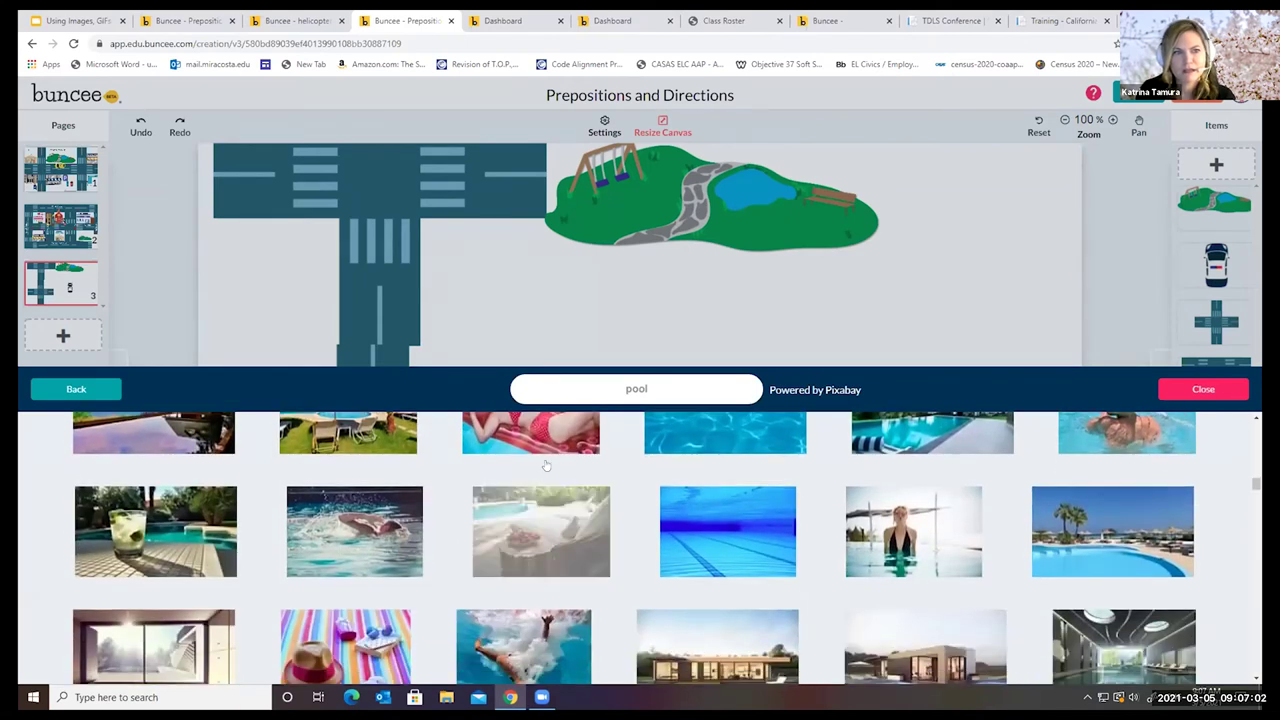
click(1203, 389)
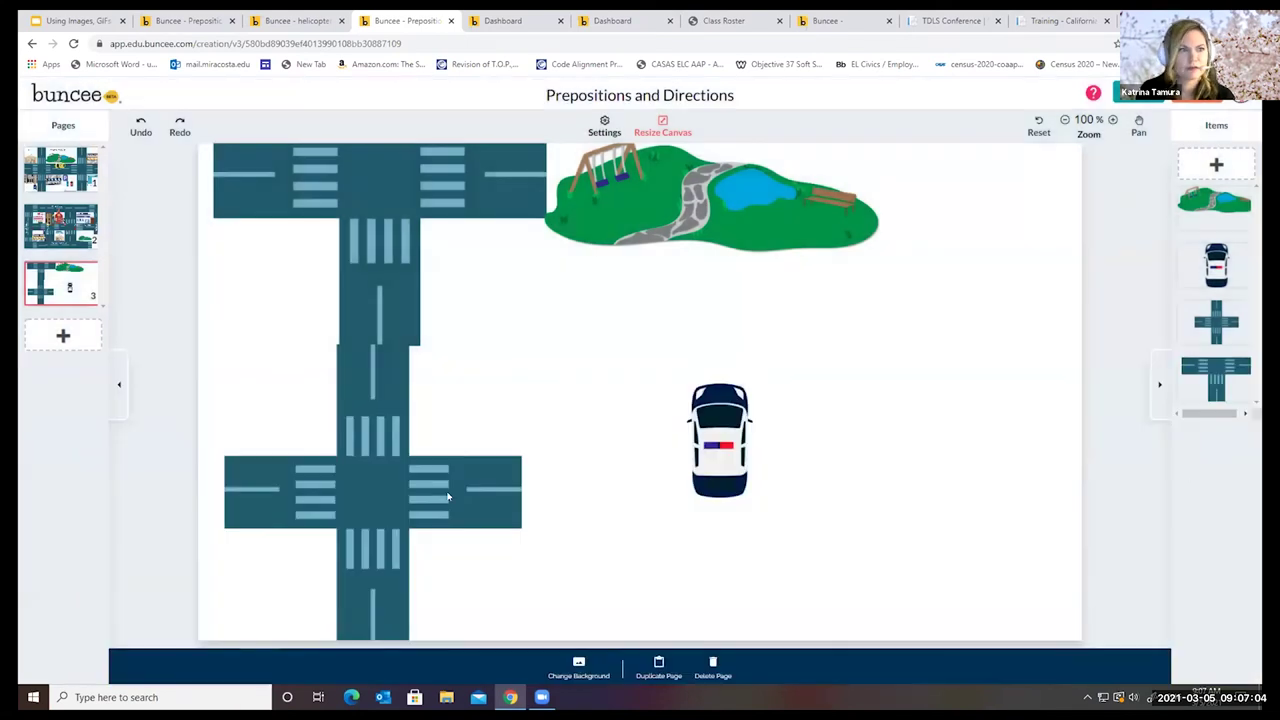
Move the cross intersection under the park, put the police car on its lower road, then view page 1.
drag(447, 497, 627, 358)
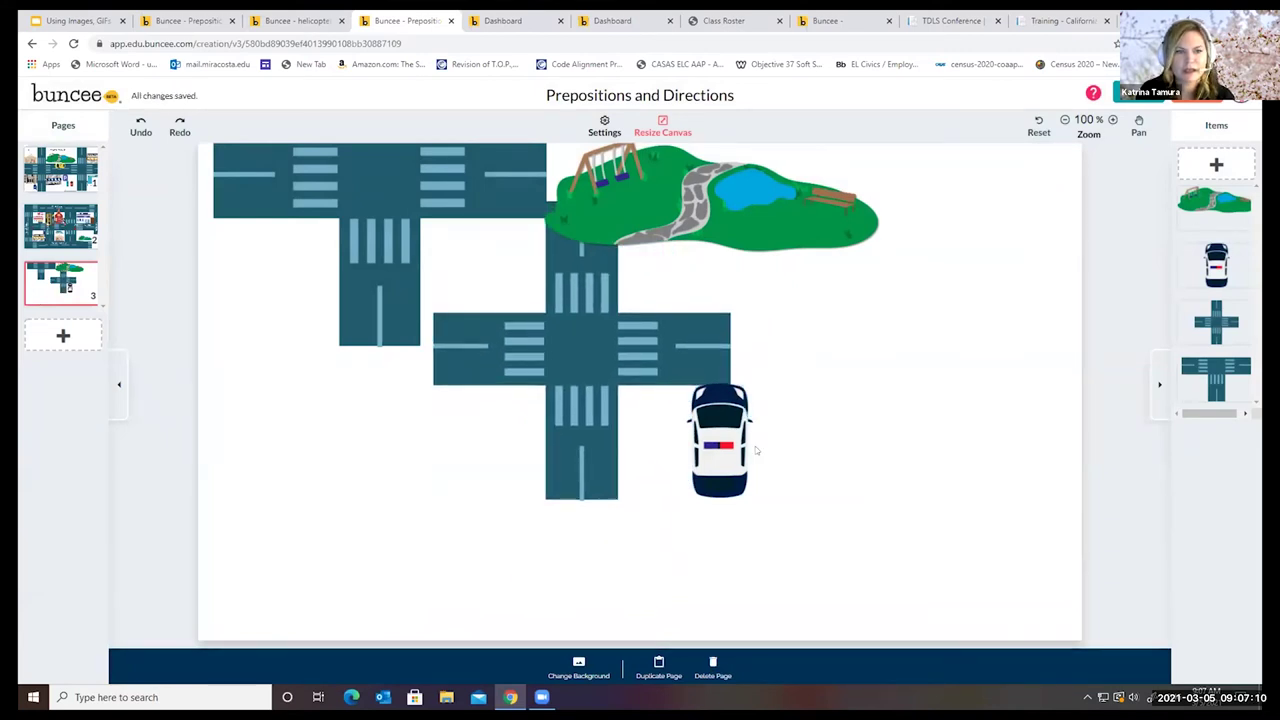
drag(706, 446, 600, 431)
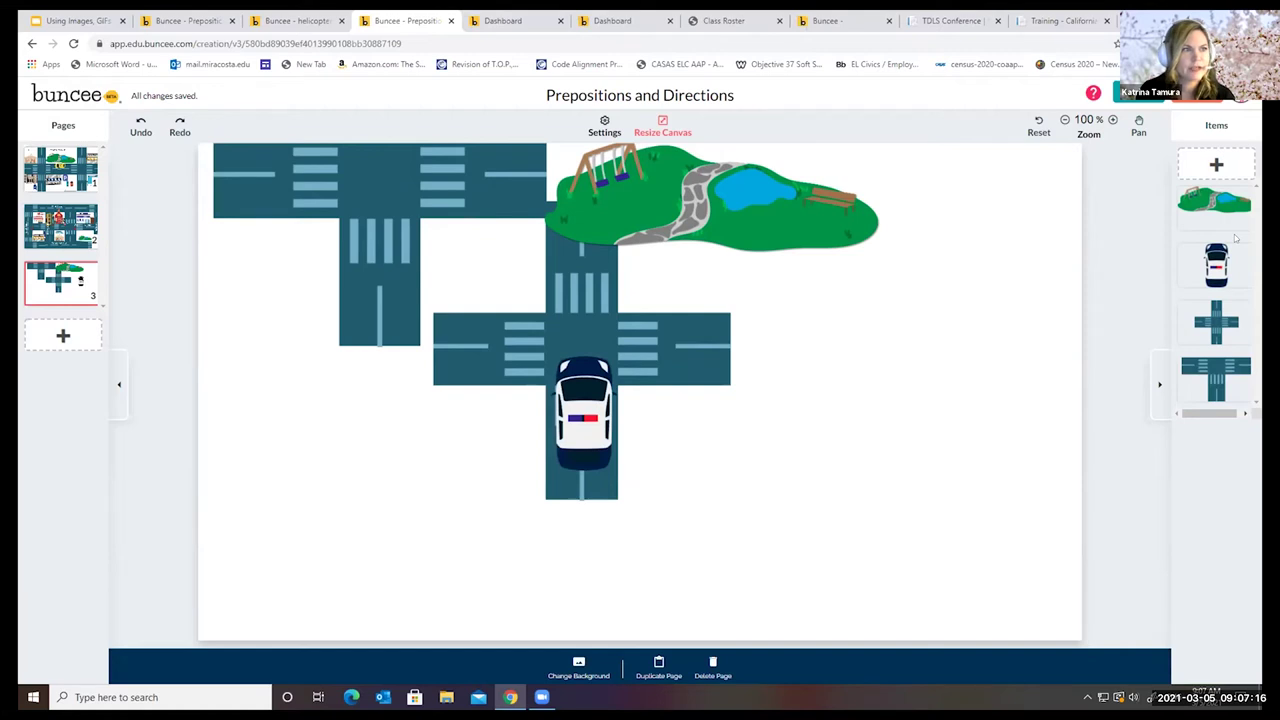
click(70, 175)
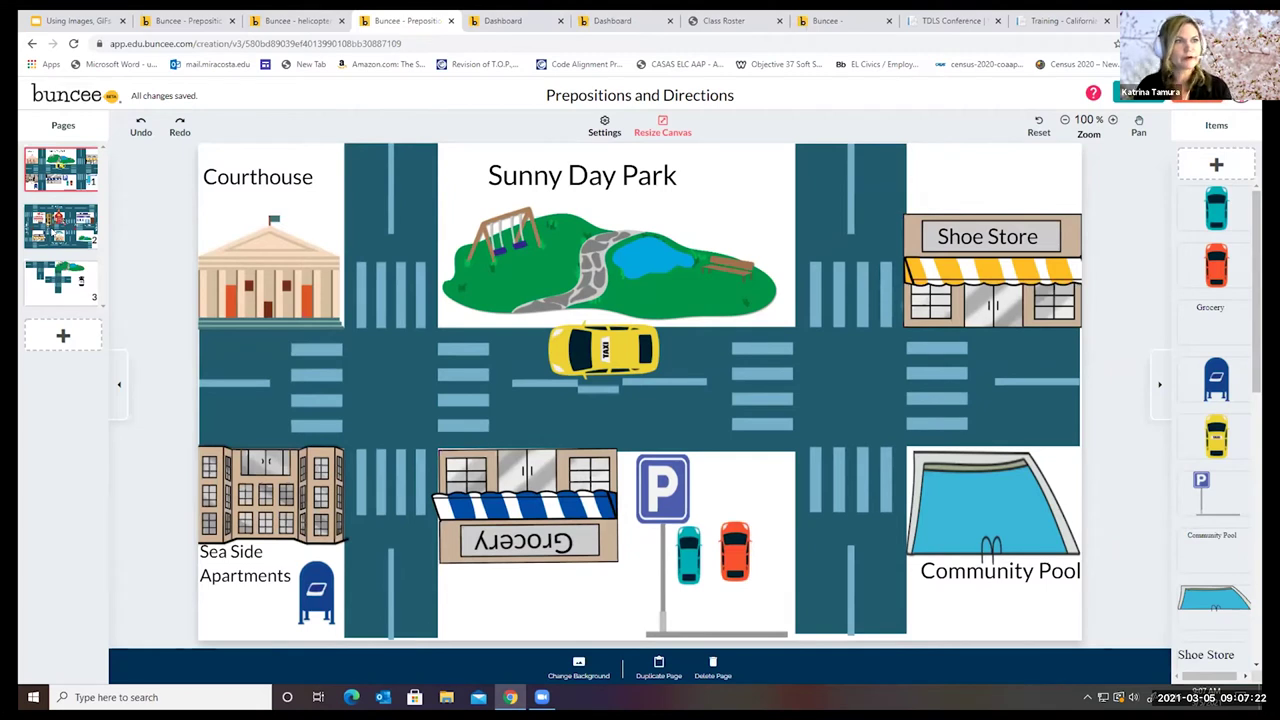
Go through page 2 back to page 3 and show the add-item choices.
click(56, 232)
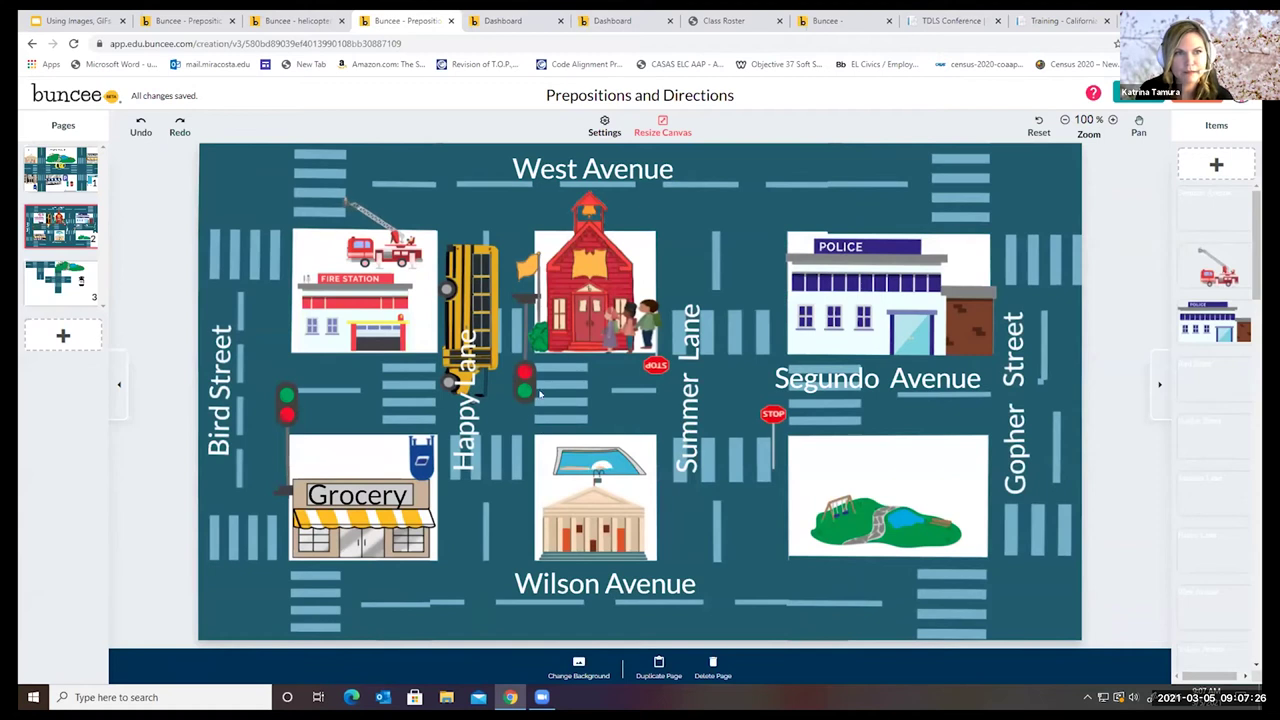
click(60, 278)
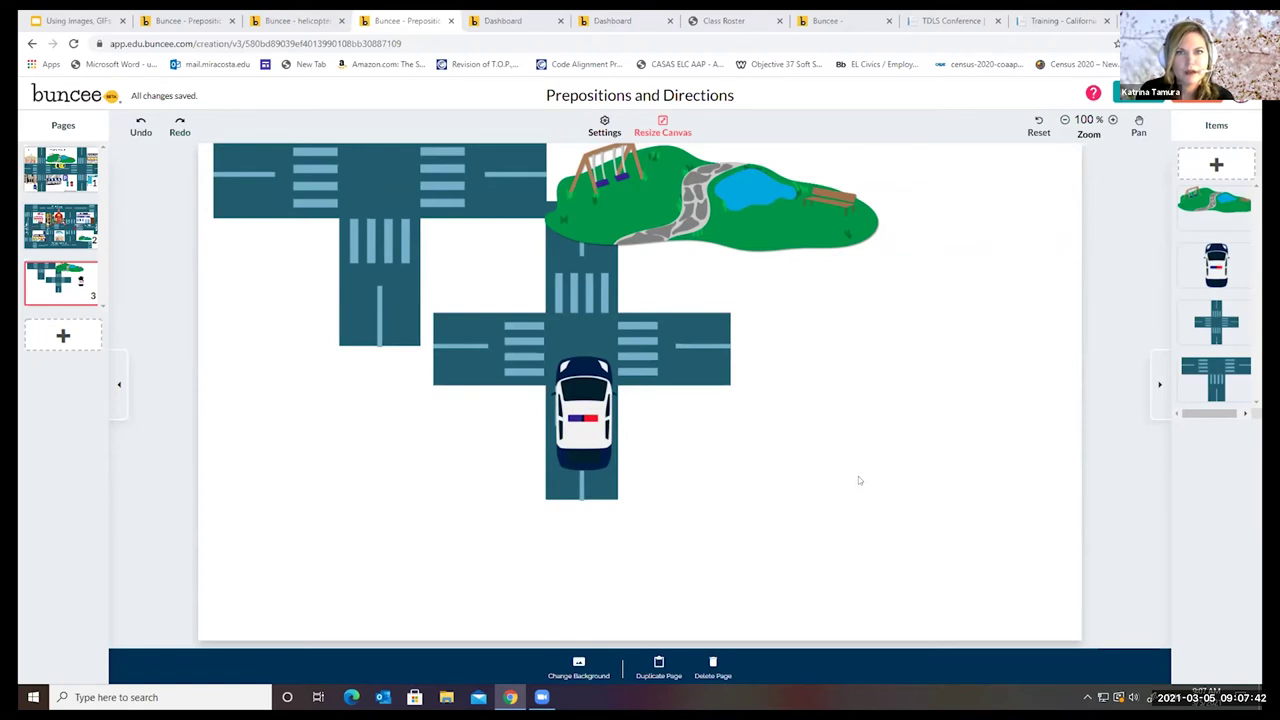
click(1216, 164)
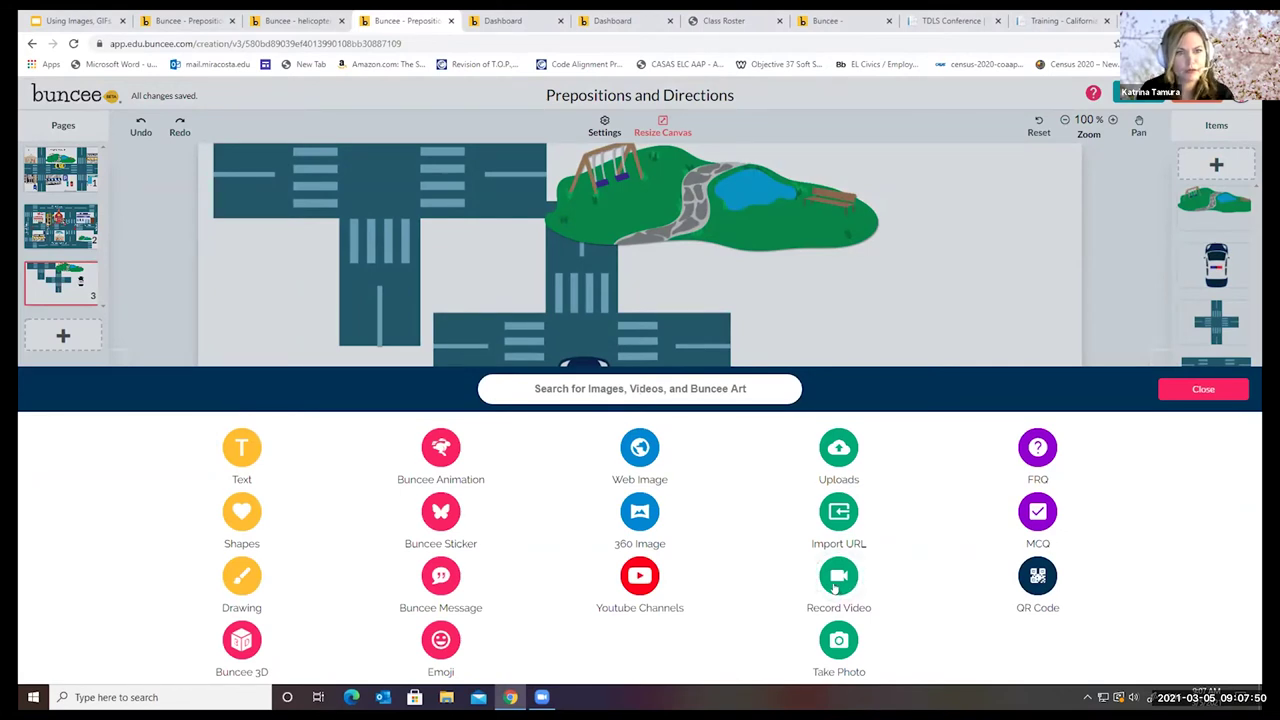
Dismiss the add-item panel, leaving page 3's roads, park and police car on the canvas.
click(826, 580)
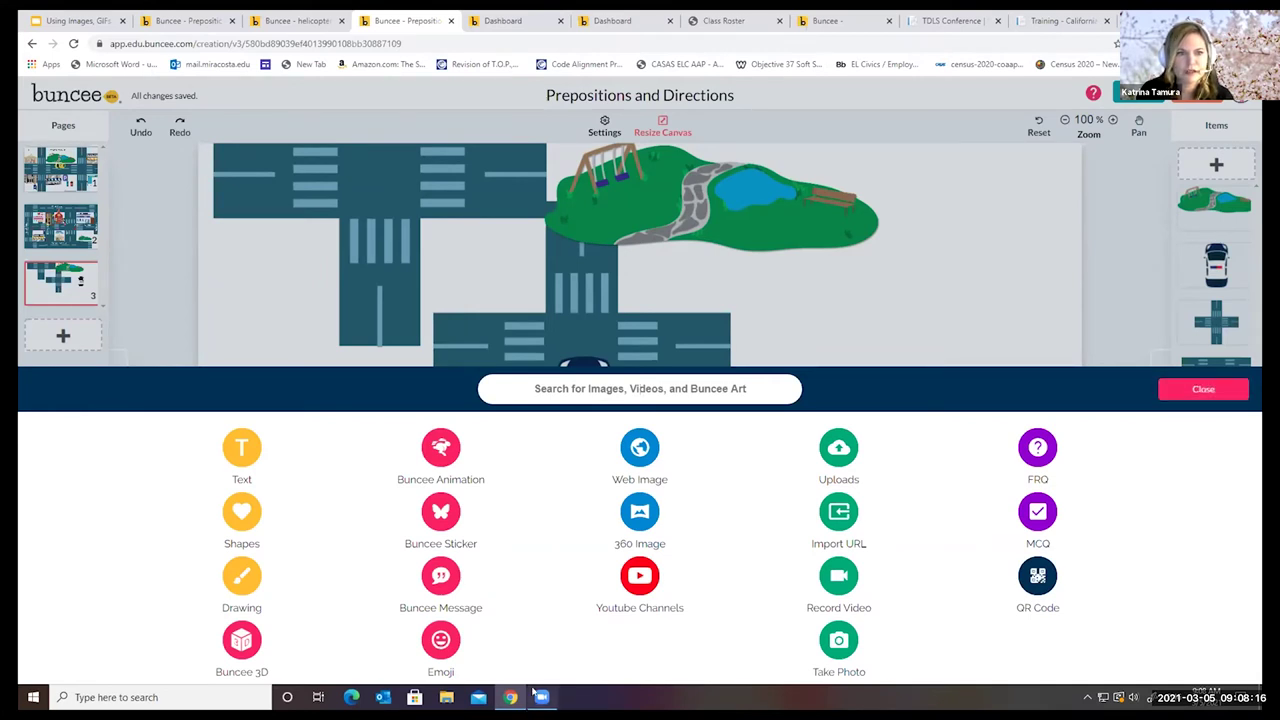
click(1203, 389)
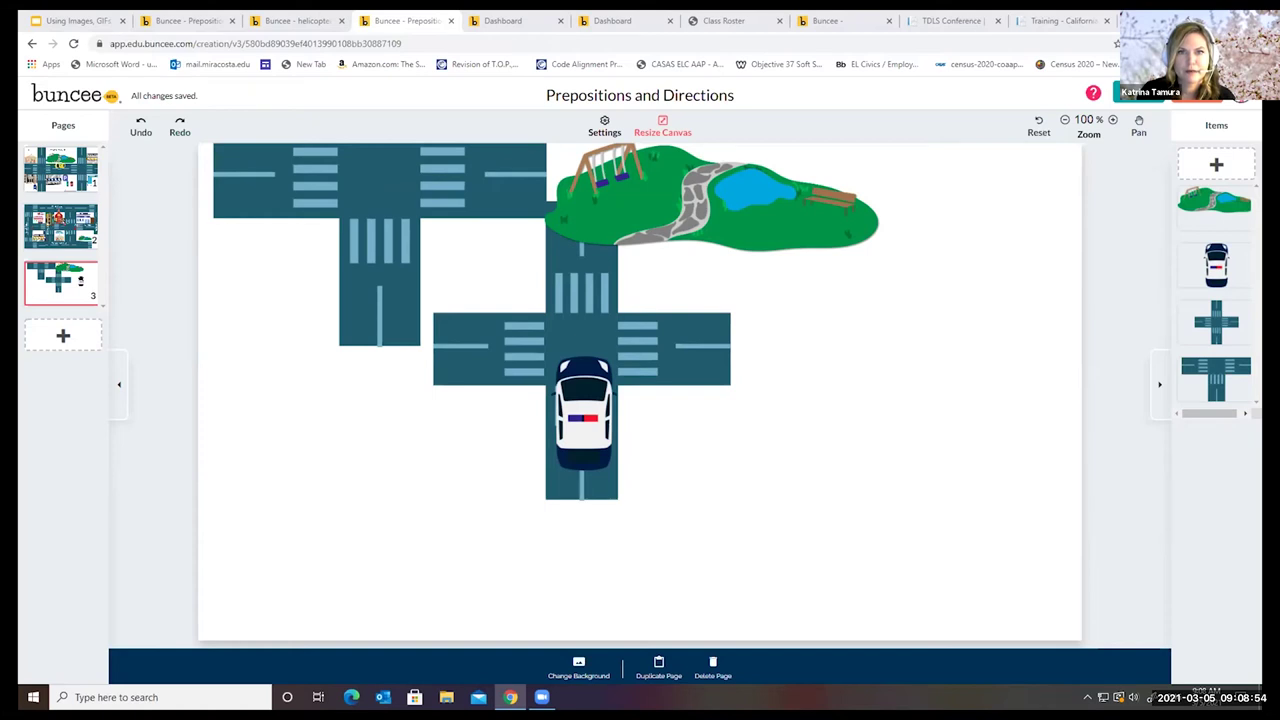
Save the first 'where' Bitmoji sticker, the Where? treasure map, as a PNG in Downloads.
click(1140, 43)
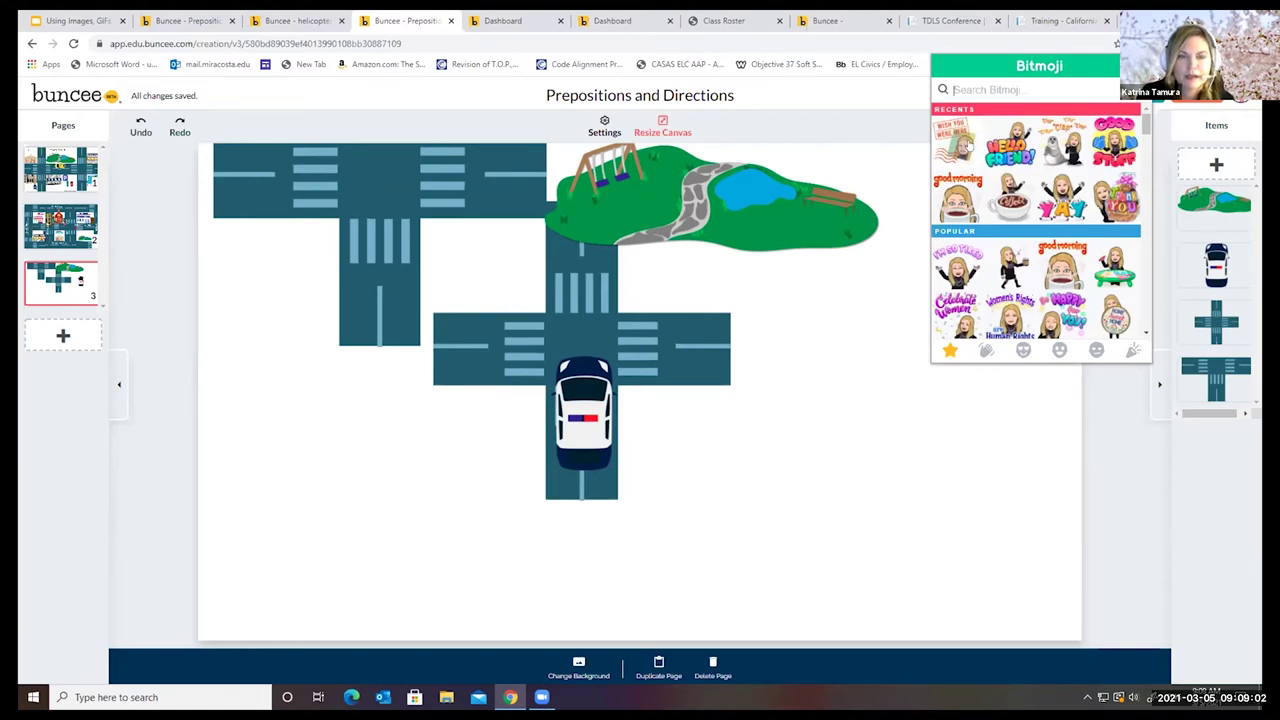
text(where)
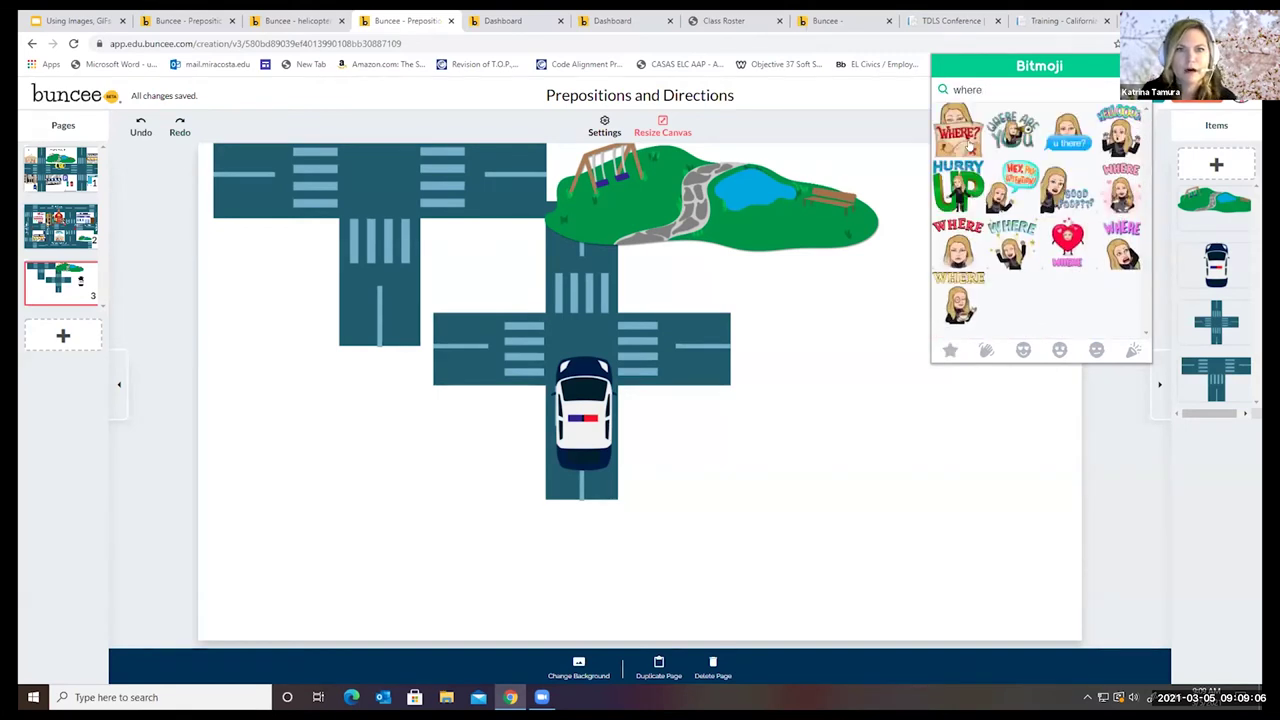
click(956, 136)
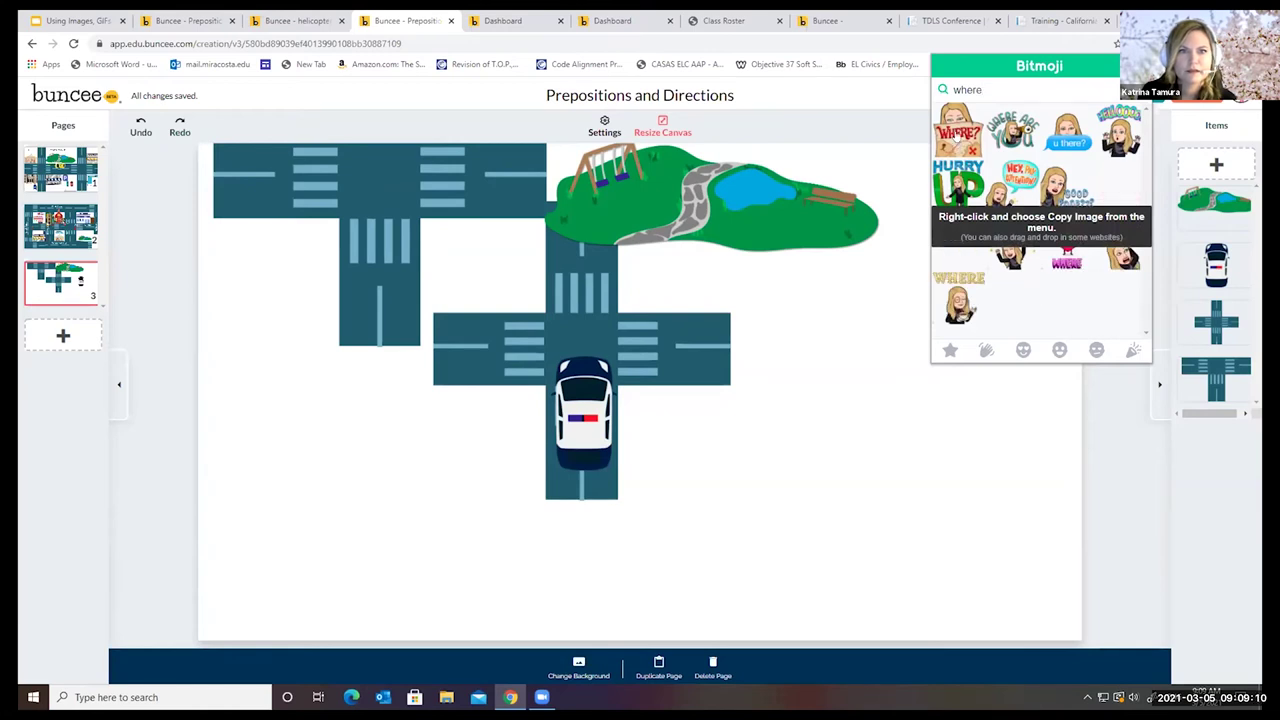
right_click(966, 138)
click(990, 160)
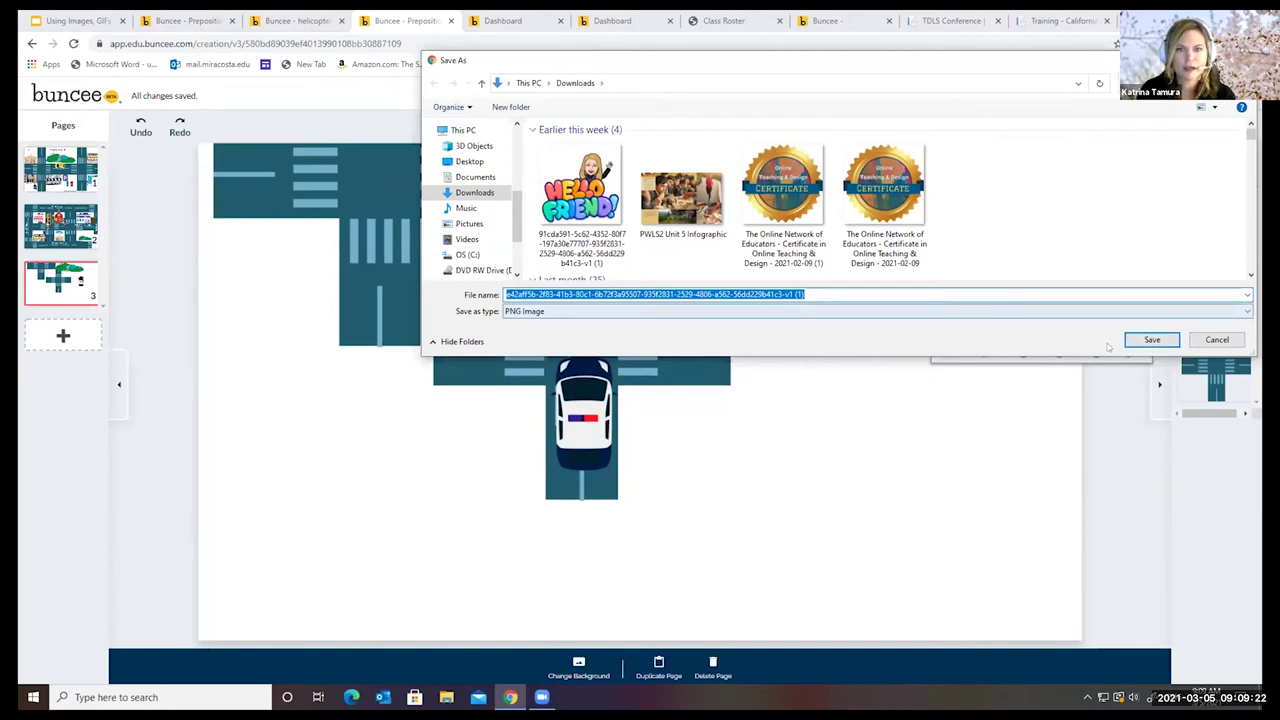
click(1152, 340)
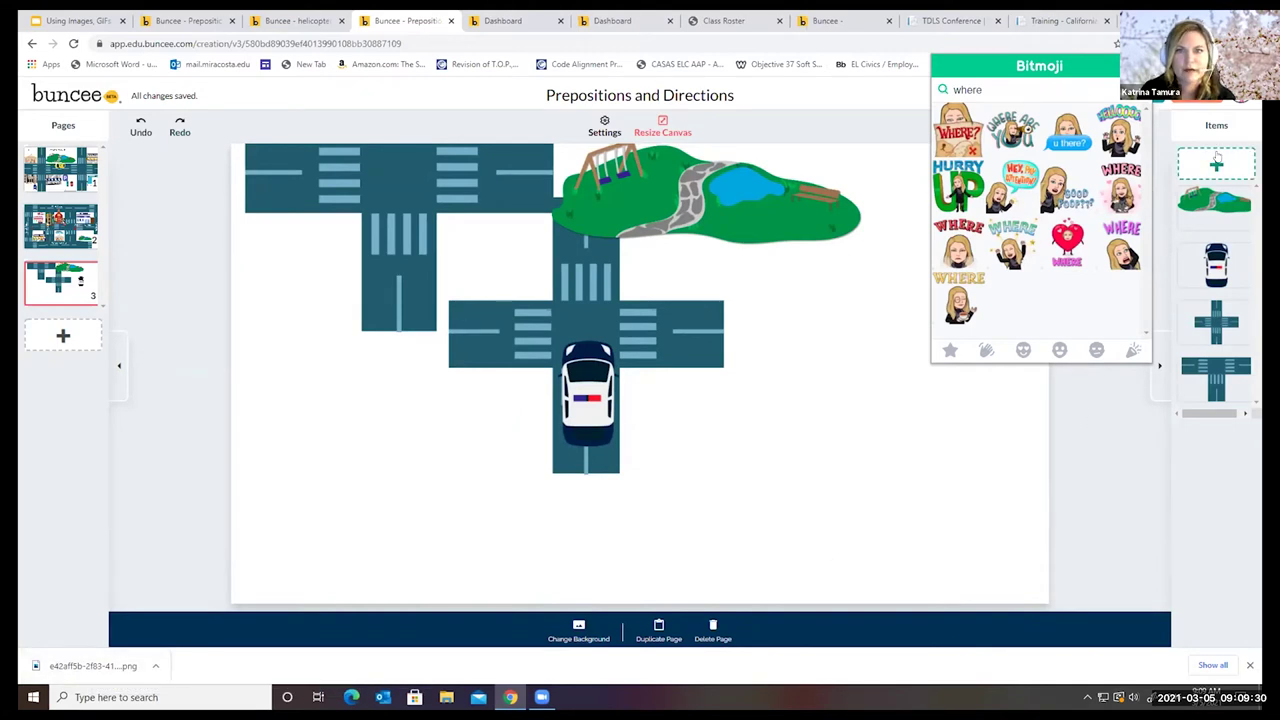
Upload the downloaded WHERE? sticker PNG onto page 3.
click(1216, 164)
click(1216, 164)
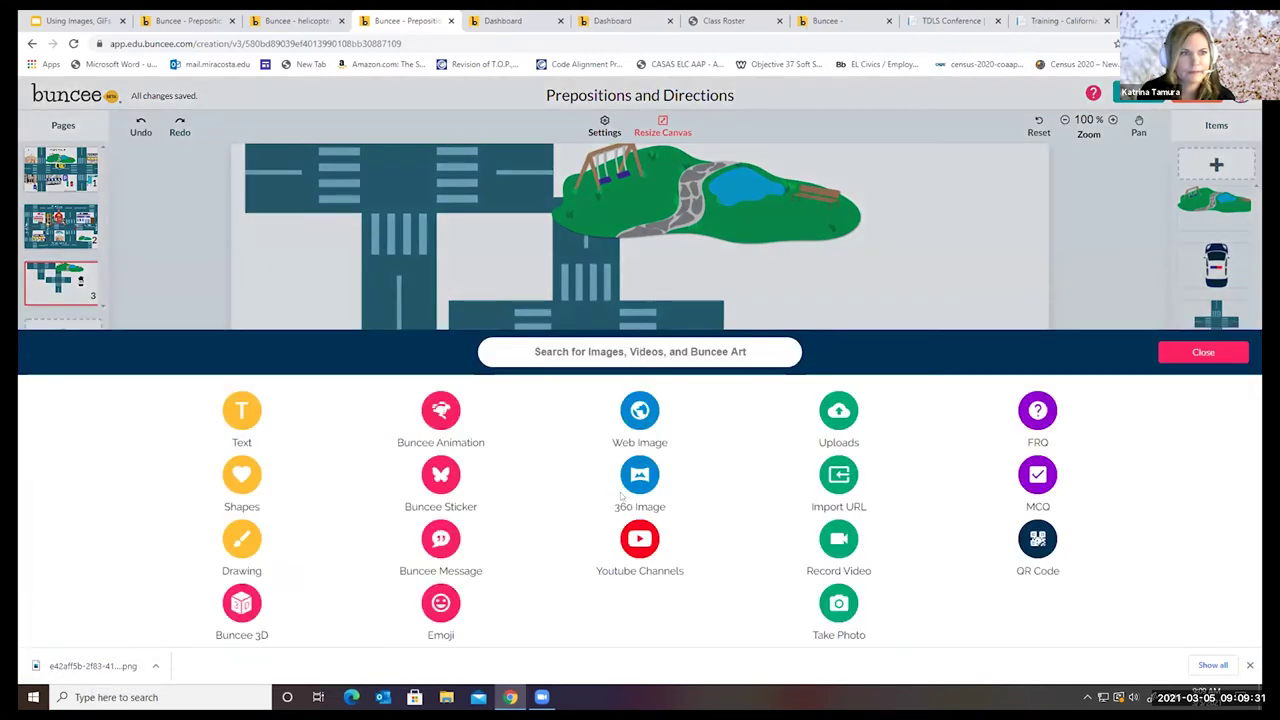
click(838, 413)
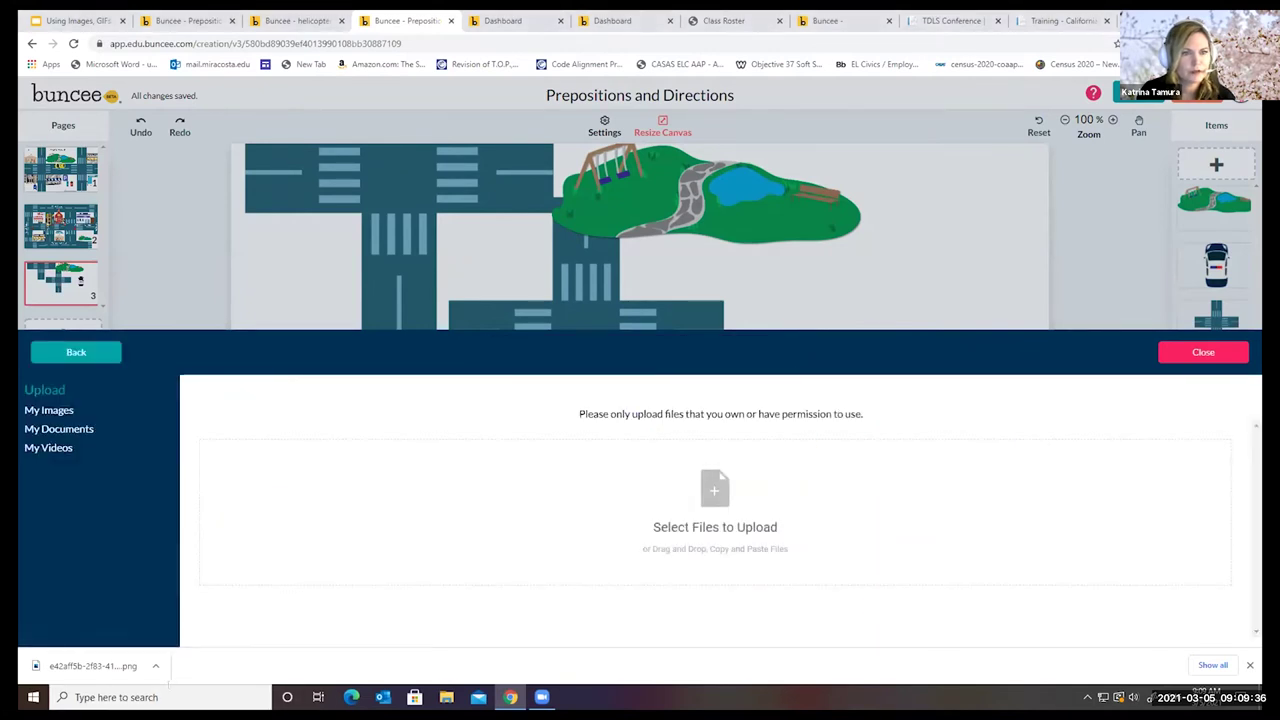
drag(80, 666, 718, 495)
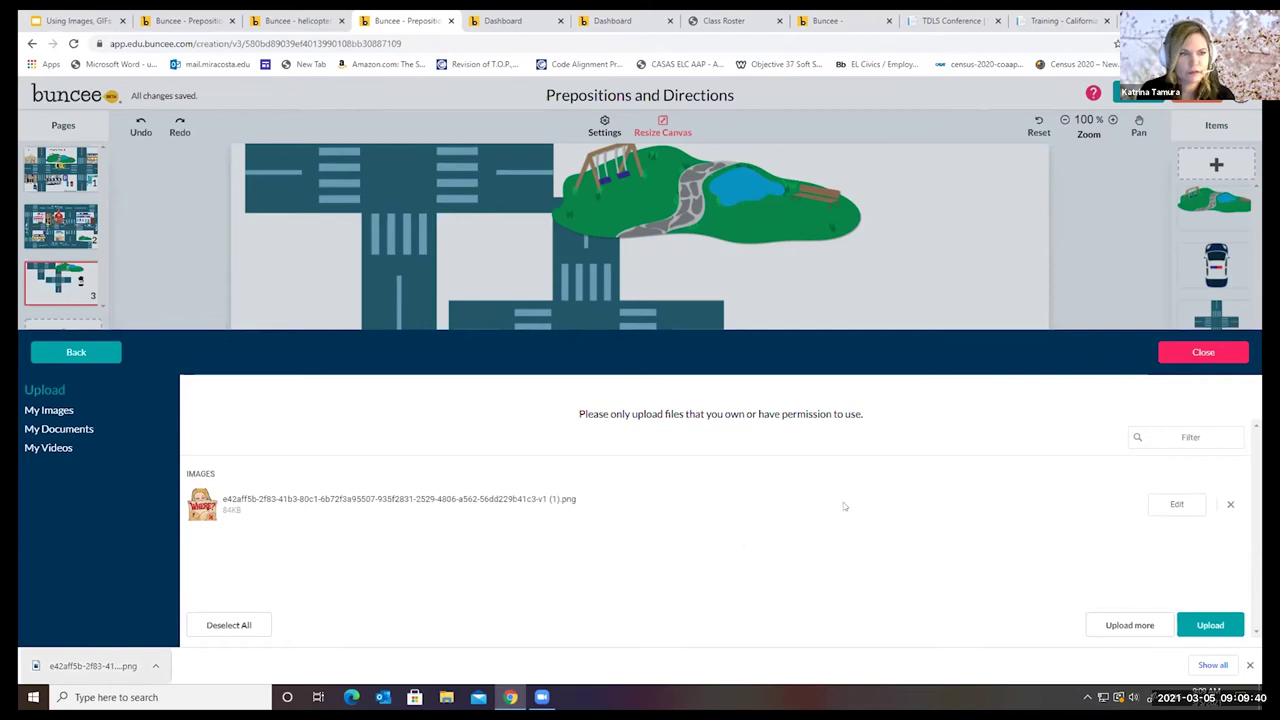
click(1211, 627)
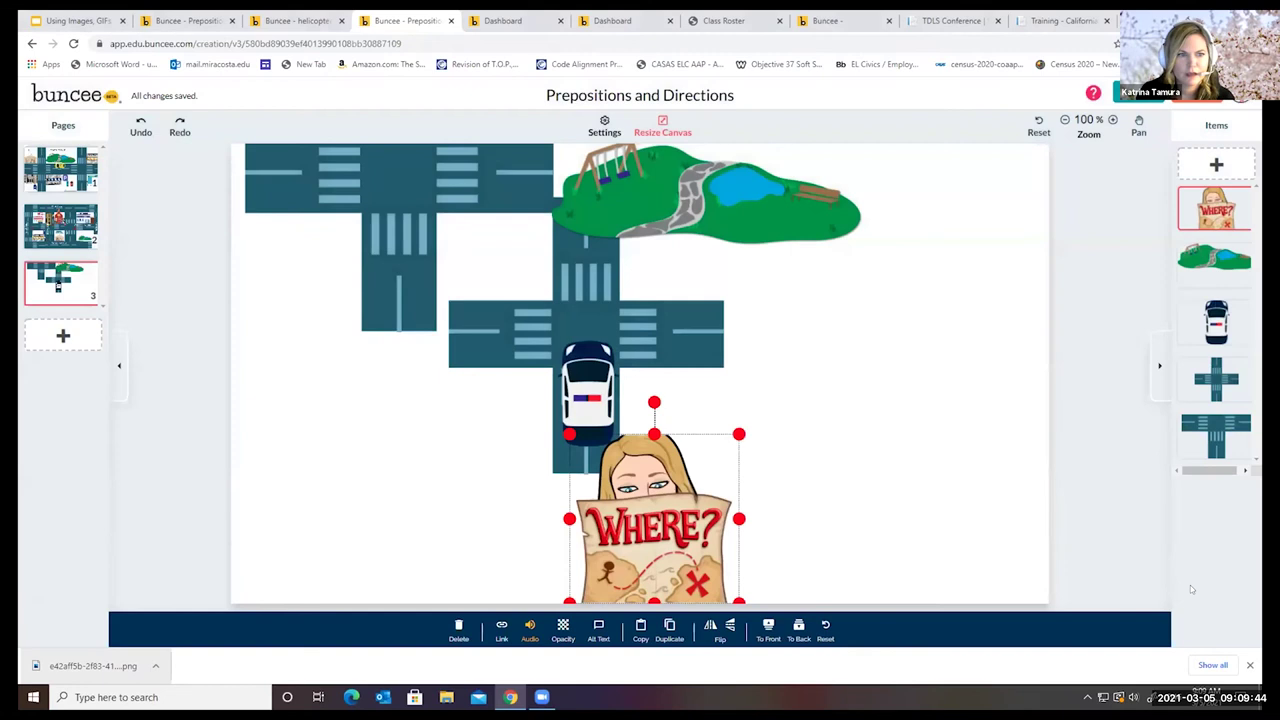
Move the WHERE? sticker right of the intersection and enlarge it.
drag(680, 541, 897, 472)
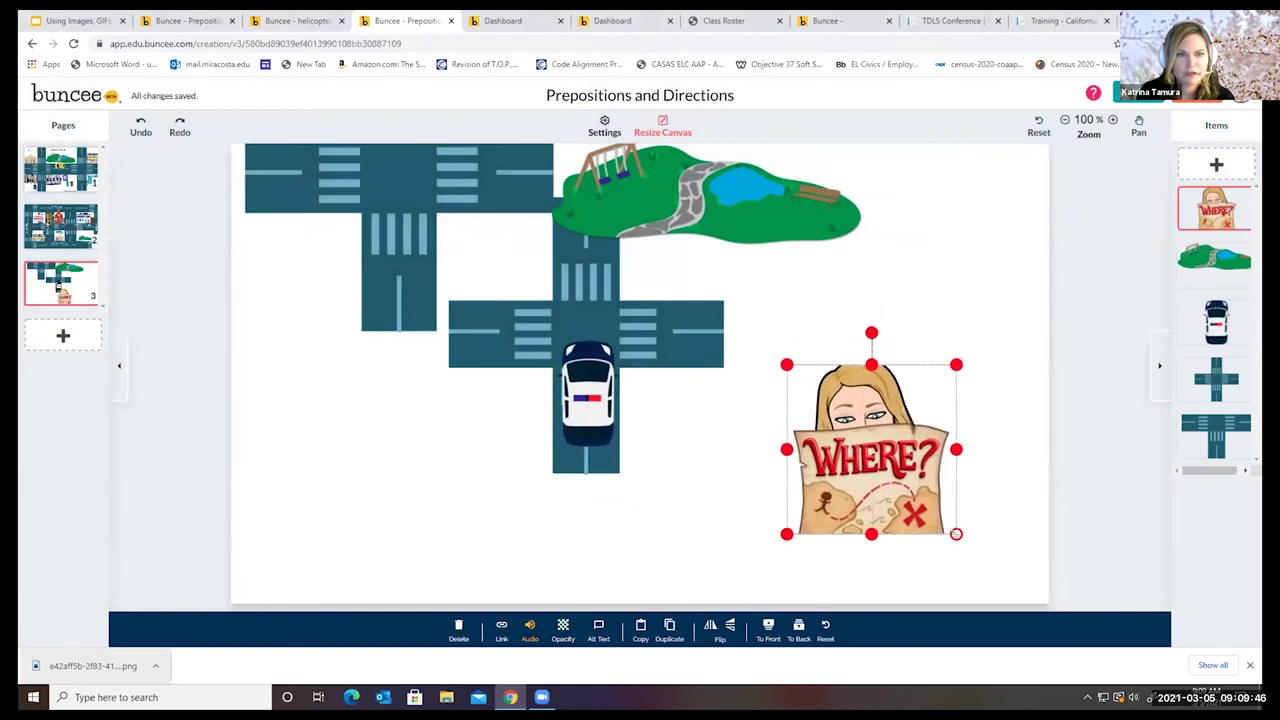
drag(956, 534, 1006, 589)
drag(993, 458, 999, 429)
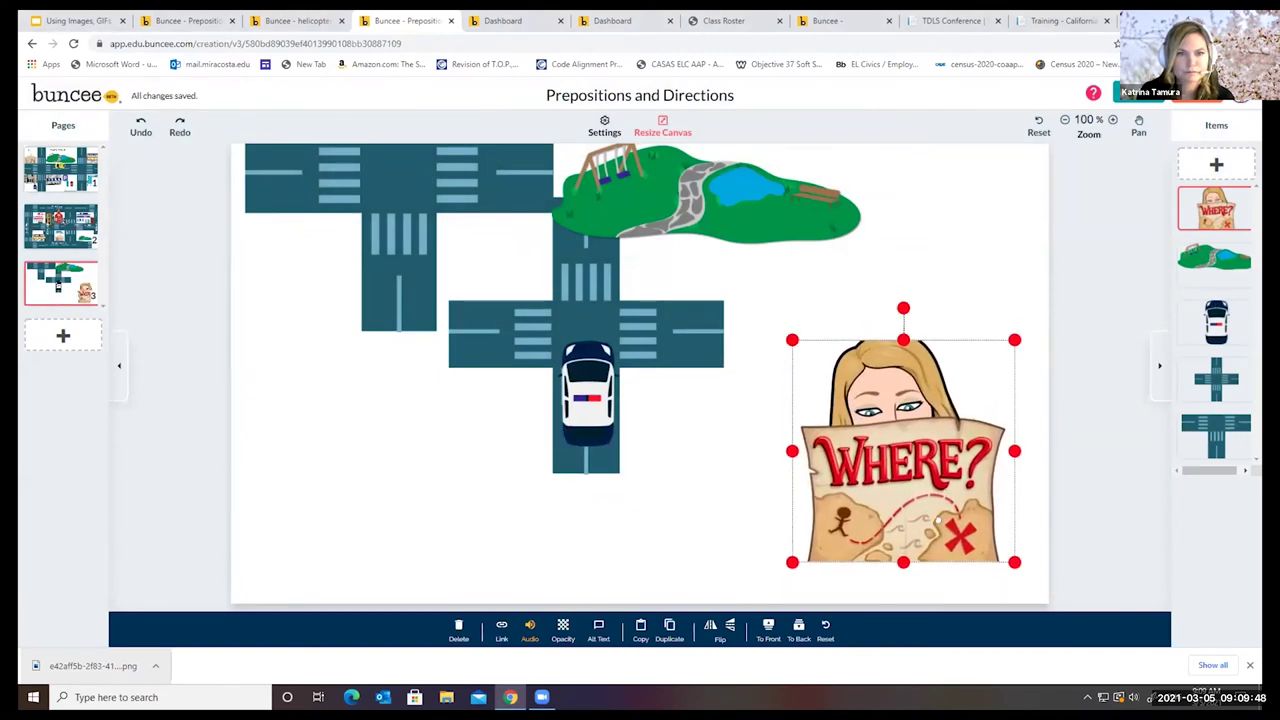
click(662, 527)
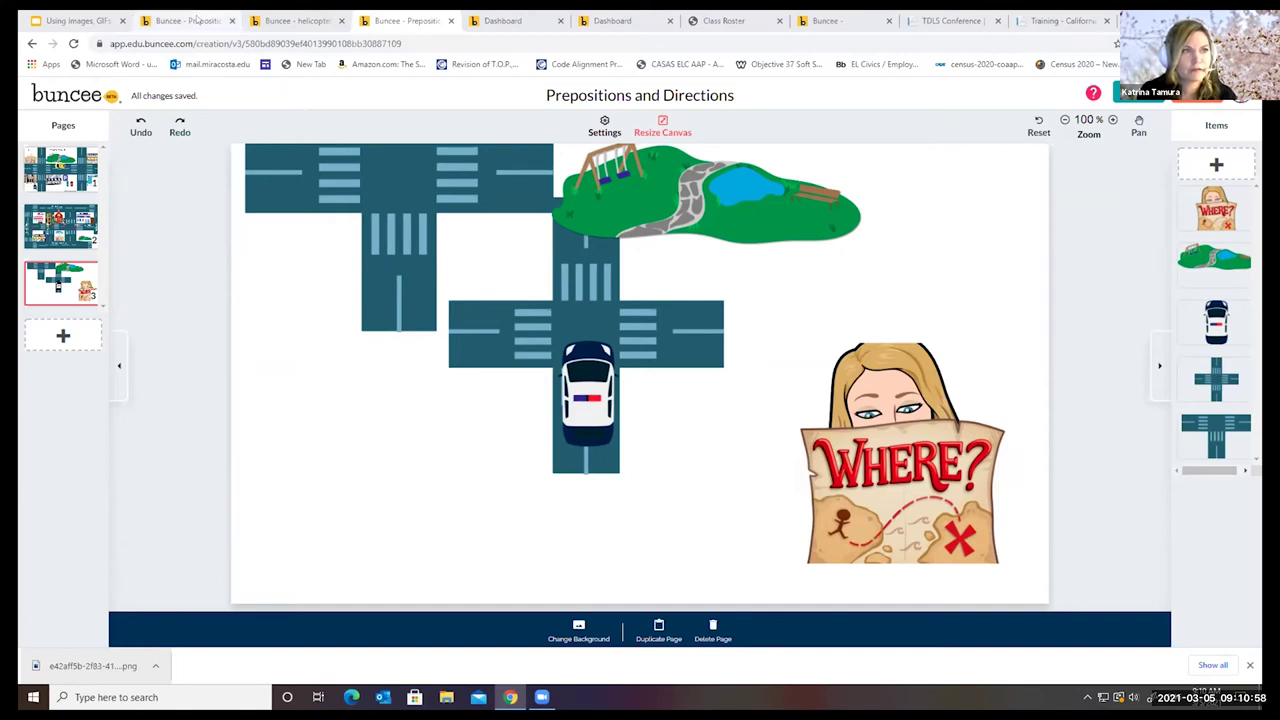
Switch to the Dashboard tab showing the My Buncees list.
click(496, 22)
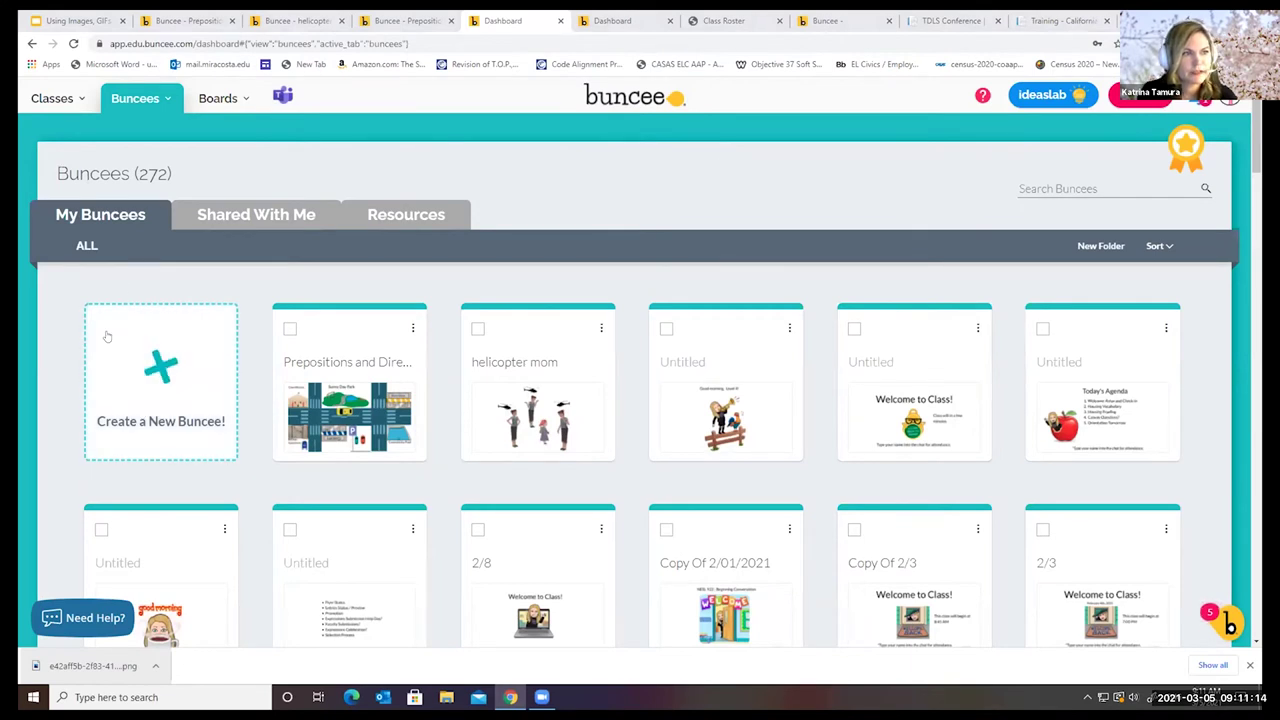
Create a new Buncee, browse the templates, and start it from scratch instead.
click(155, 375)
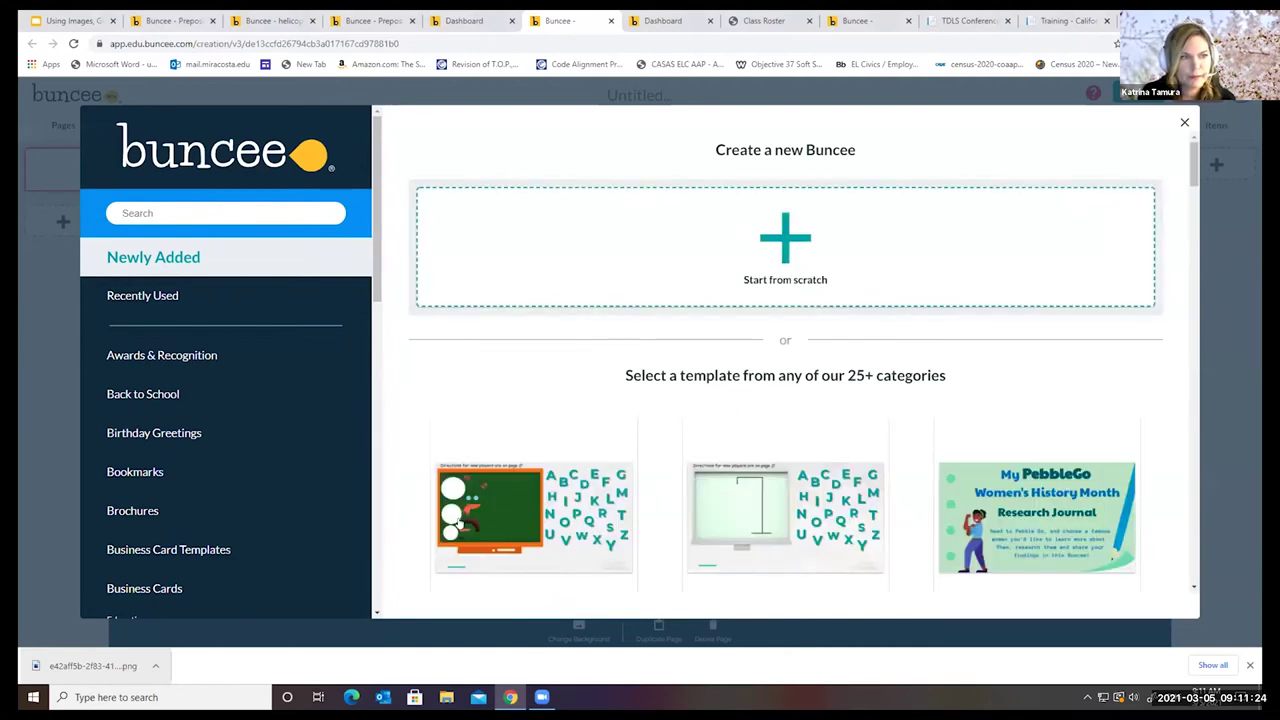
scroll(212, 420, down, 5)
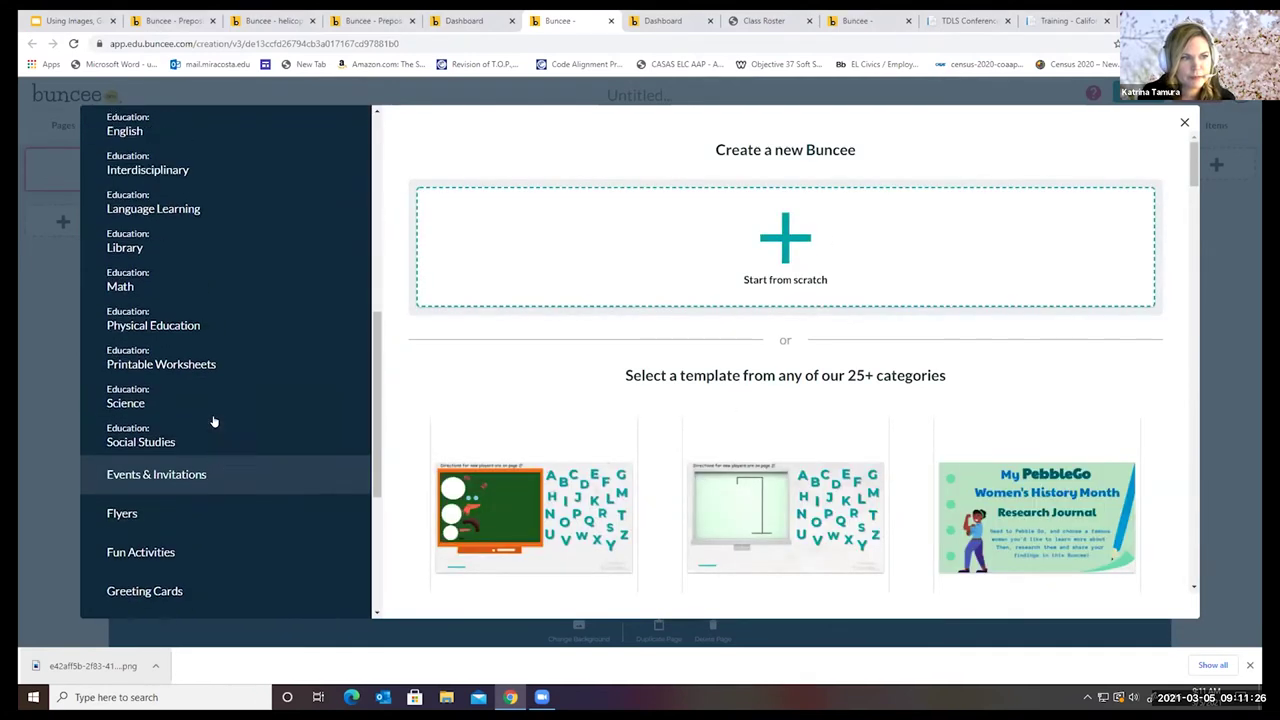
scroll(219, 409, up, 4)
scroll(219, 409, up, 1)
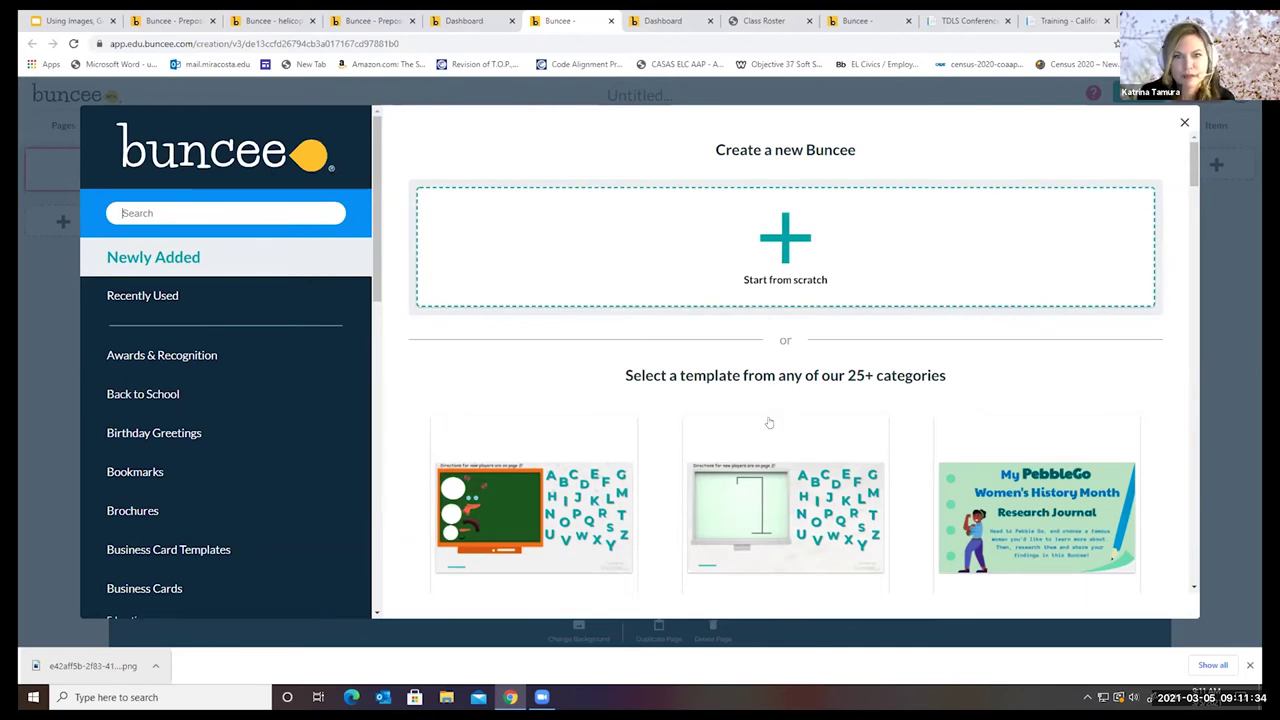
click(786, 242)
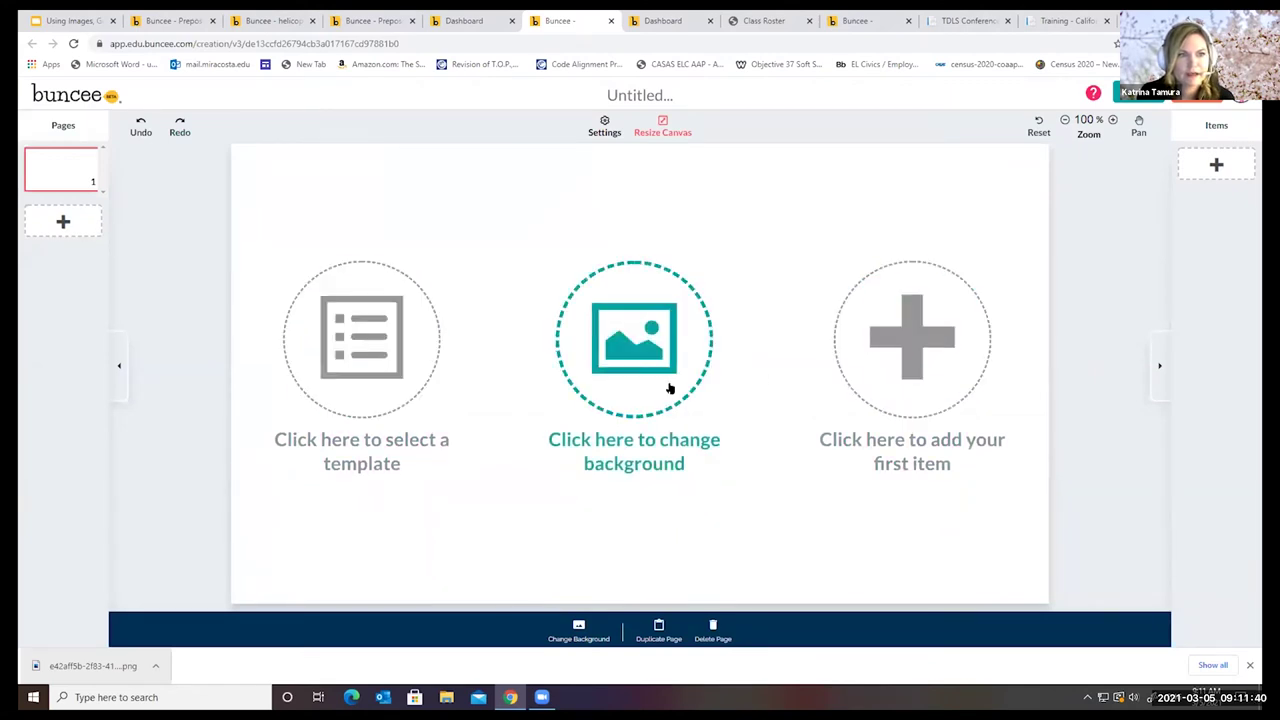
Set page 1's background to the crumpled paper with pink flowers along the sides.
click(615, 342)
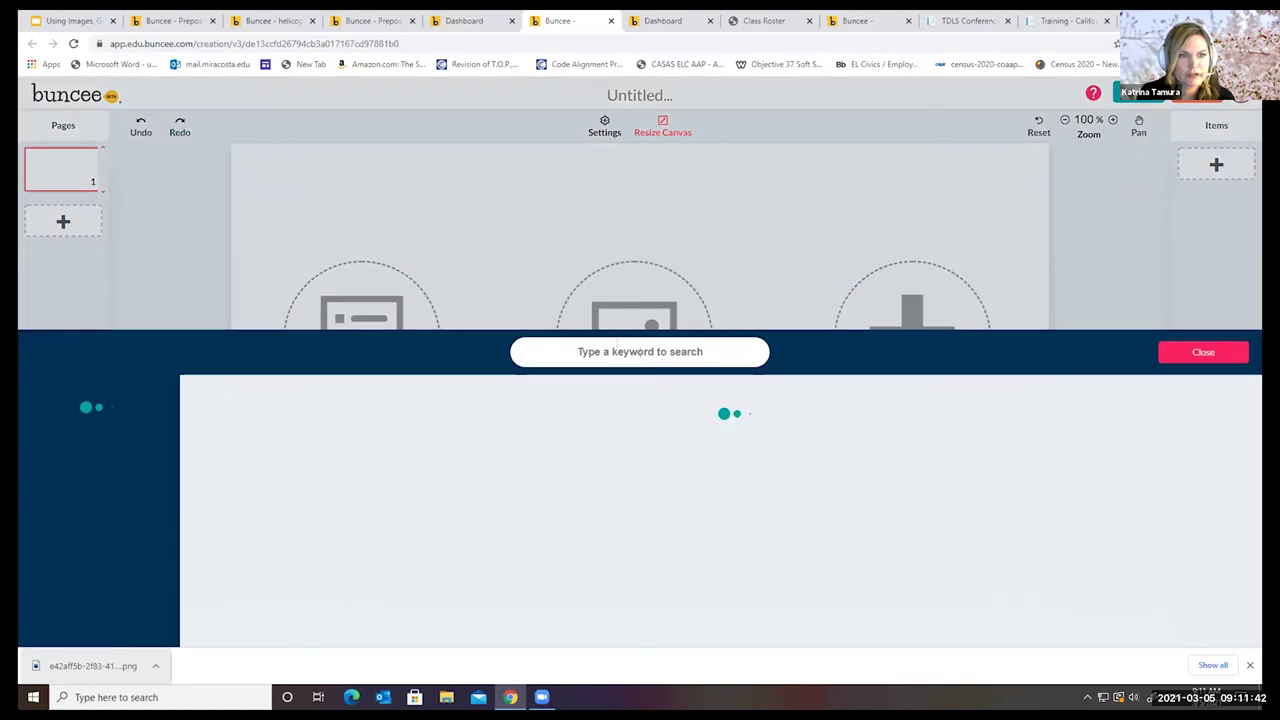
scroll(522, 547, down, 5)
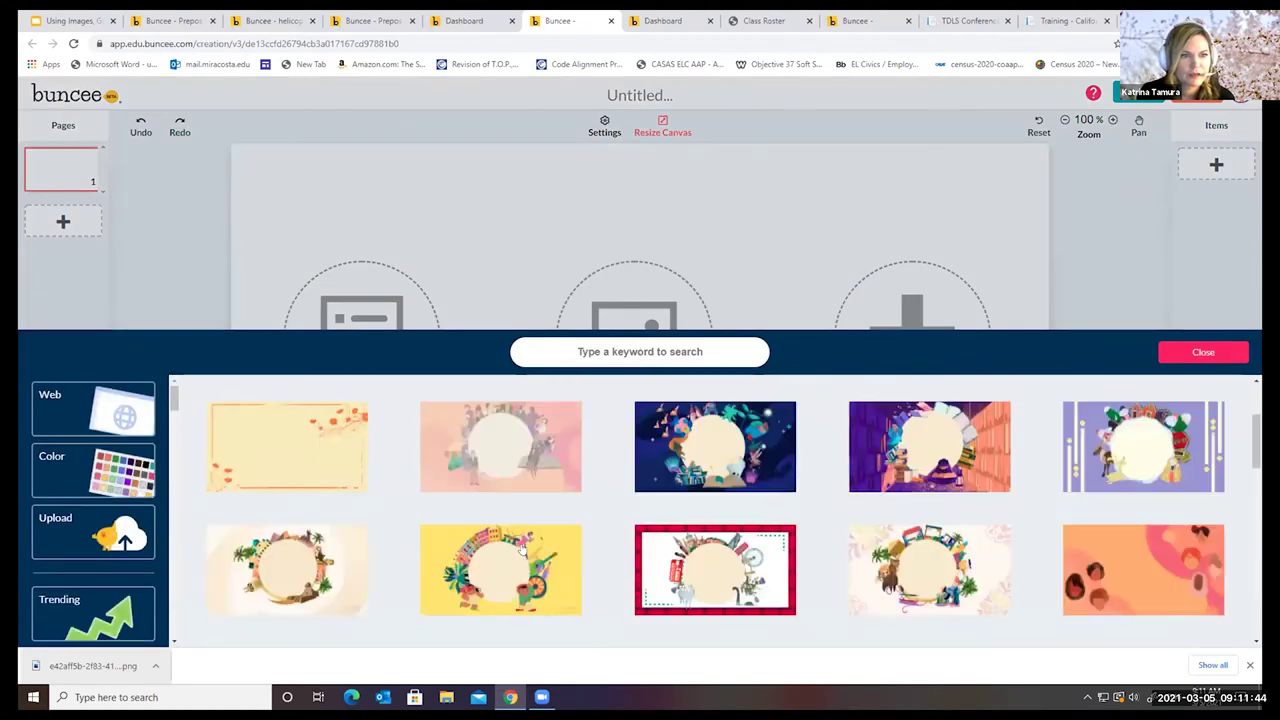
scroll(522, 547, down, 5)
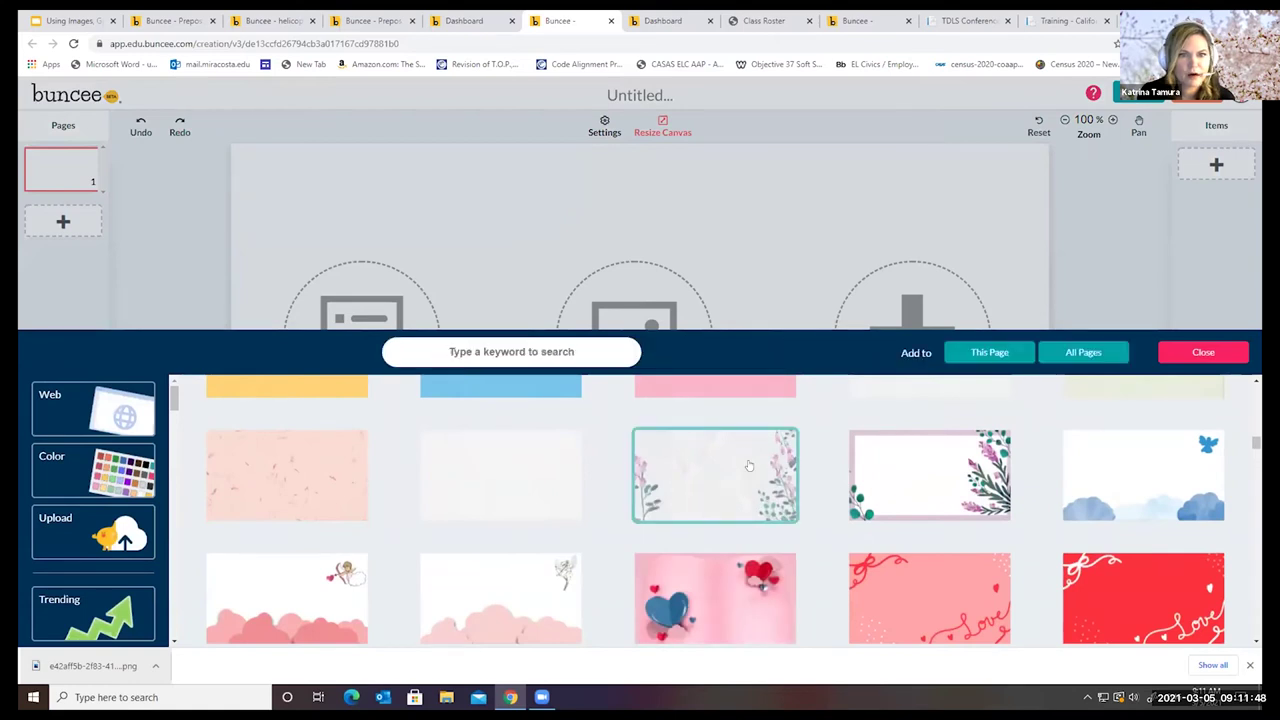
click(692, 497)
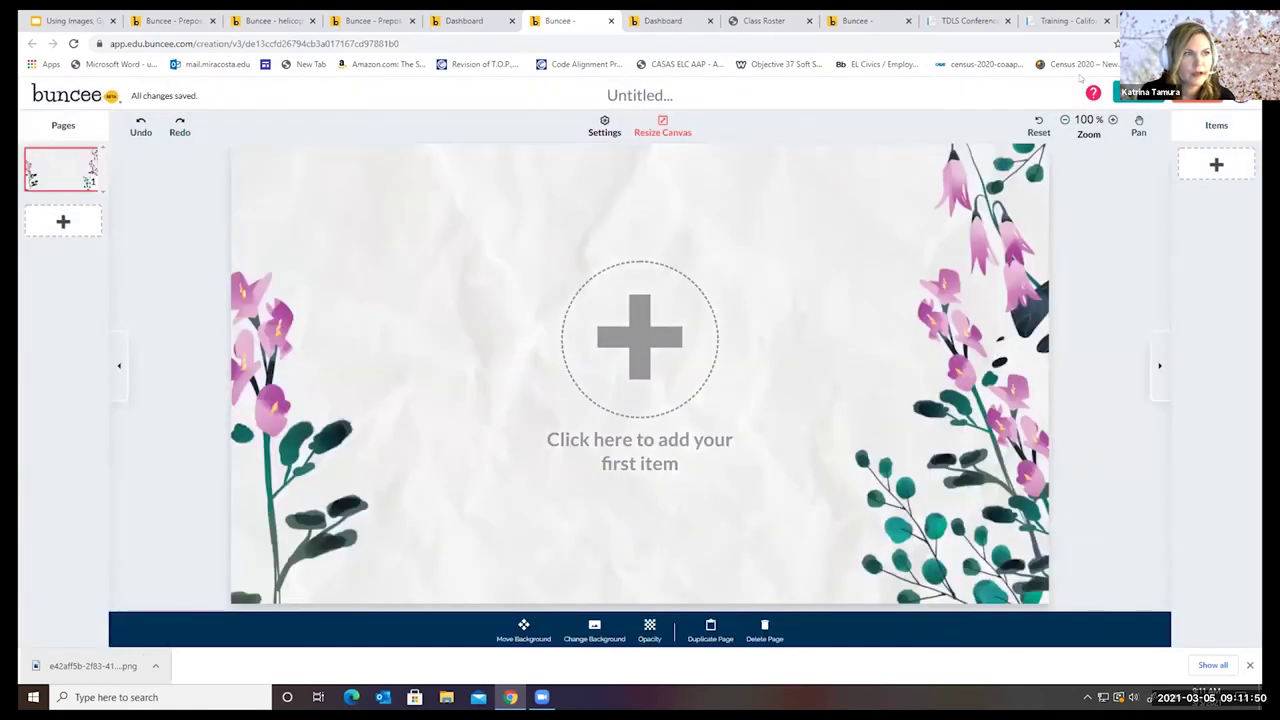
Add a text box to page 1 with a greeting that introduces the author by name.
click(1216, 165)
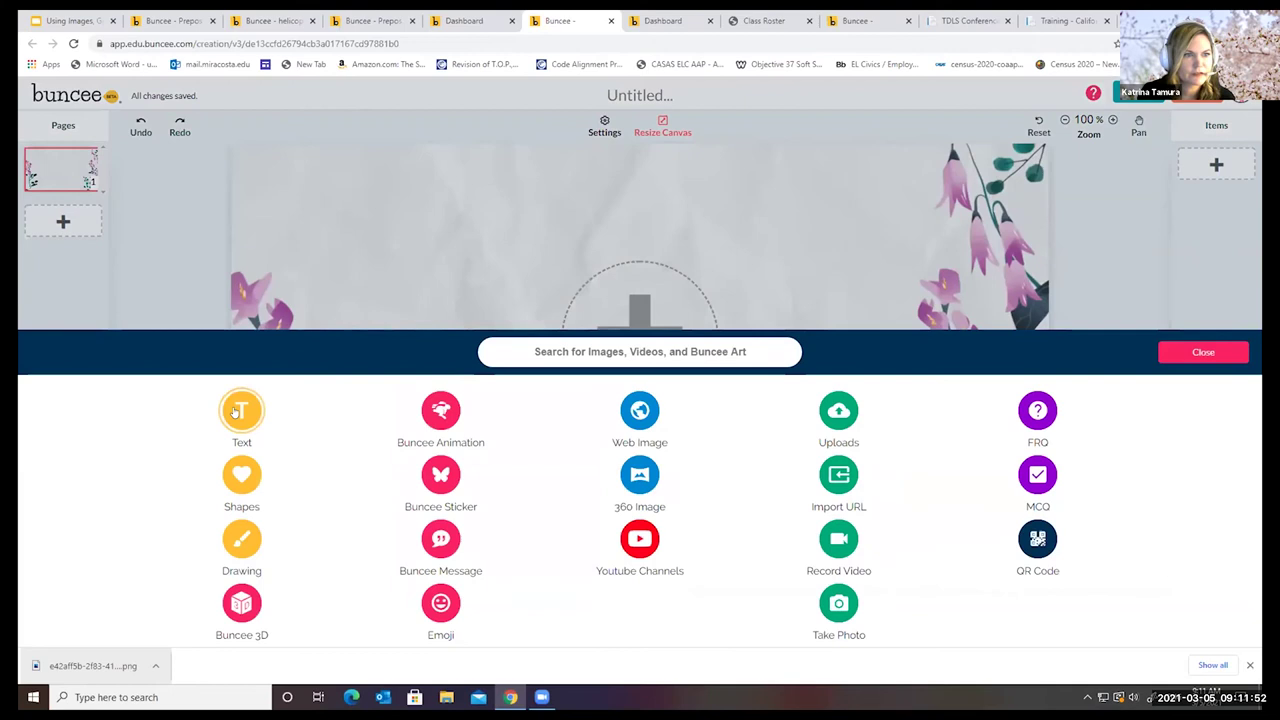
click(241, 410)
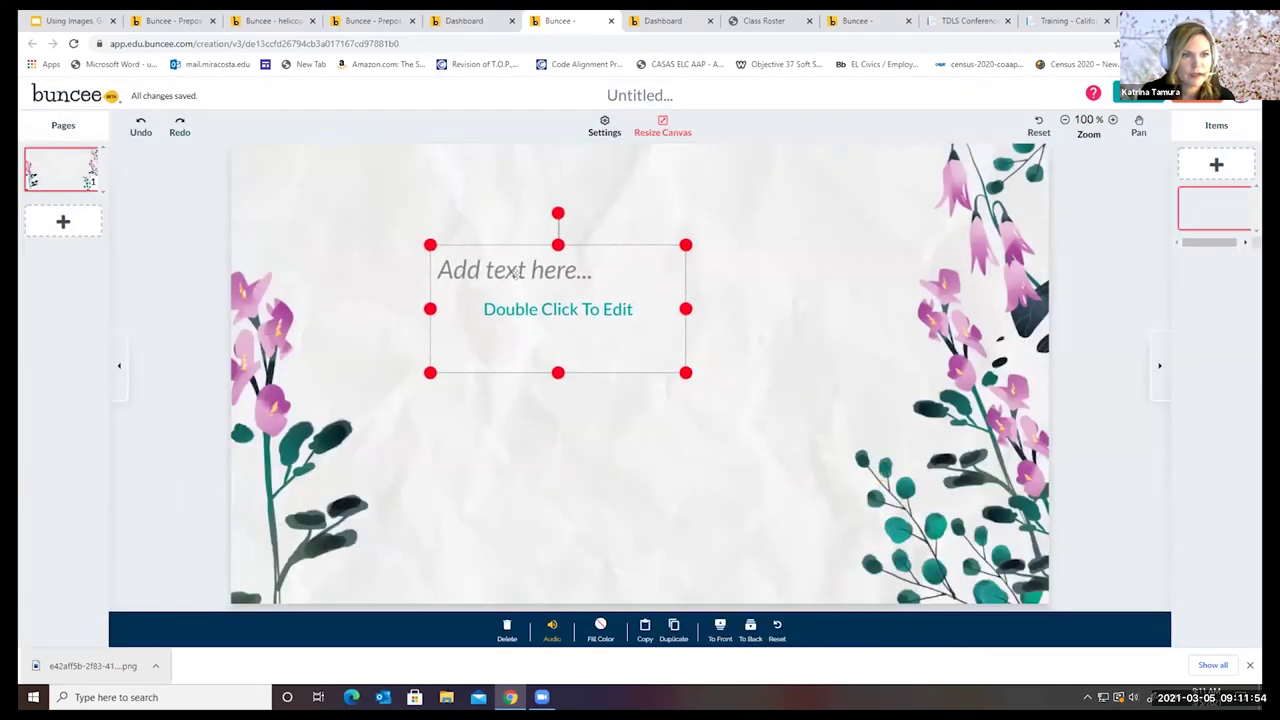
double_click(498, 266)
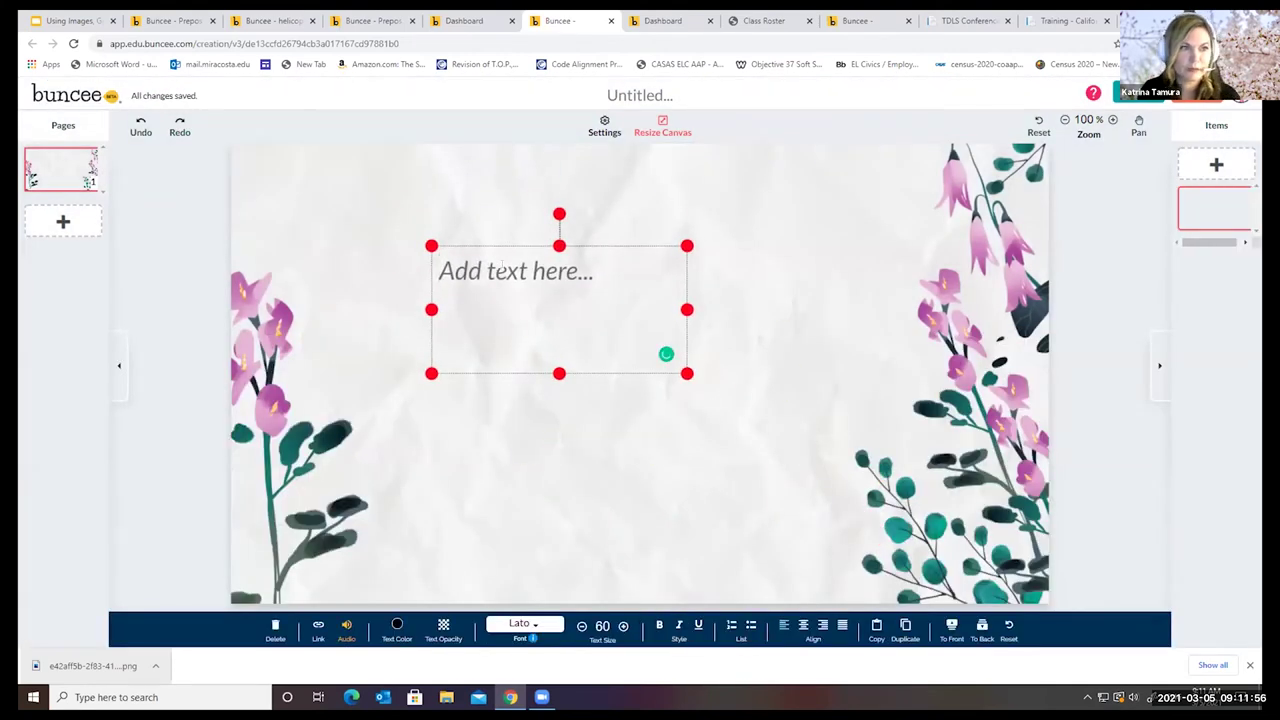
text(Hi,)
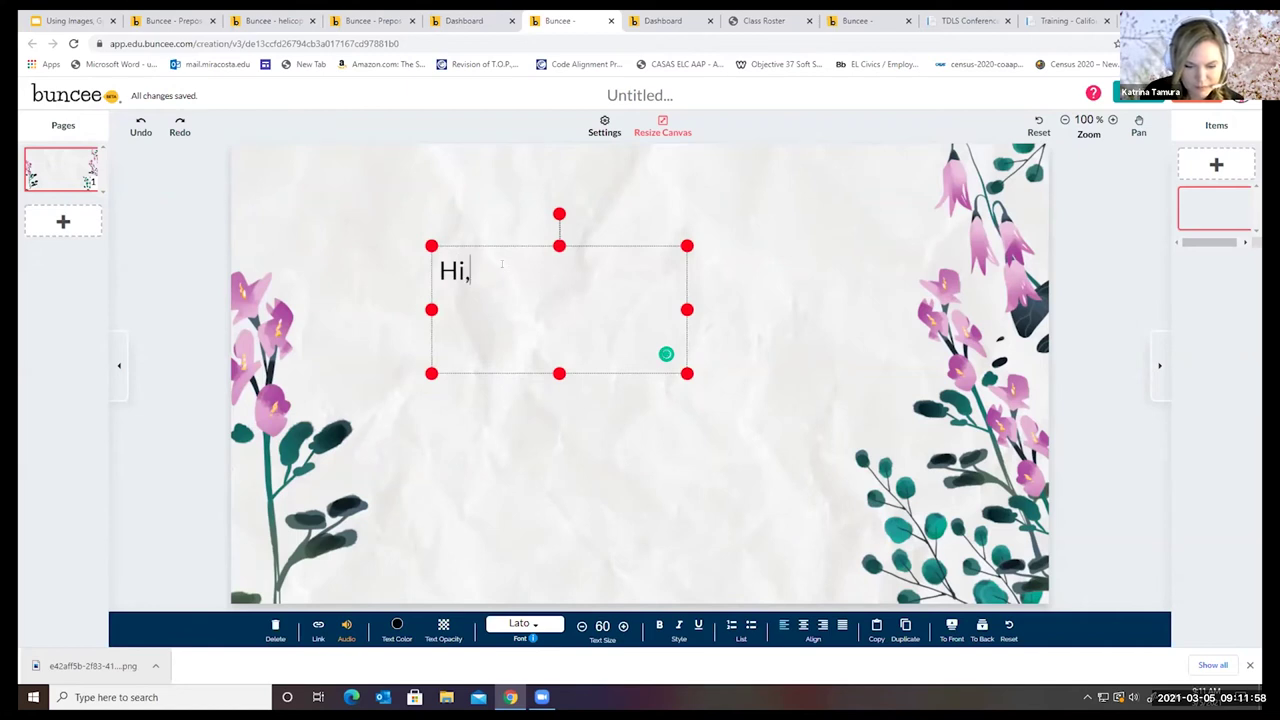
text( I am)
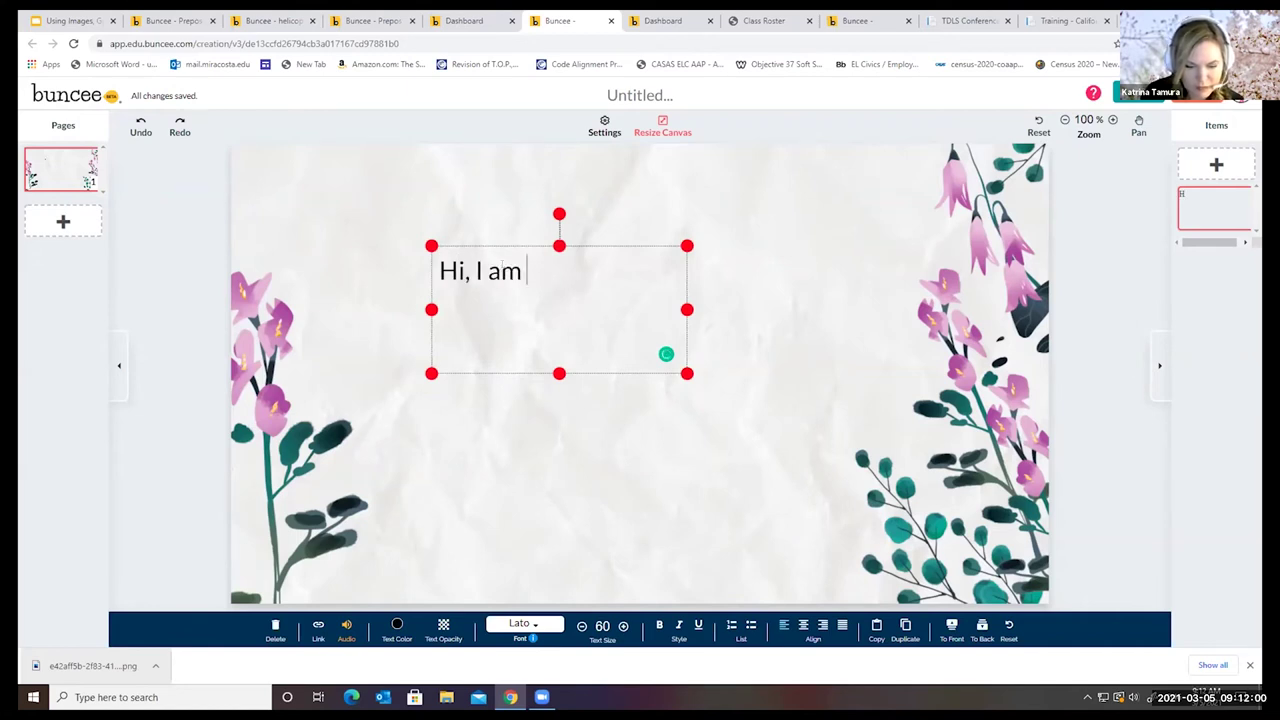
text( Katrina.)
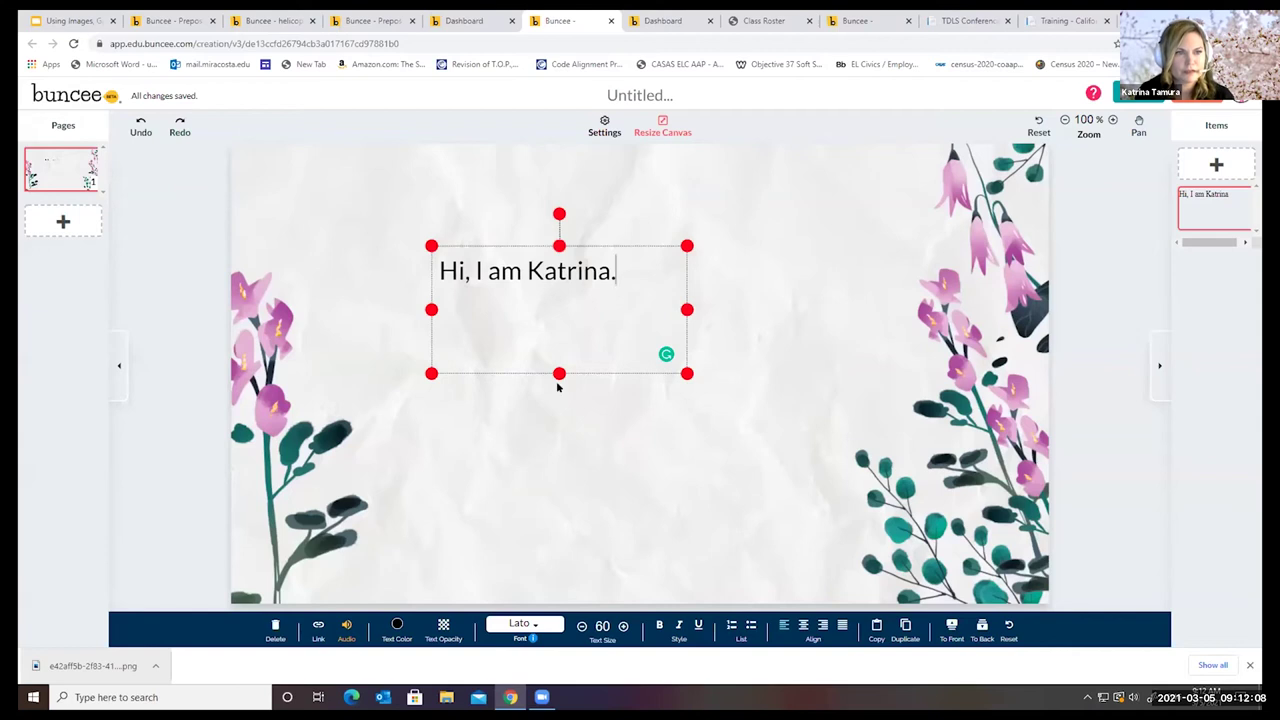
click(1216, 164)
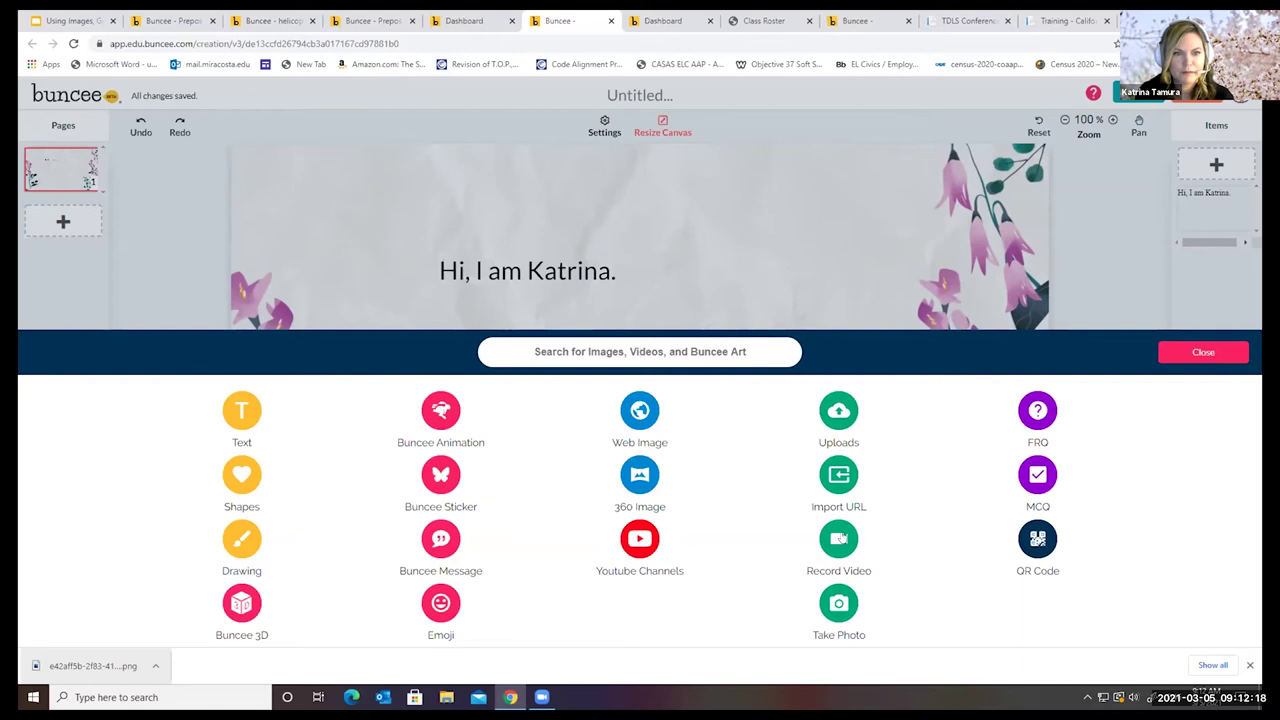
Try Record Video from the add-item panel, then return to the Buncee dashboard tab.
click(843, 538)
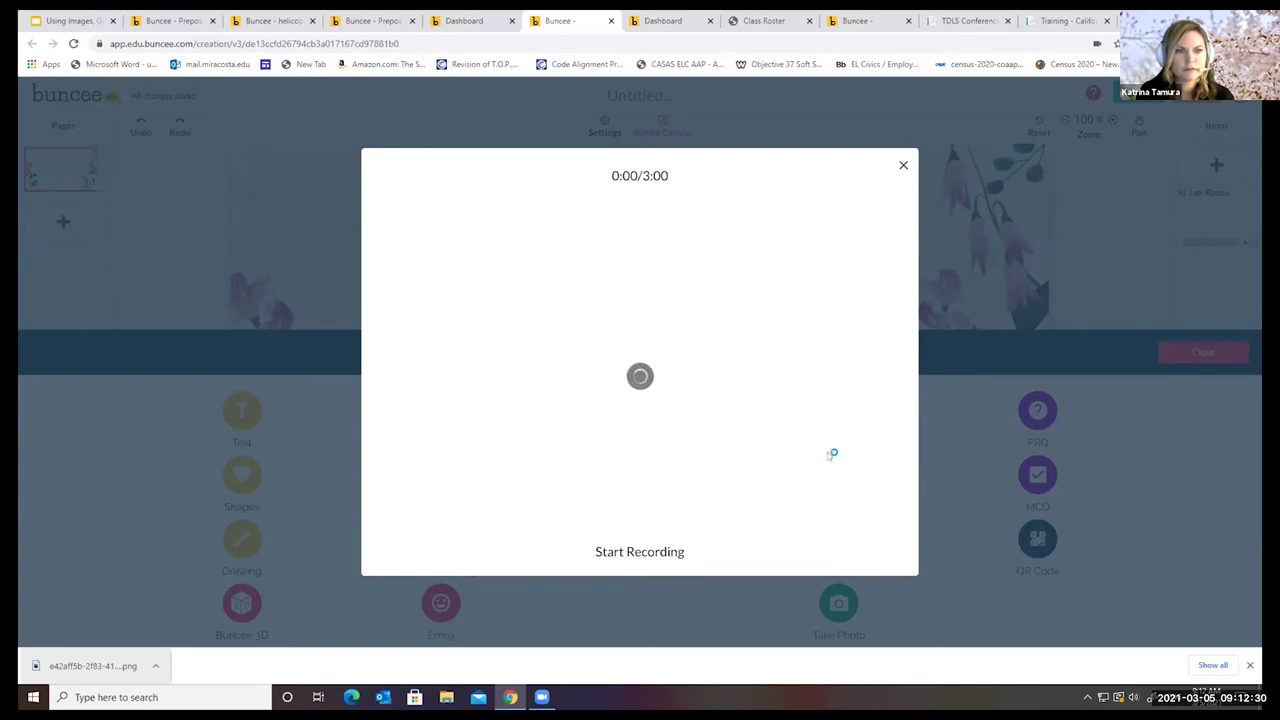
click(467, 20)
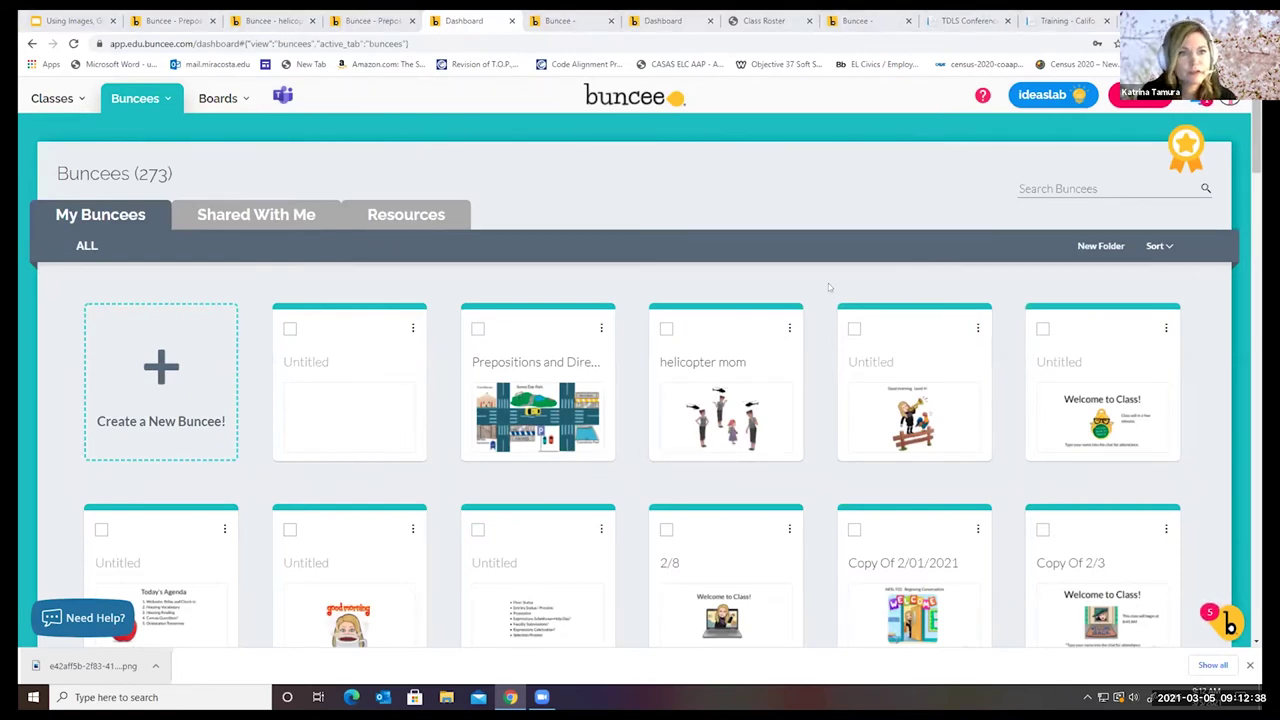
Switch between the Buncee tabs, then view the Class Roster login card PDF.
click(558, 19)
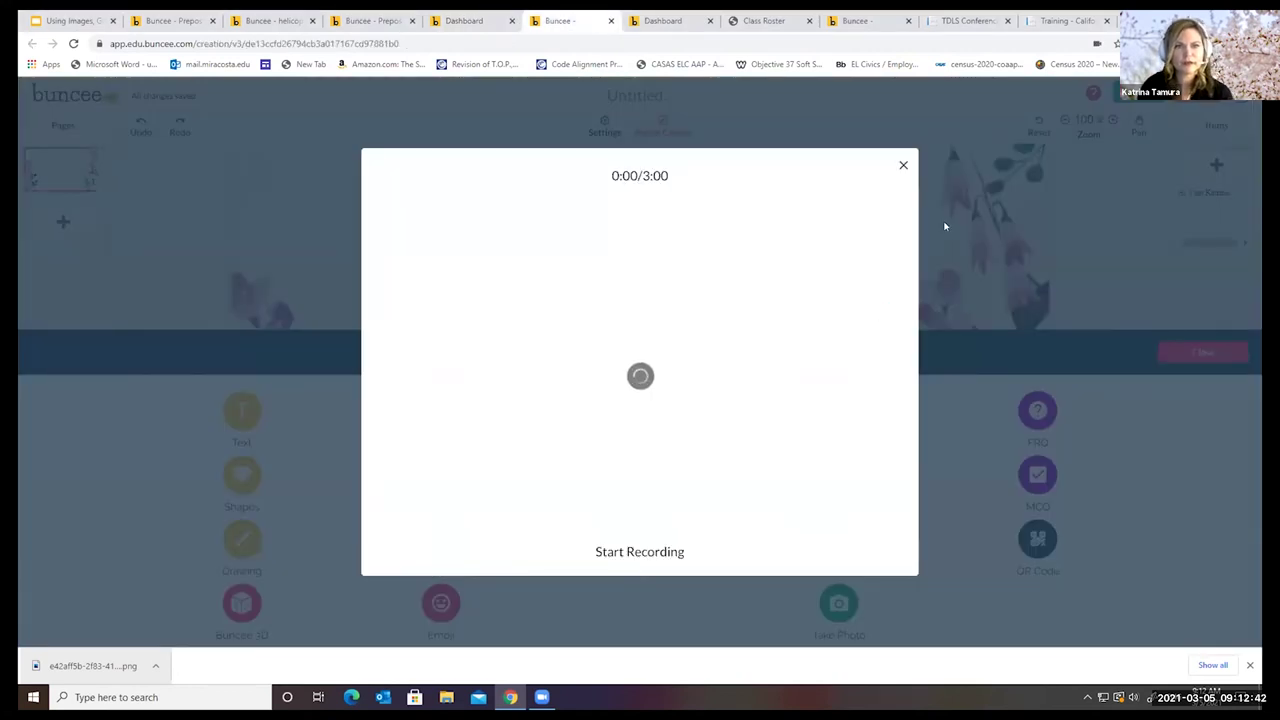
click(452, 21)
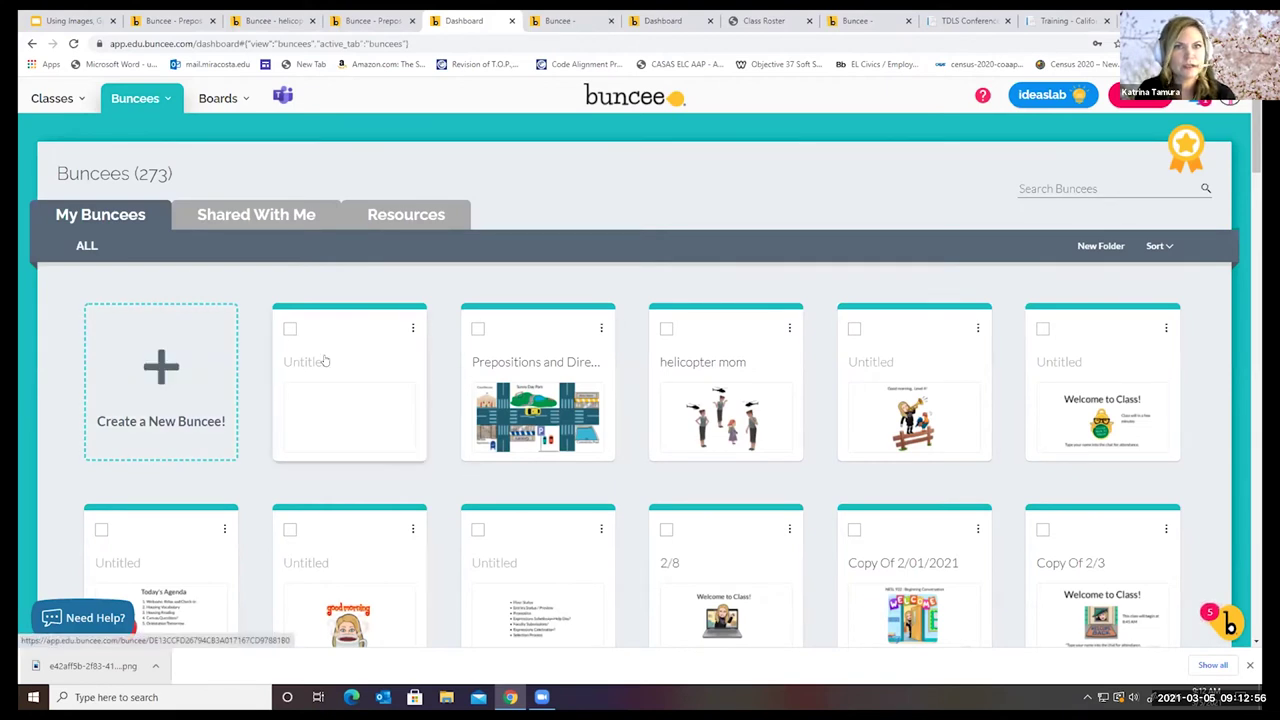
click(780, 21)
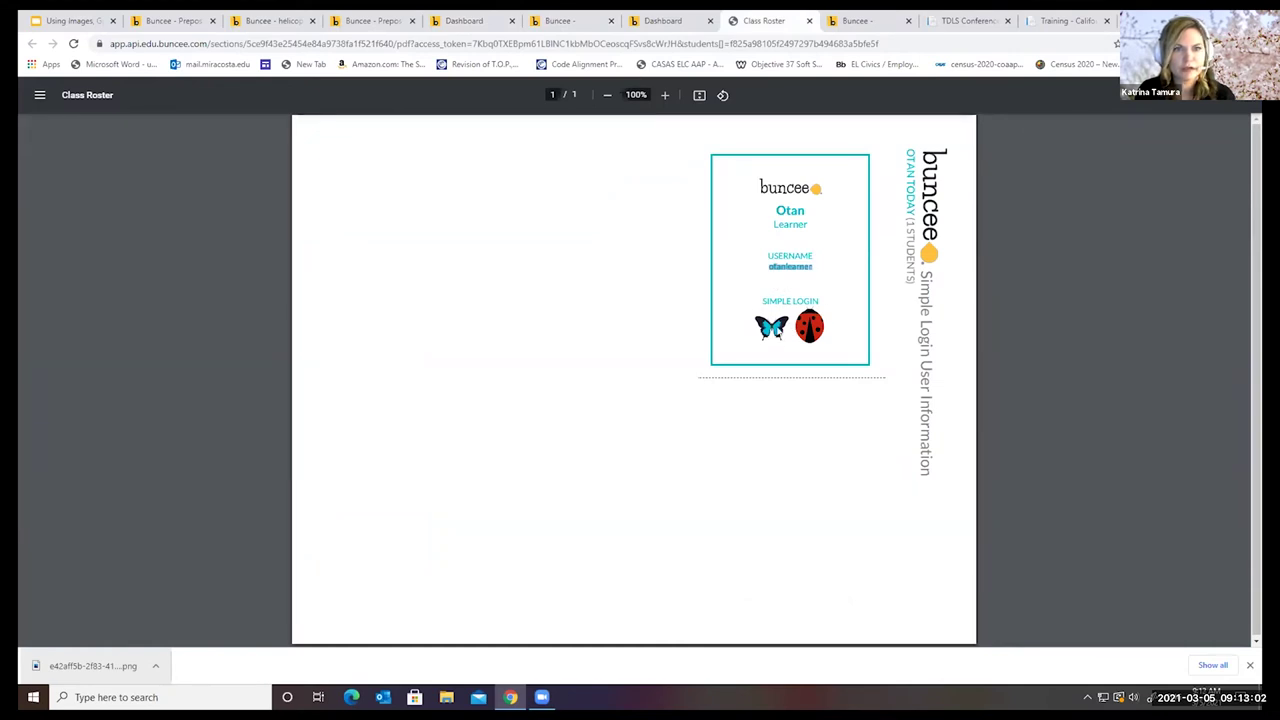
Zoom the roster login card to 200%, then go back to Google Slides.
click(665, 95)
click(665, 95)
click(665, 95)
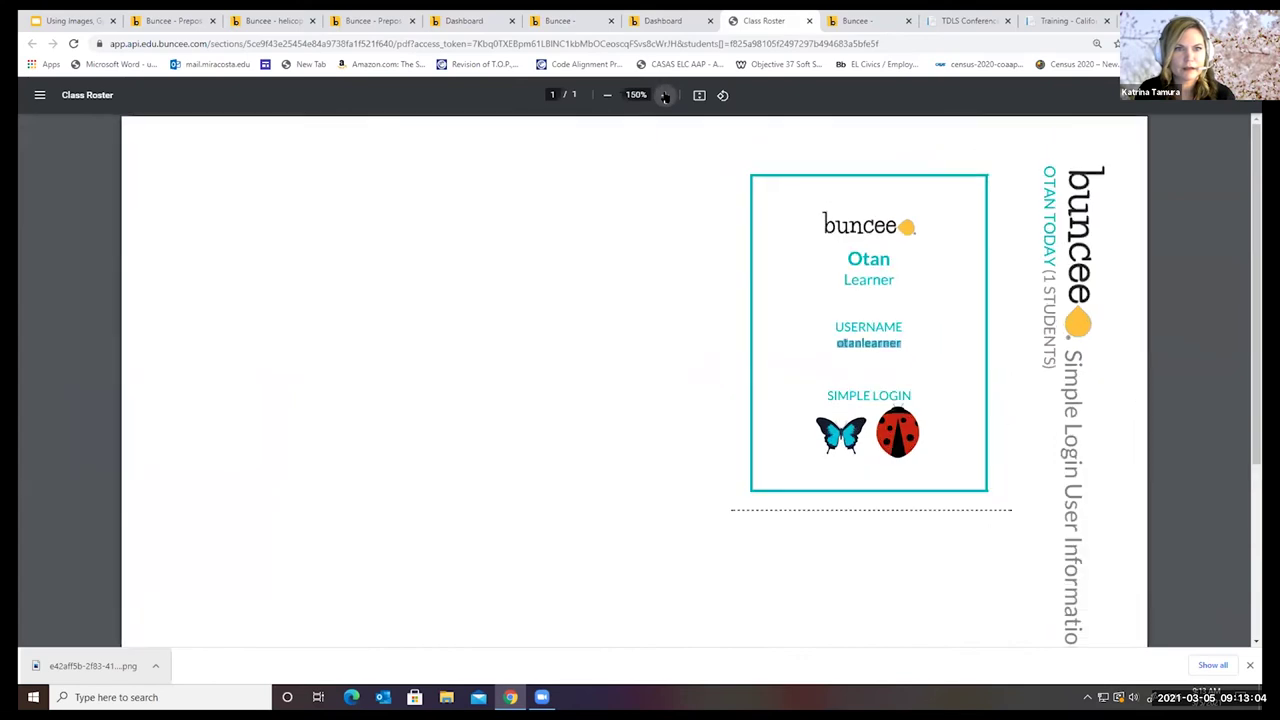
click(665, 95)
click(665, 95)
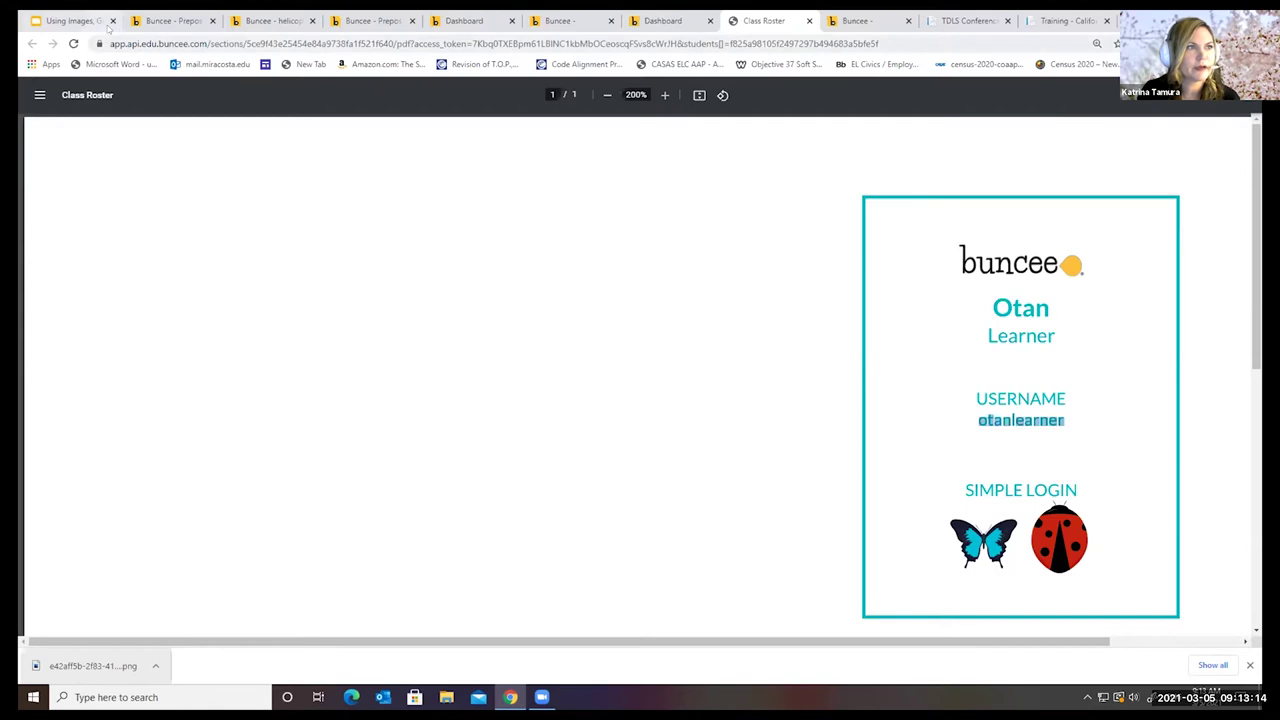
click(77, 20)
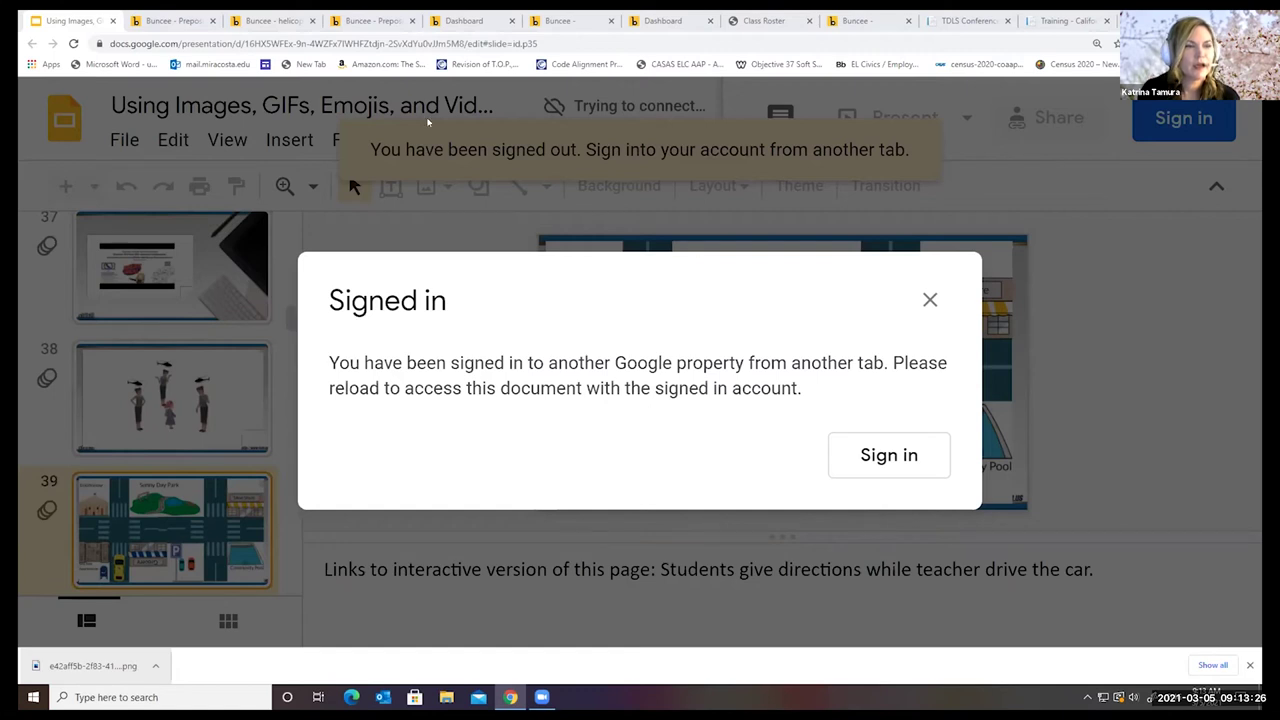
Open page 3 of the Prepositions and Directions Buncee.
click(267, 22)
click(172, 21)
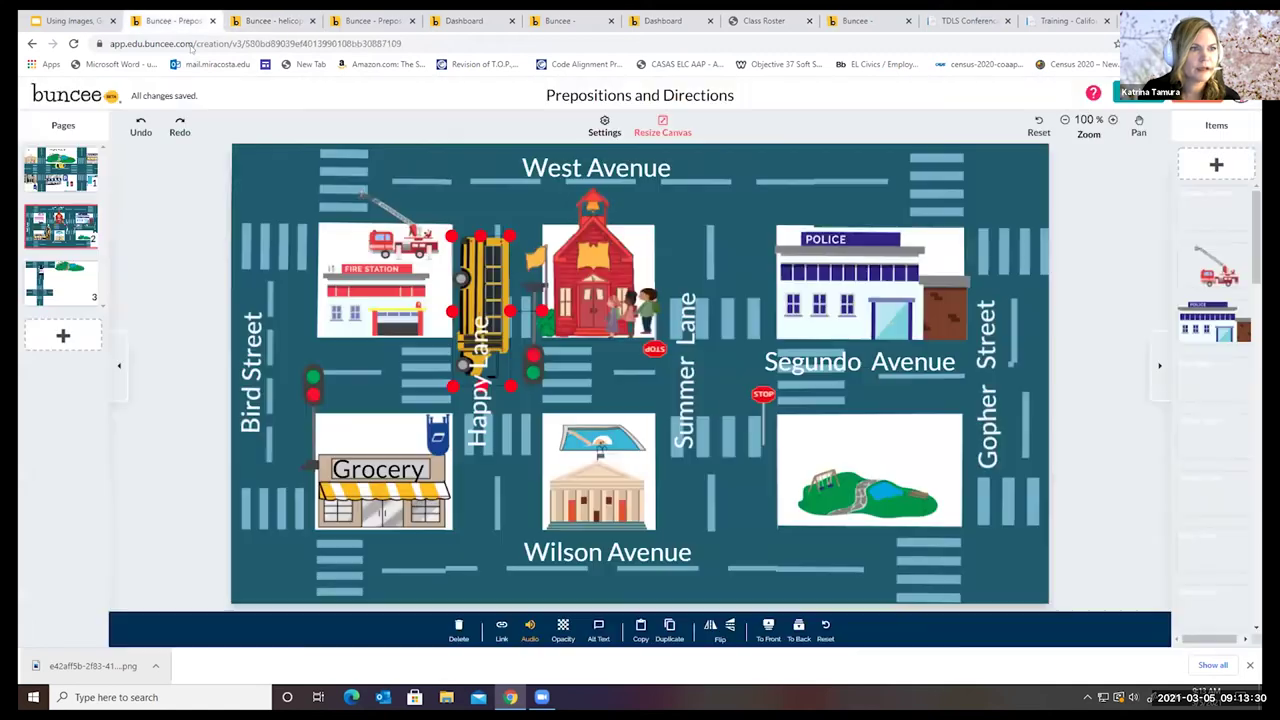
click(57, 290)
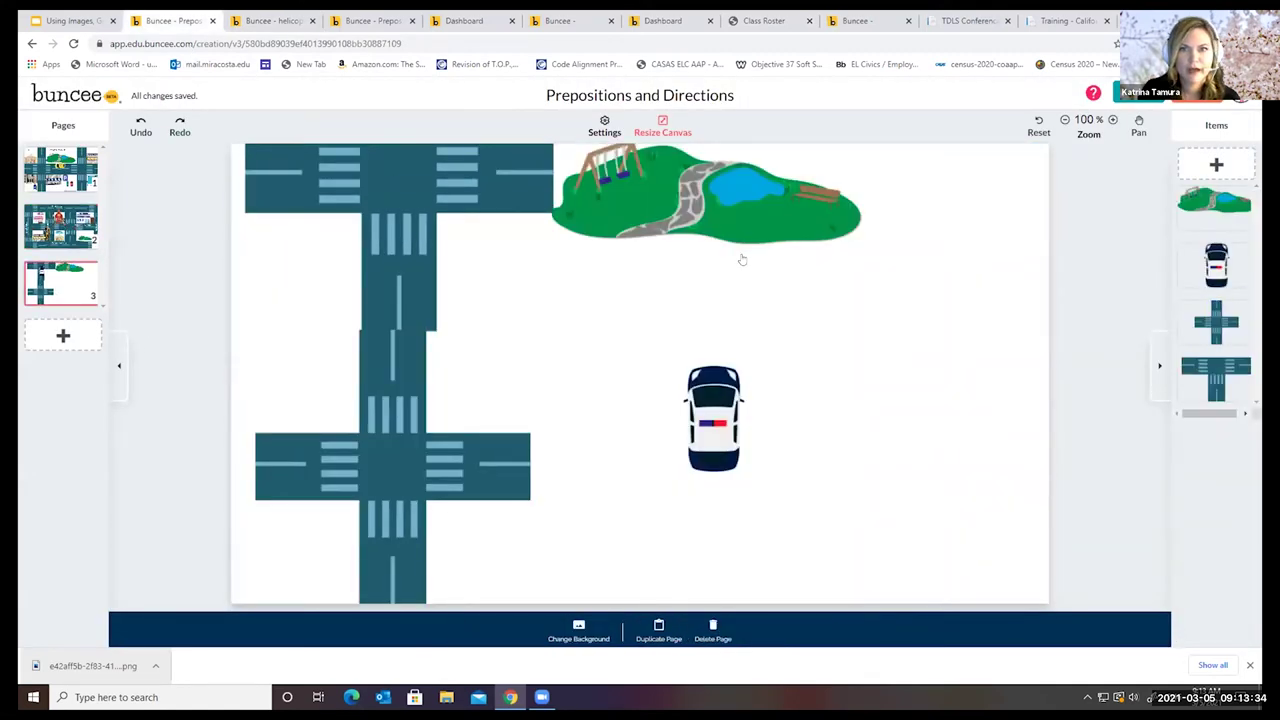
Search art for 'people', add the standing woman and pink-robed figures, then refresh.
click(1216, 164)
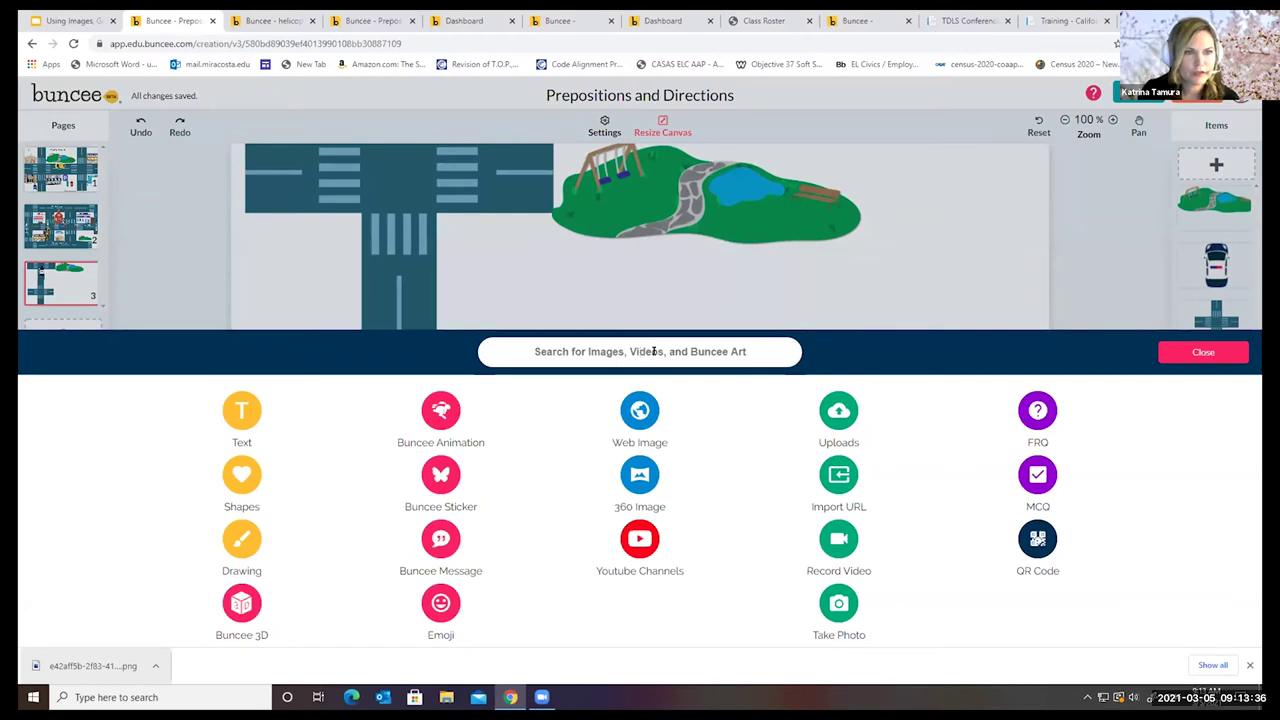
click(666, 352)
text(pe)
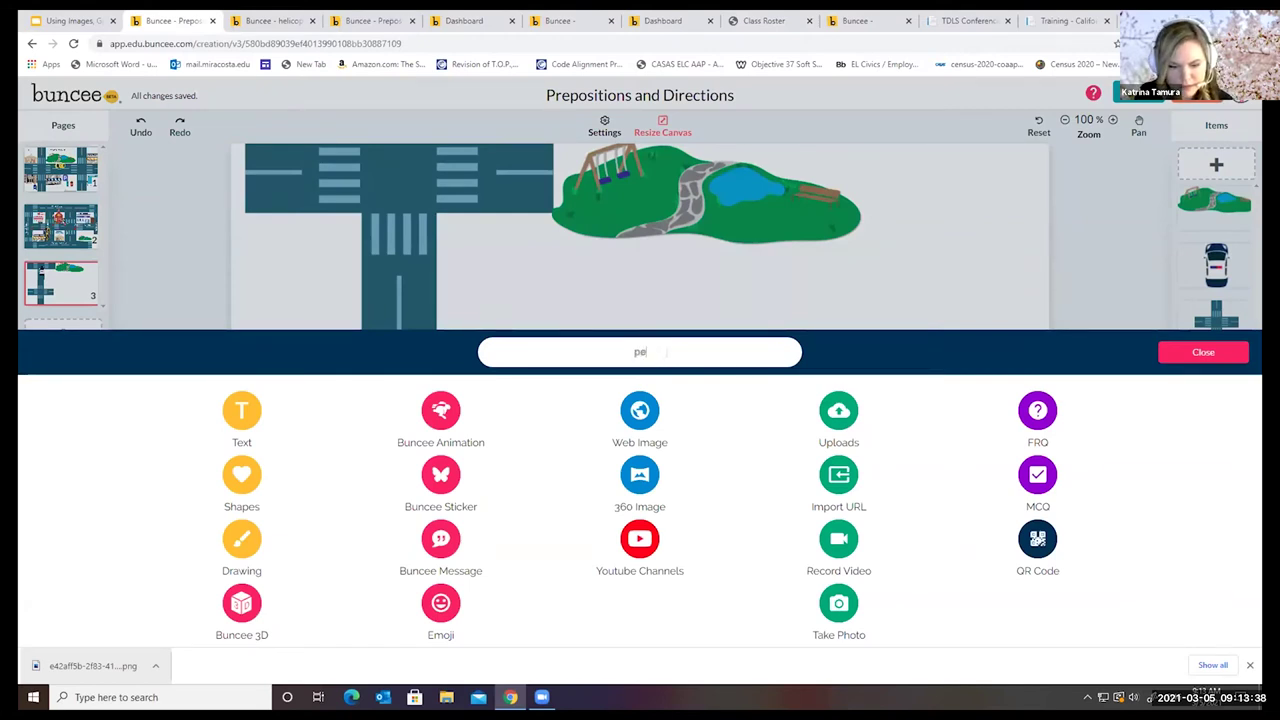
text(ople)
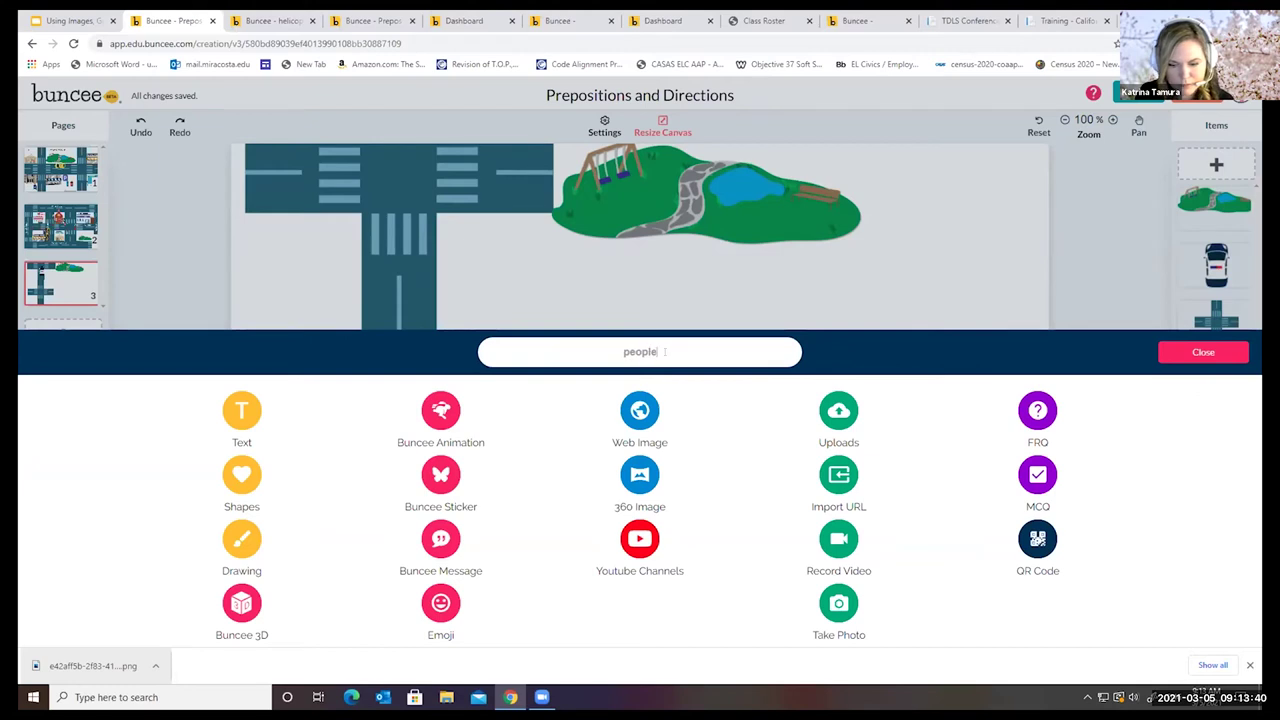
key(Return)
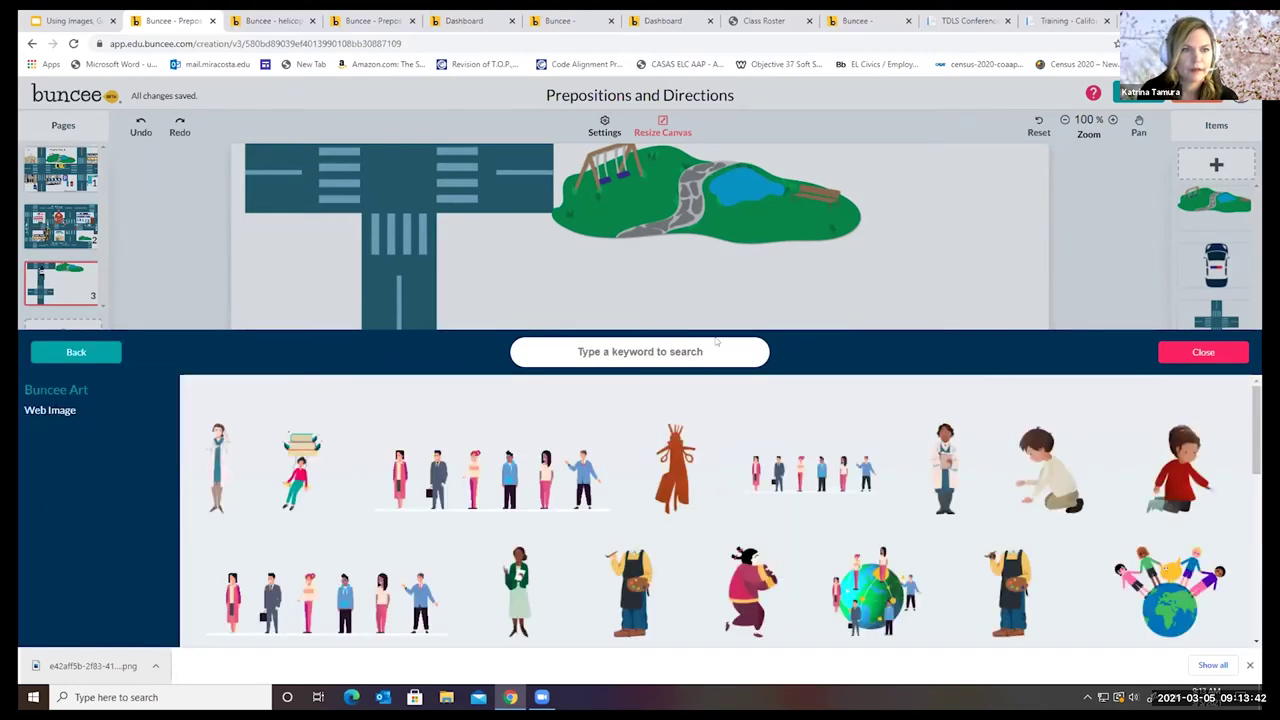
scroll(518, 500, down, 1)
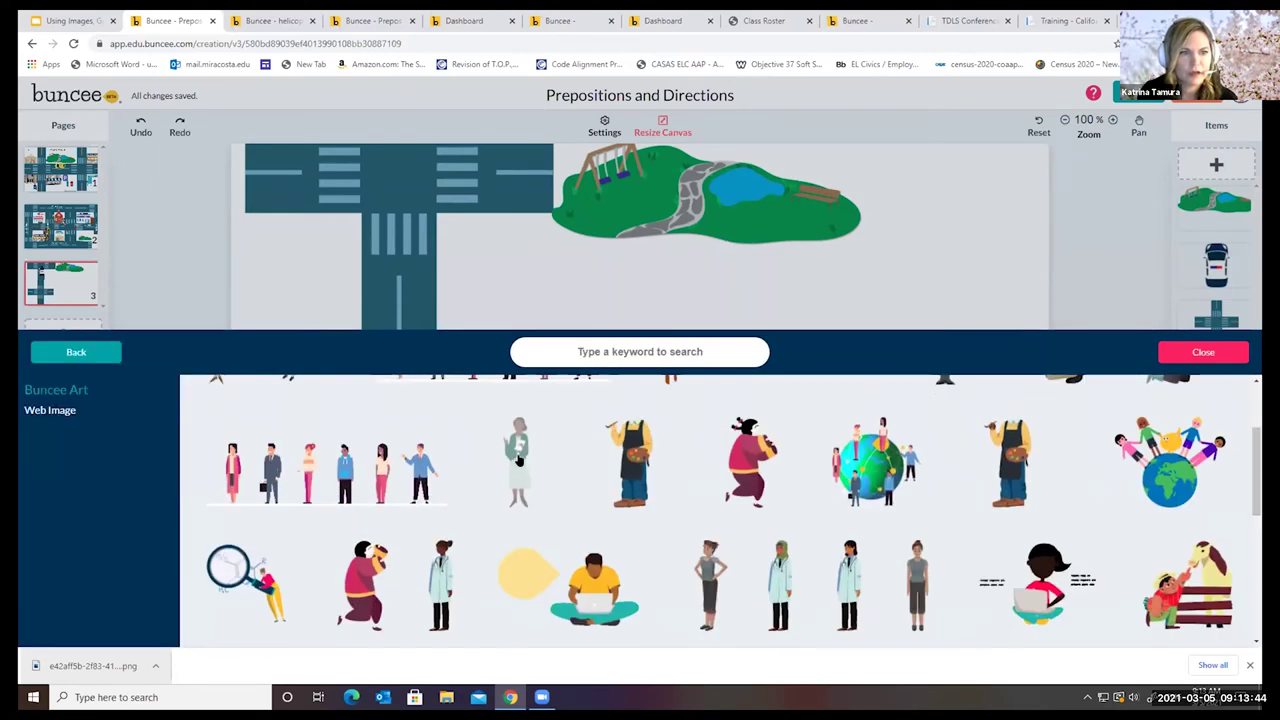
click(518, 460)
click(752, 460)
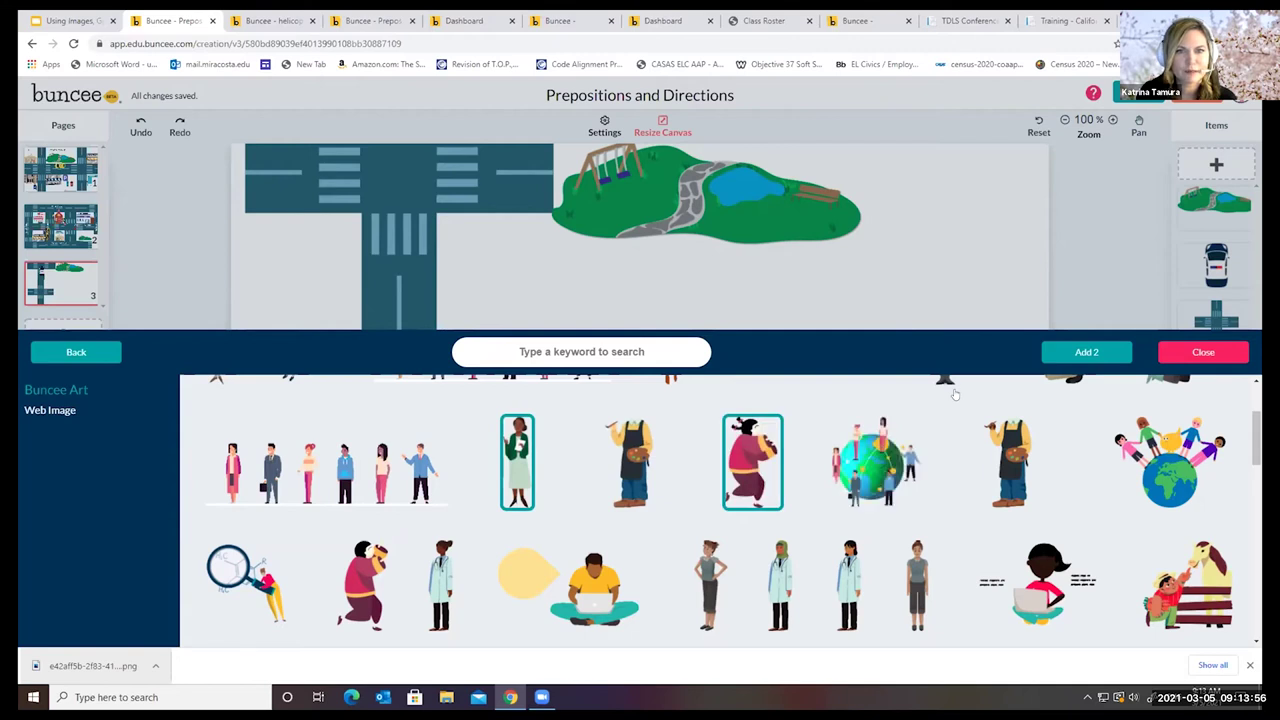
click(1070, 362)
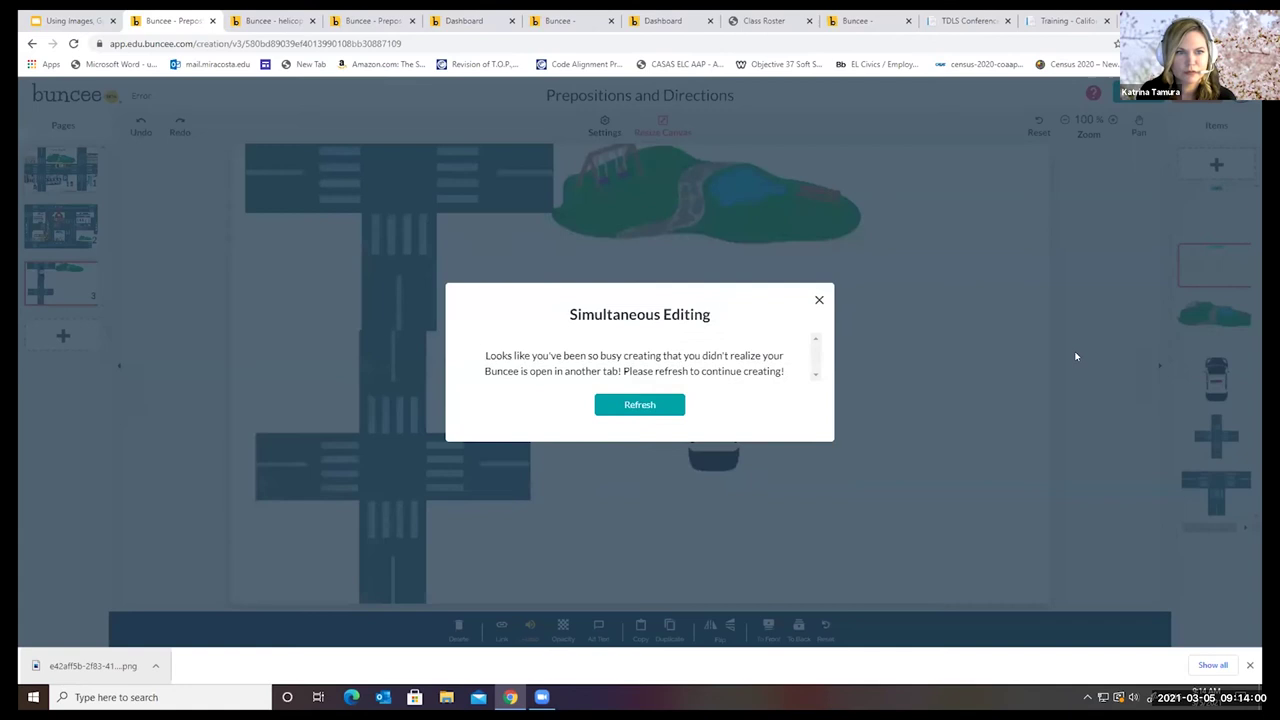
click(640, 461)
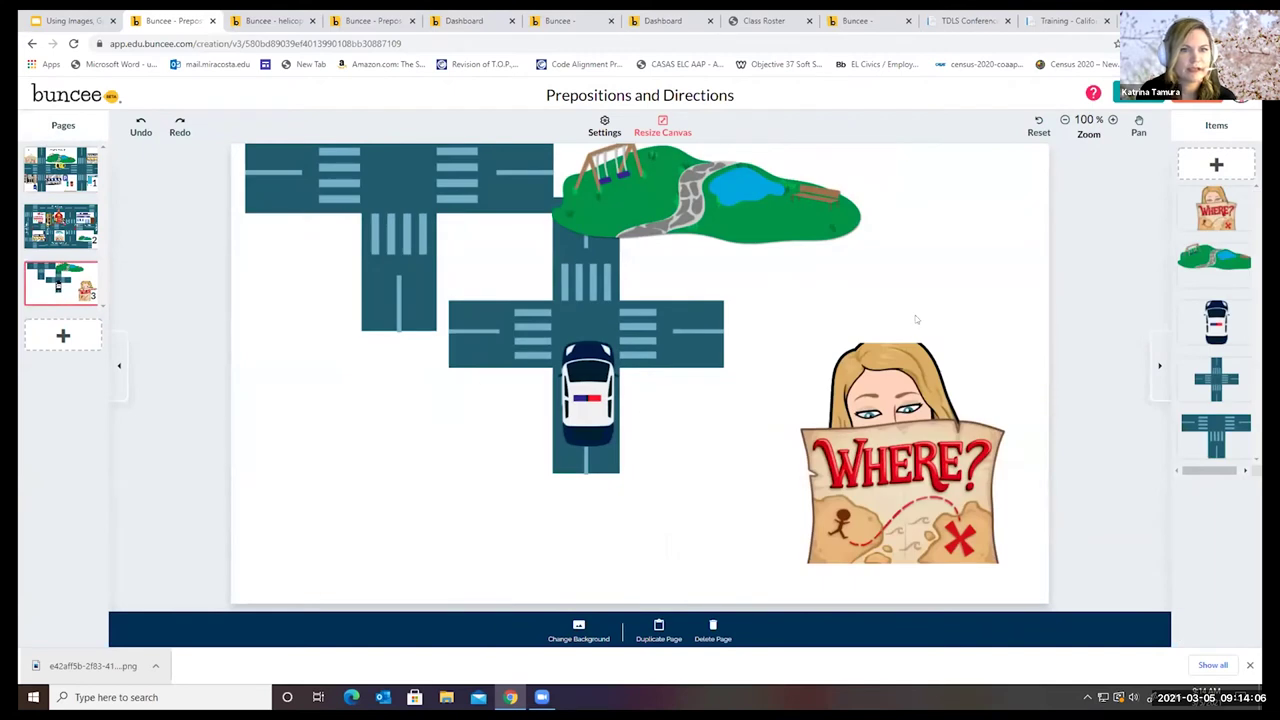
Search art for 'people' and add the standing doctor and kneeling boy to page 3.
click(1216, 165)
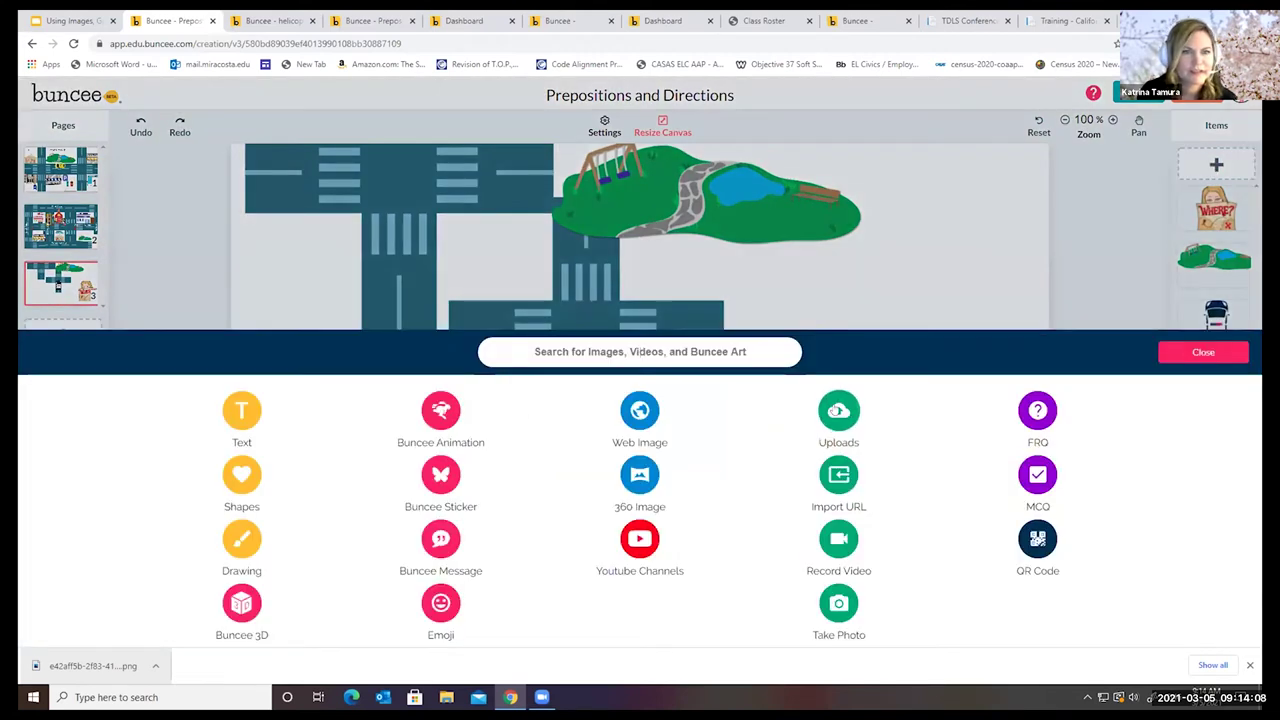
click(837, 408)
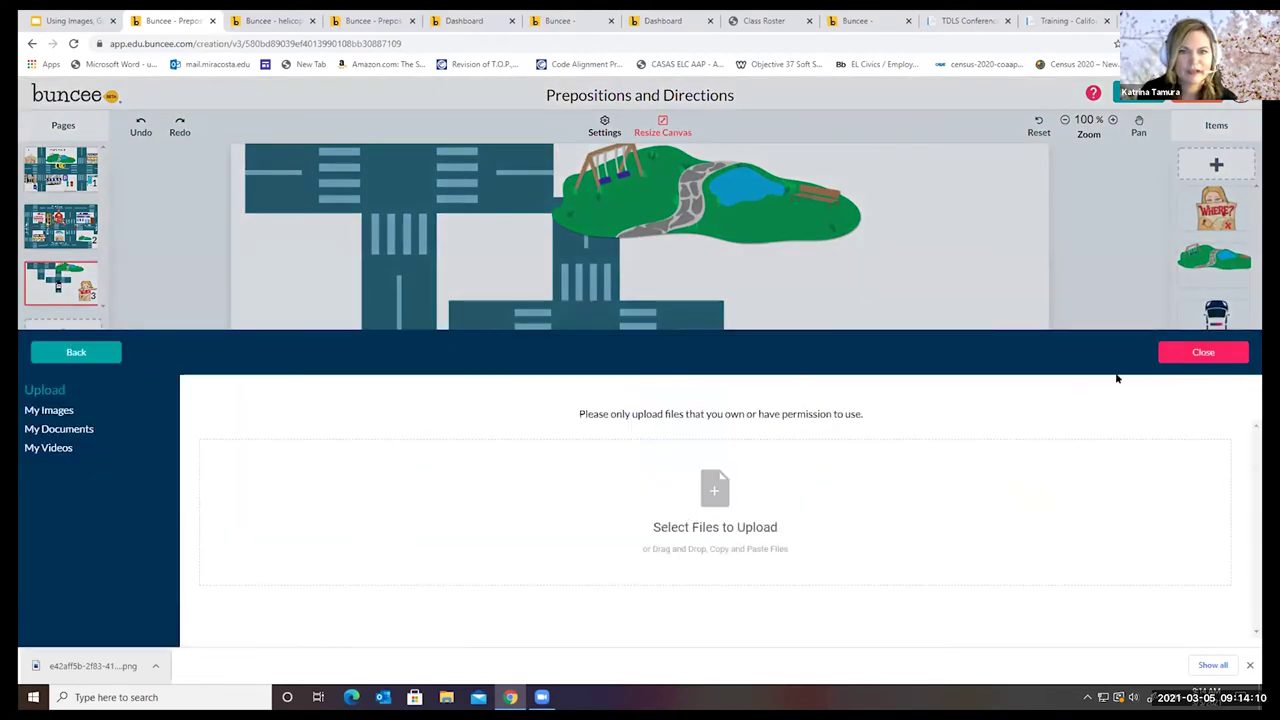
click(1234, 350)
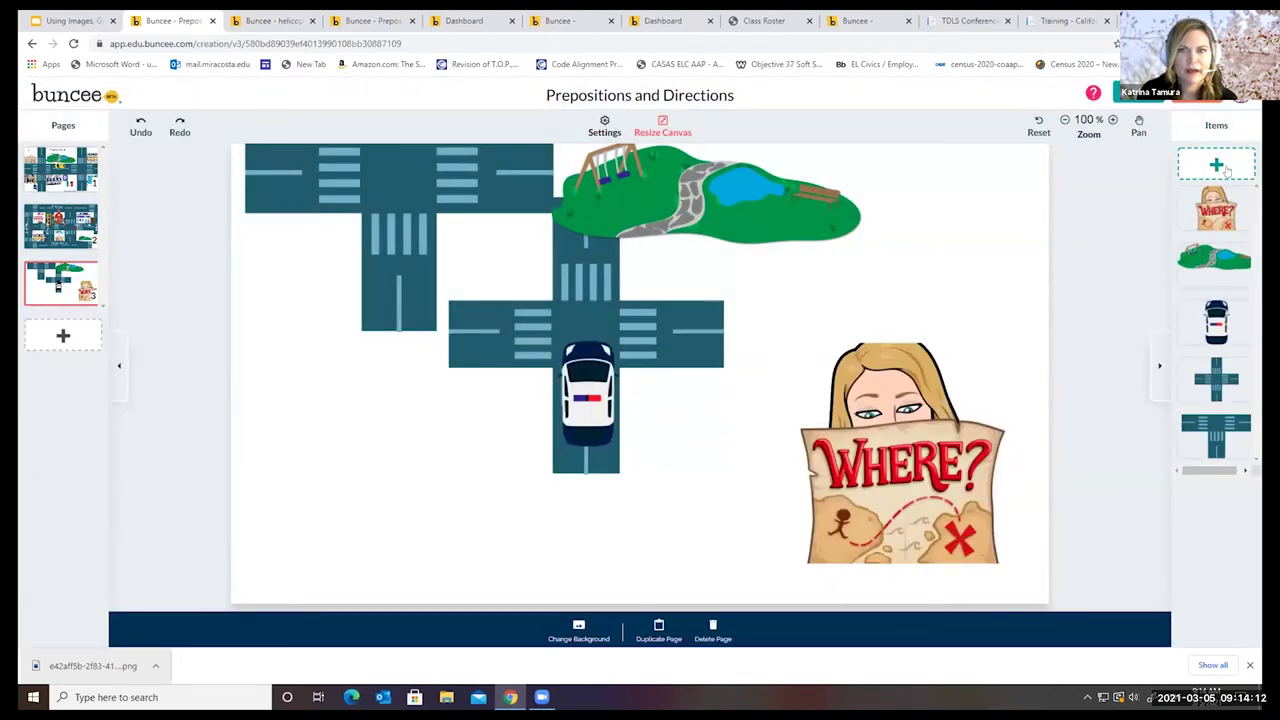
click(1216, 165)
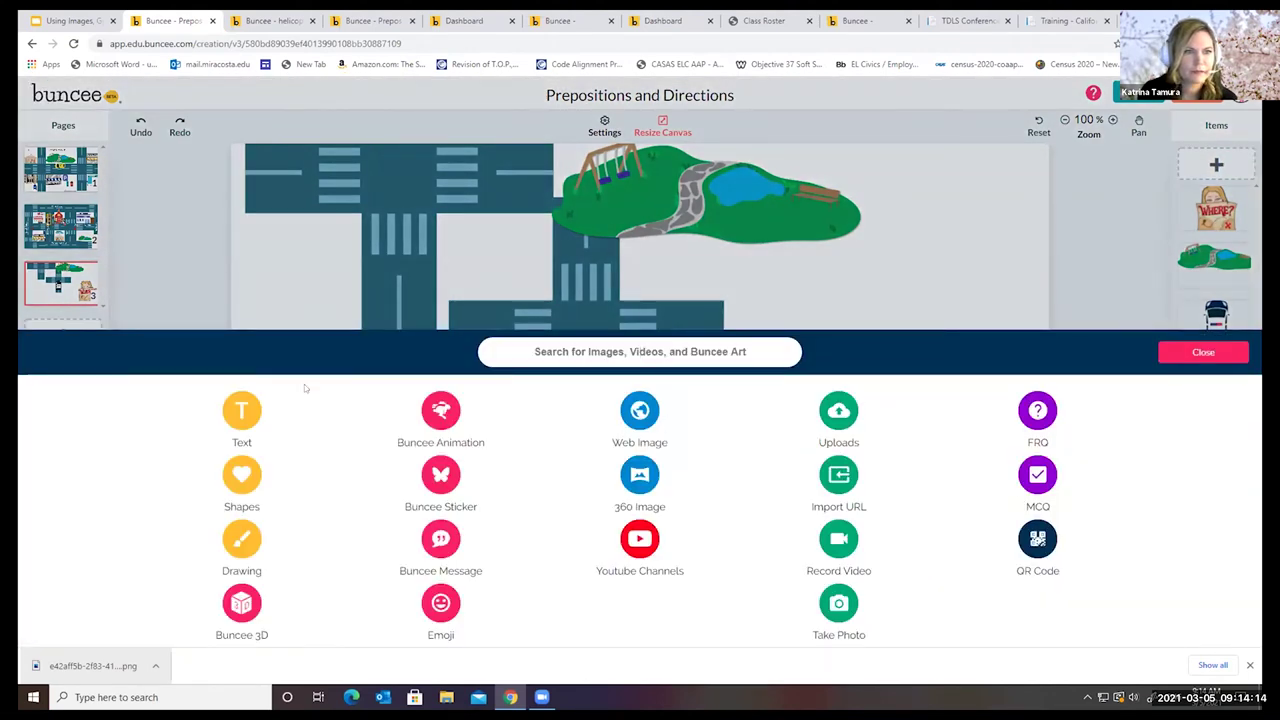
click(622, 349)
text(people)
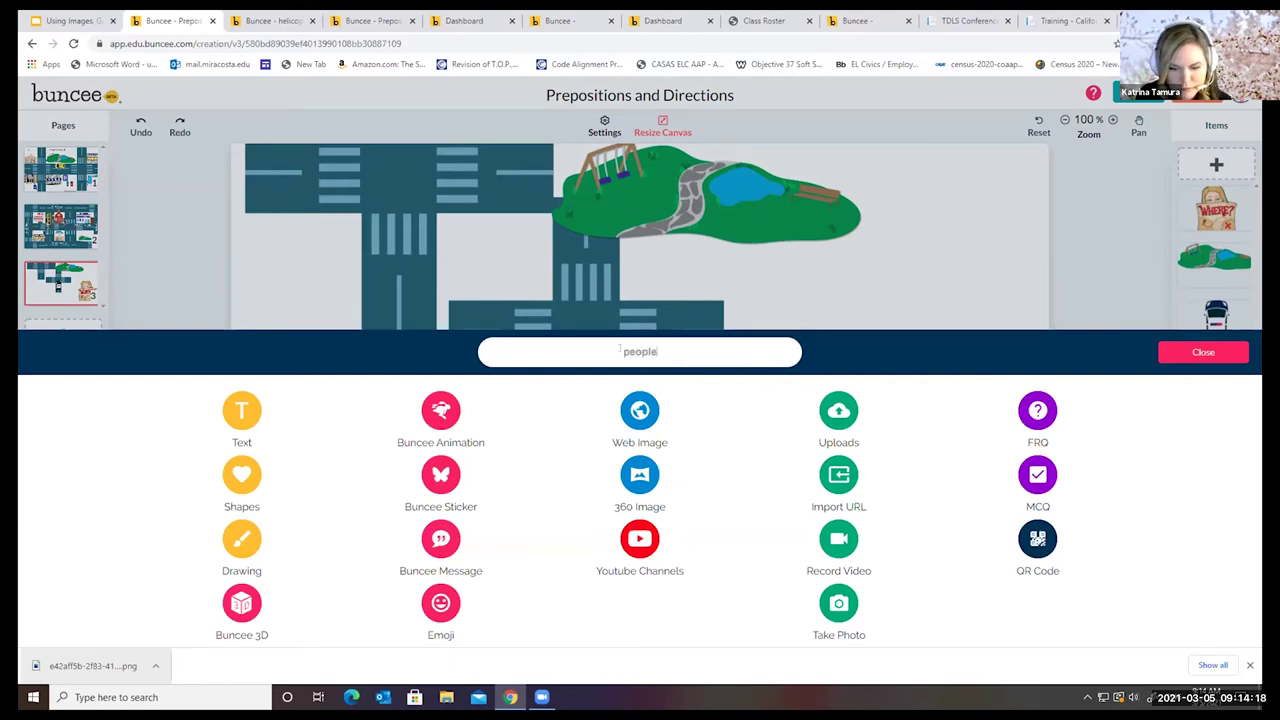
key(Return)
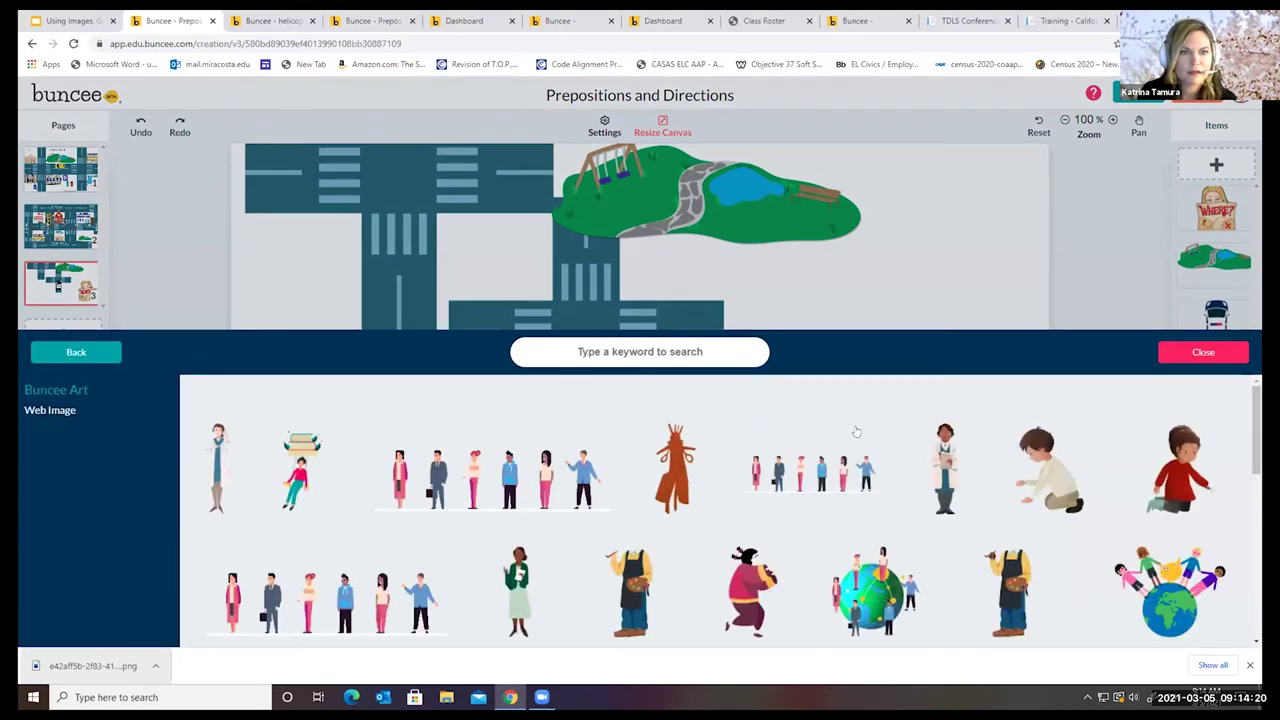
click(945, 468)
click(1048, 466)
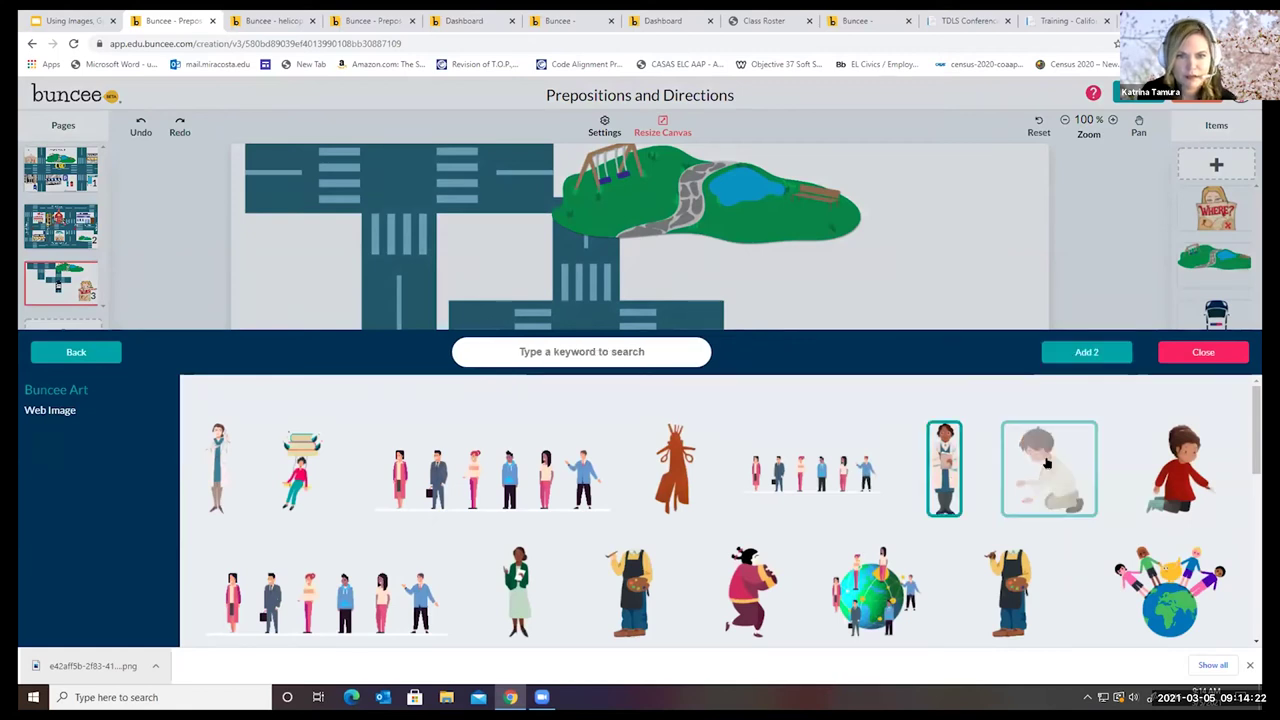
click(1088, 352)
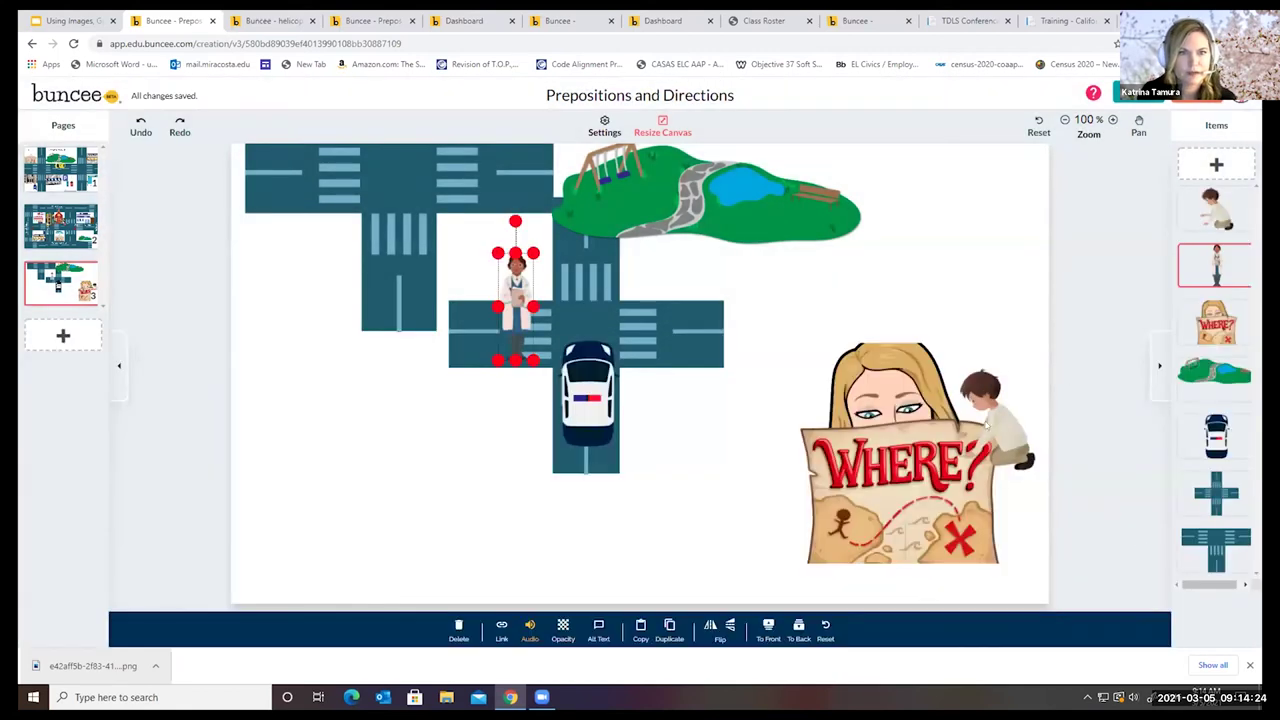
Move the kneeling boy and the doctor below the police car, then return to Google Slides.
drag(998, 420, 708, 512)
drag(500, 366, 453, 576)
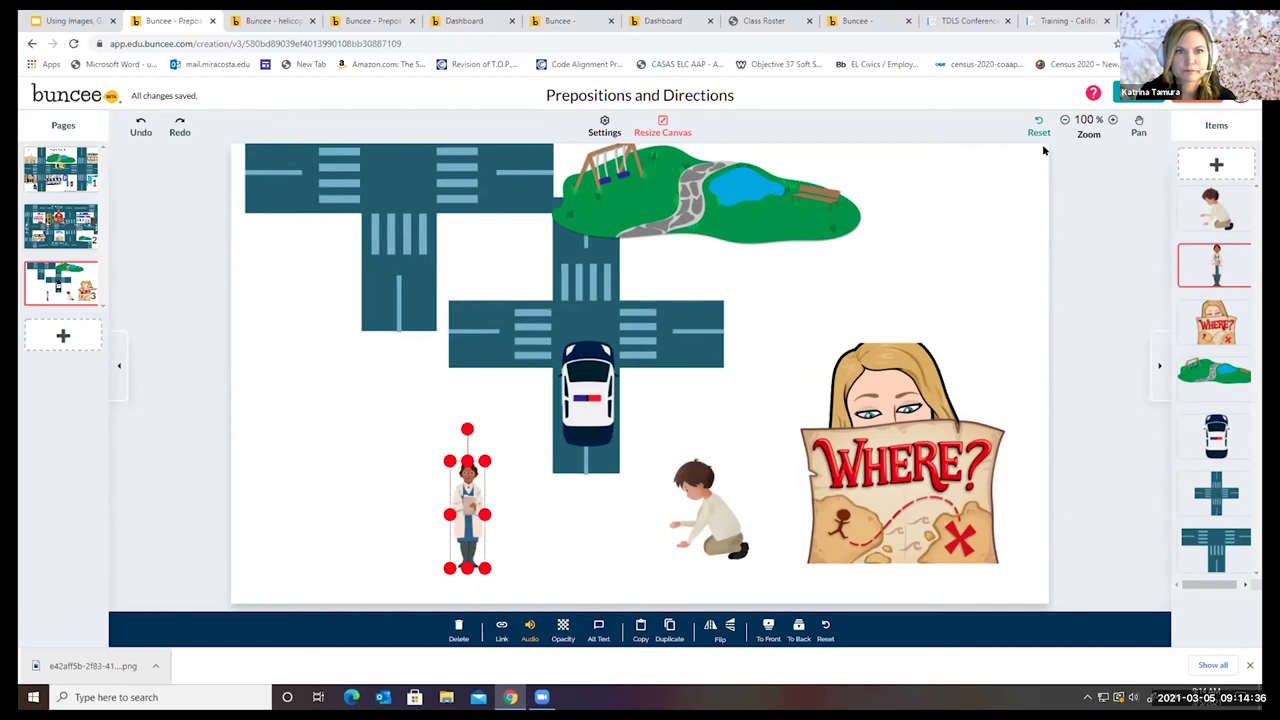
click(62, 22)
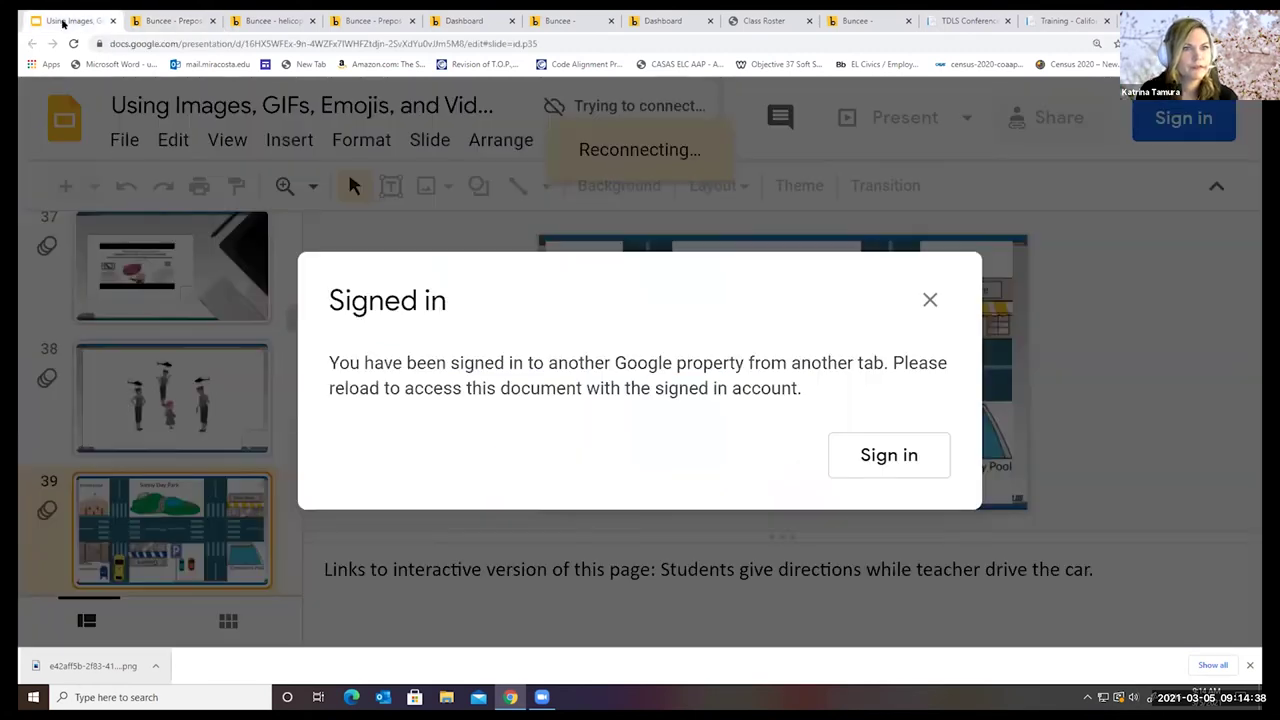
Close the Signed in notice and navigate to slide 40.
click(929, 301)
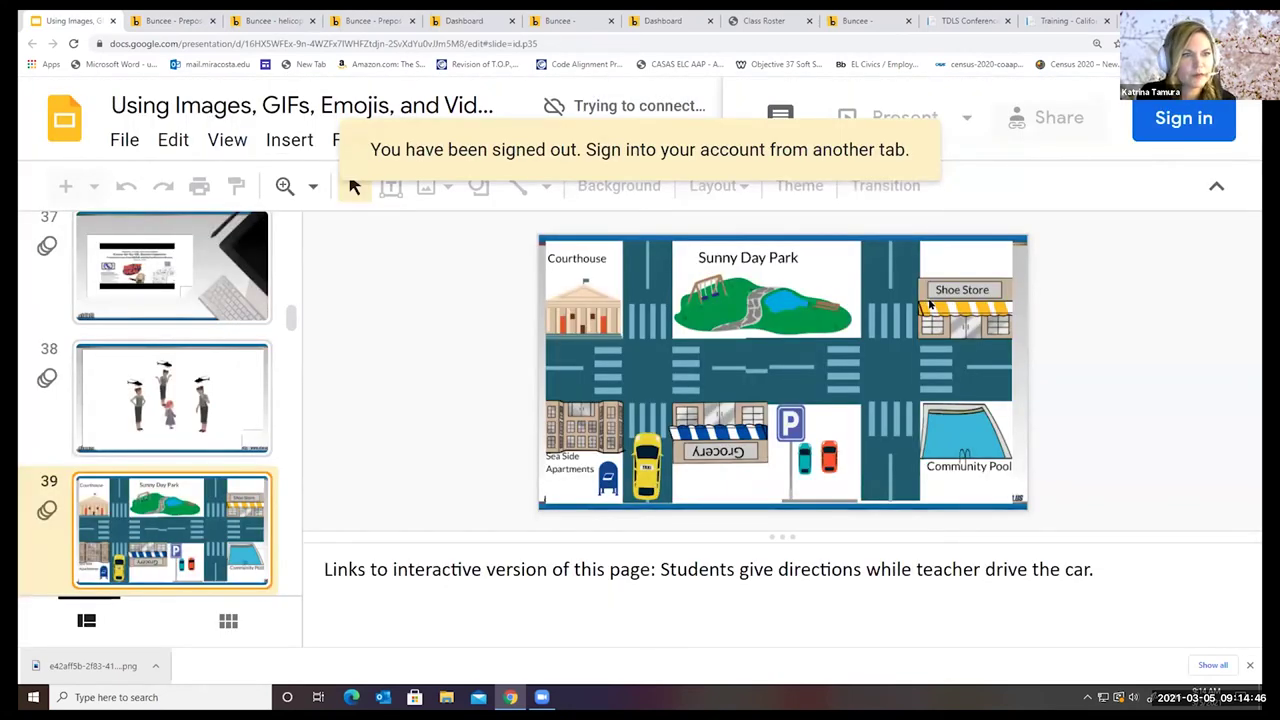
key(Down)
key(Down)
key(Up)
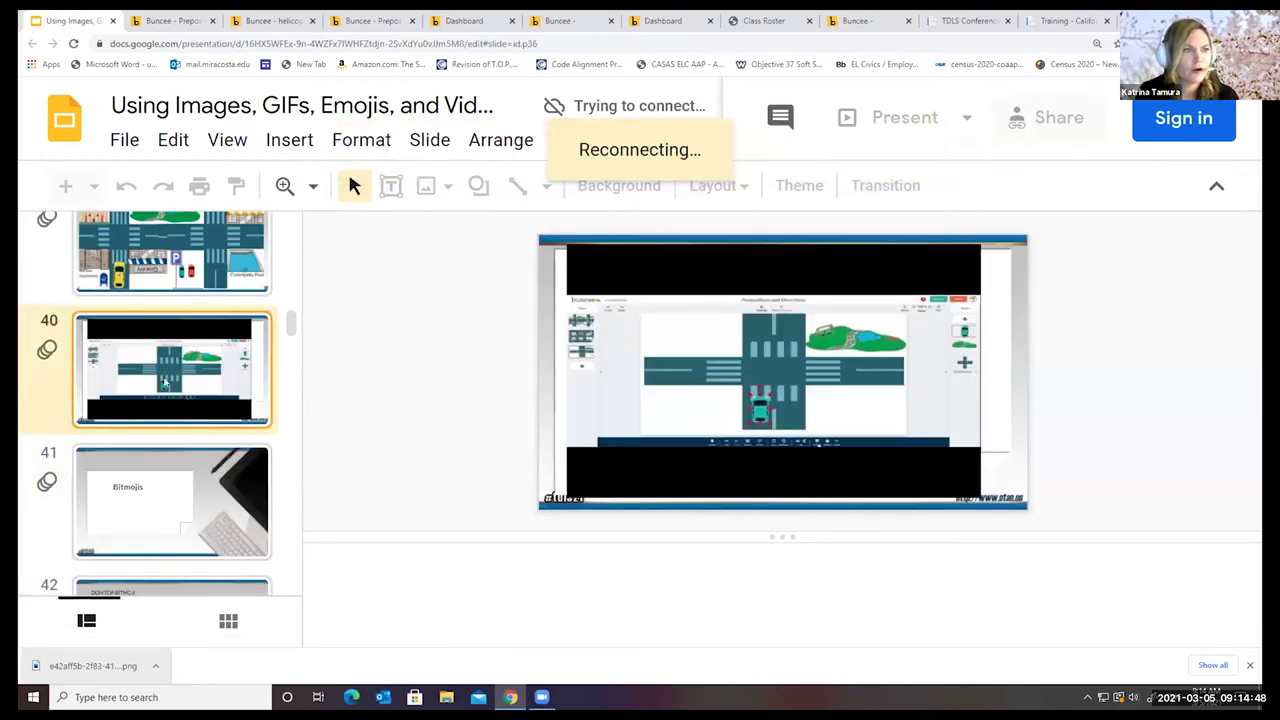